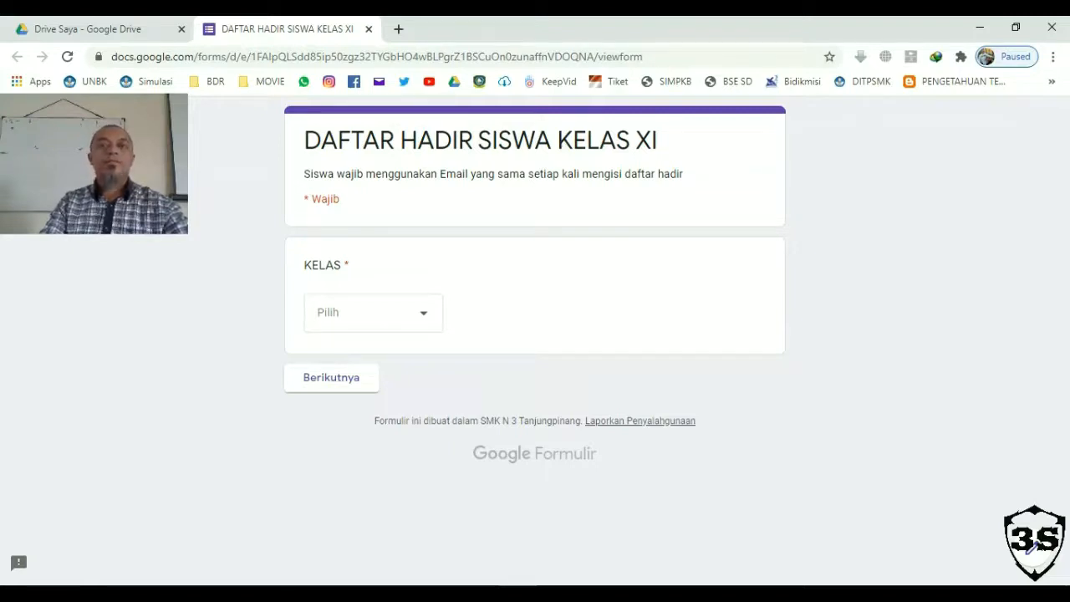
- Switch to the Excel attendance workbook and copy all the student names of class XII BKP
key(alt+Tab)
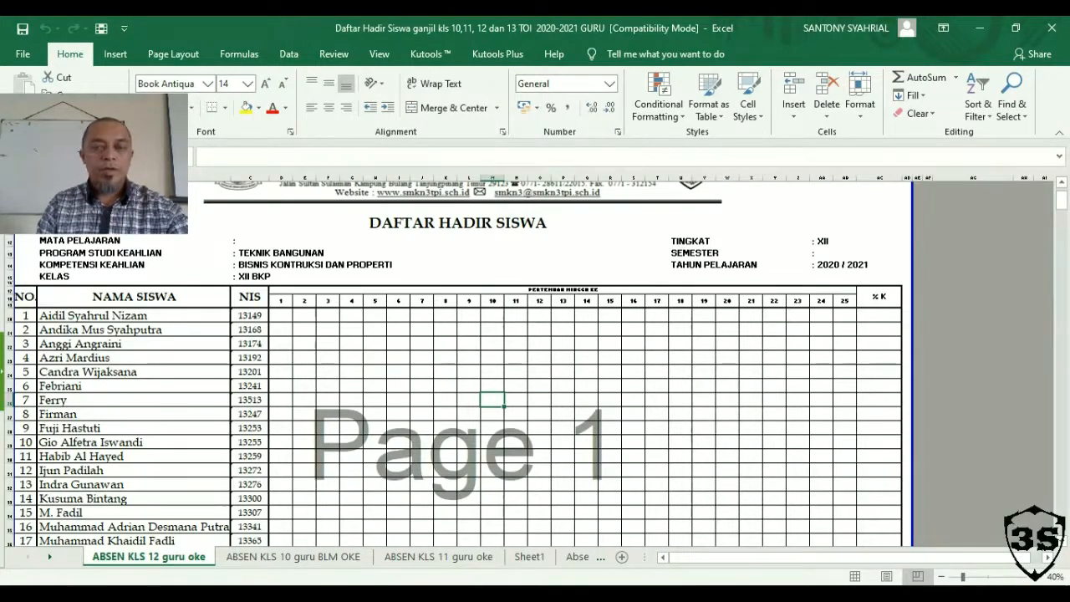
drag(134, 315, 133, 541)
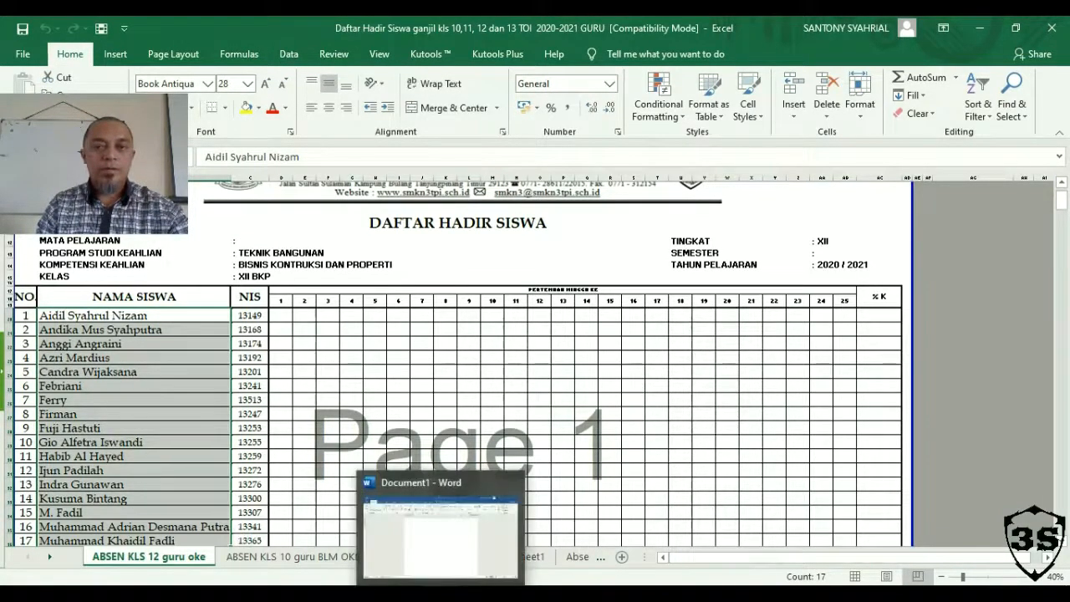
click(442, 593)
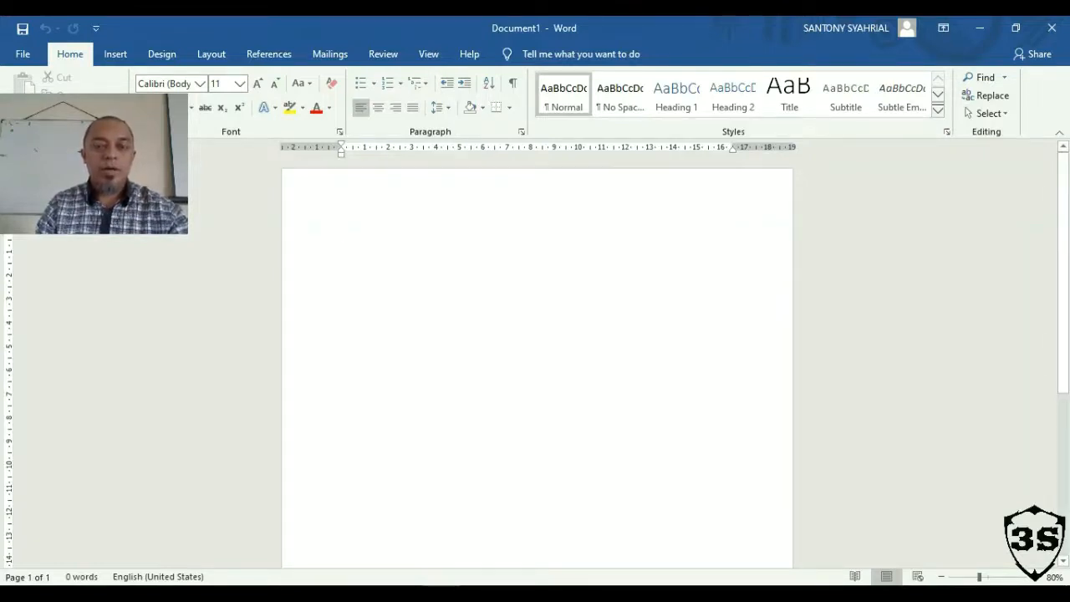
mouse_move(402, 594)
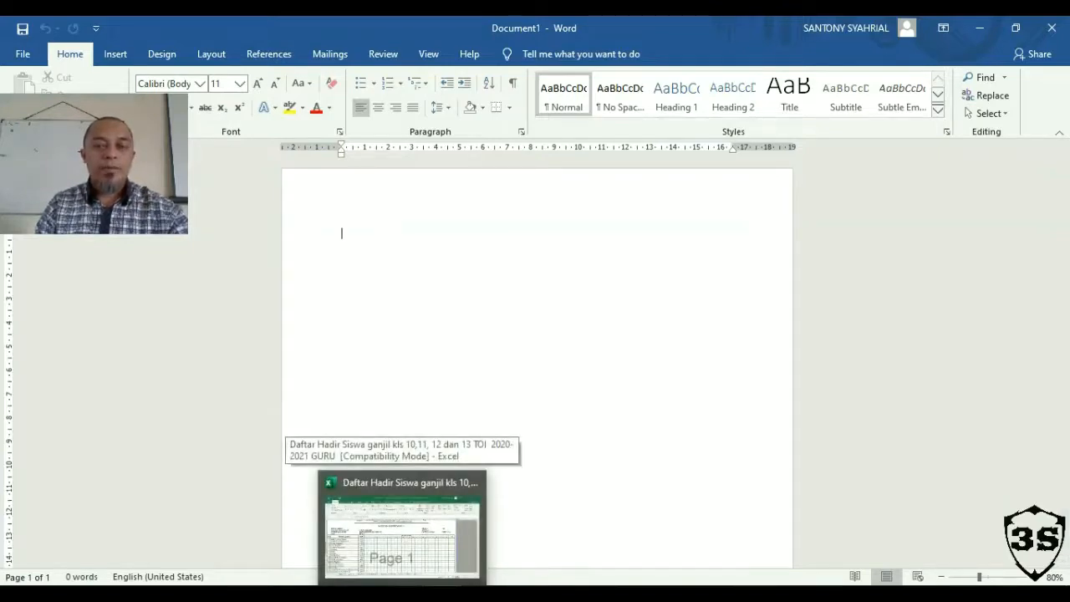
click(402, 535)
drag(133, 316, 134, 509)
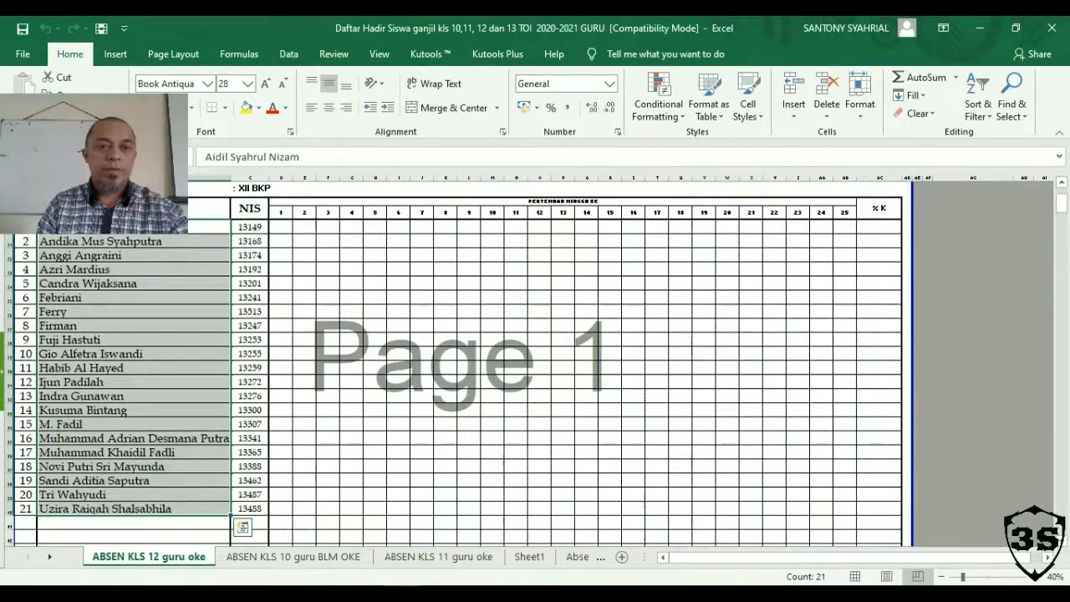
right_click(130, 390)
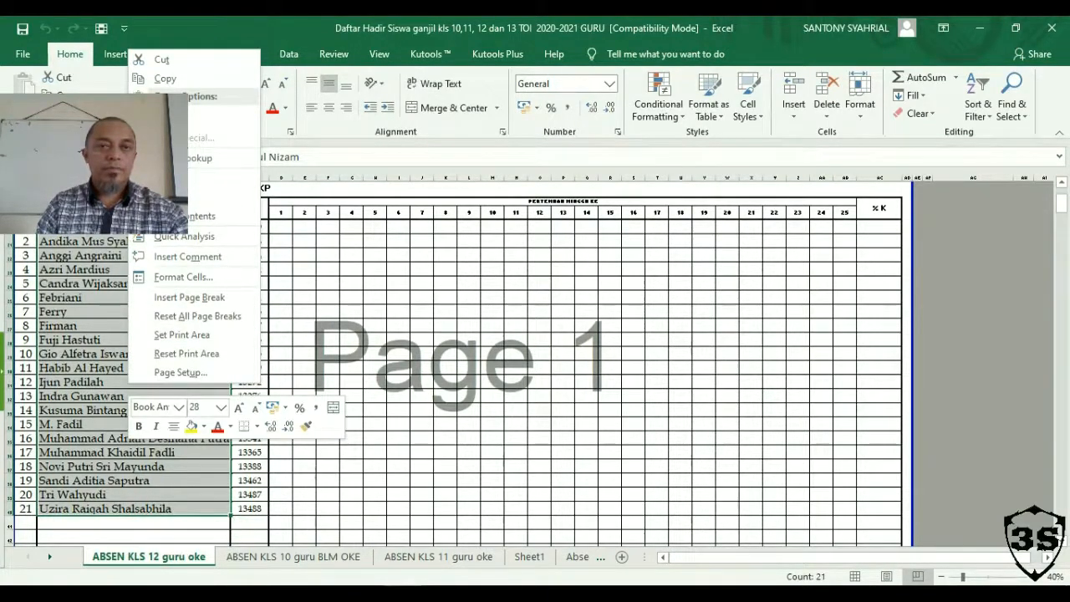
click(165, 79)
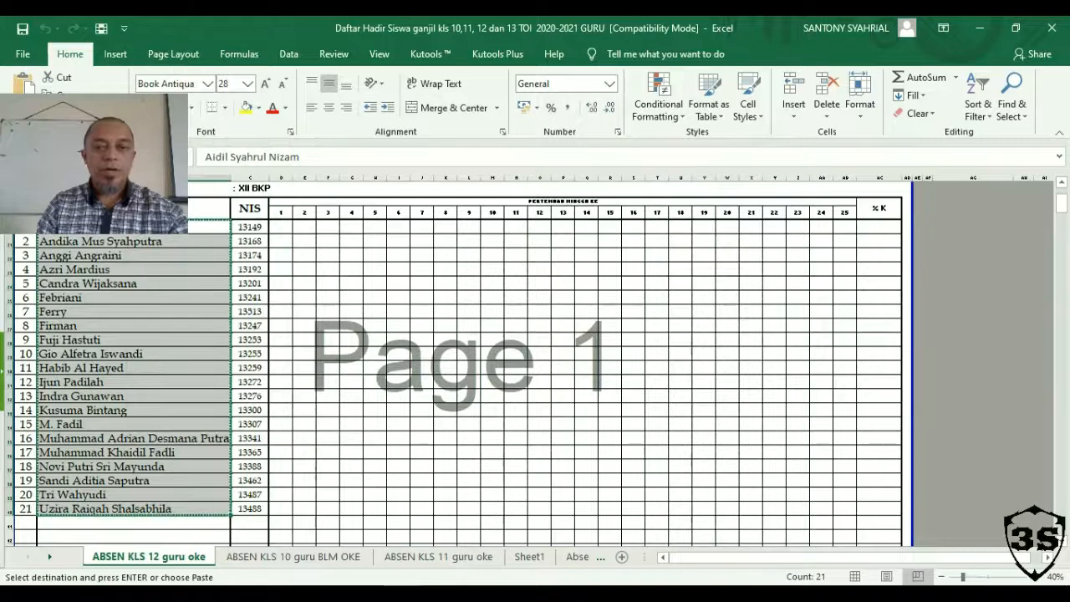
- Switch to the blank Word document and paste the copied student names as text only
key(alt+Tab)
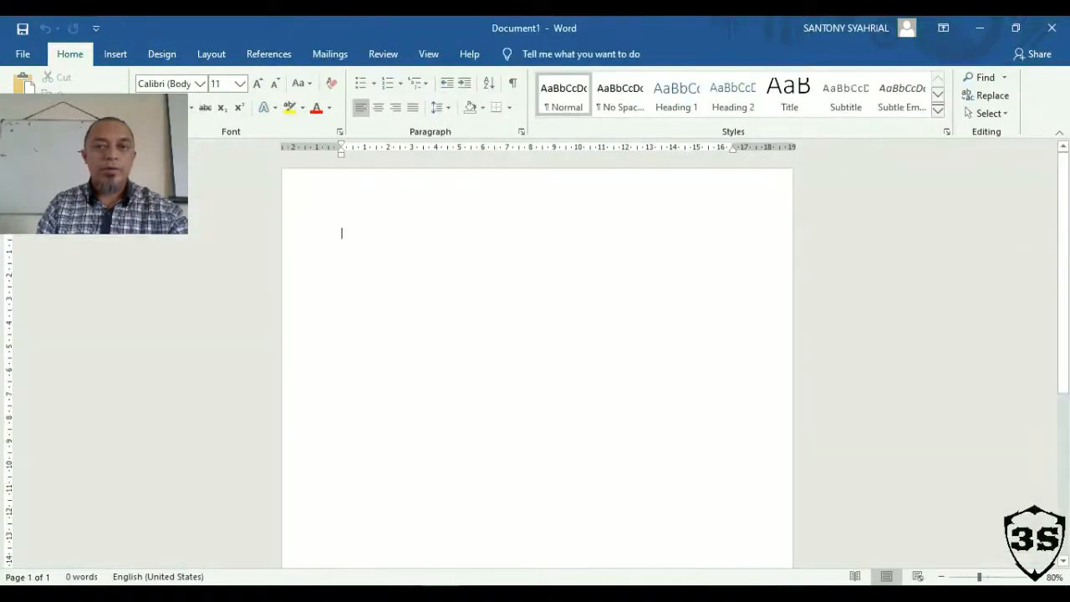
right_click(348, 226)
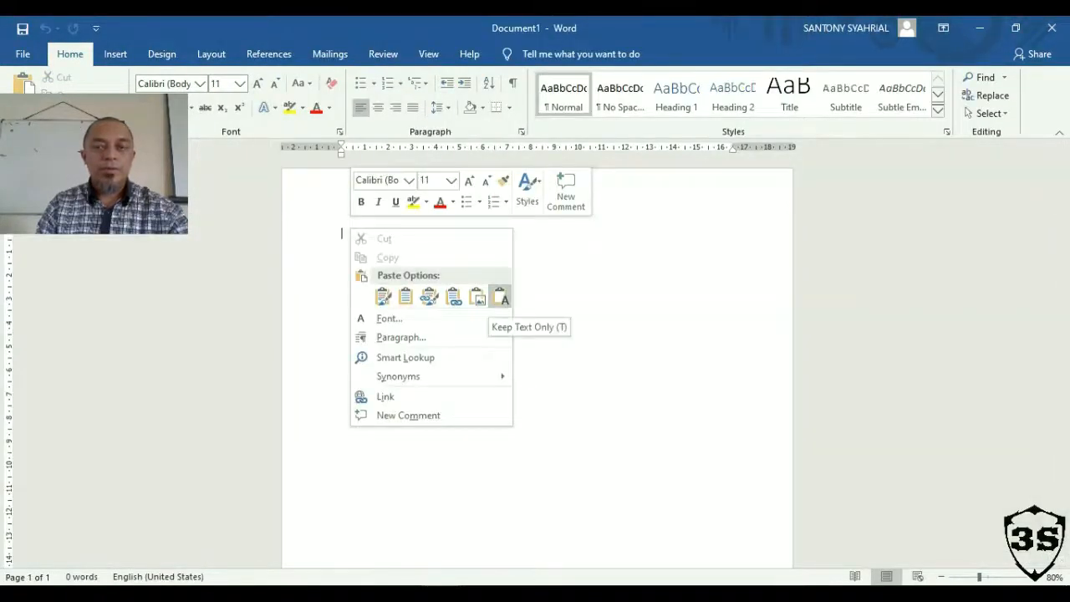
click(500, 296)
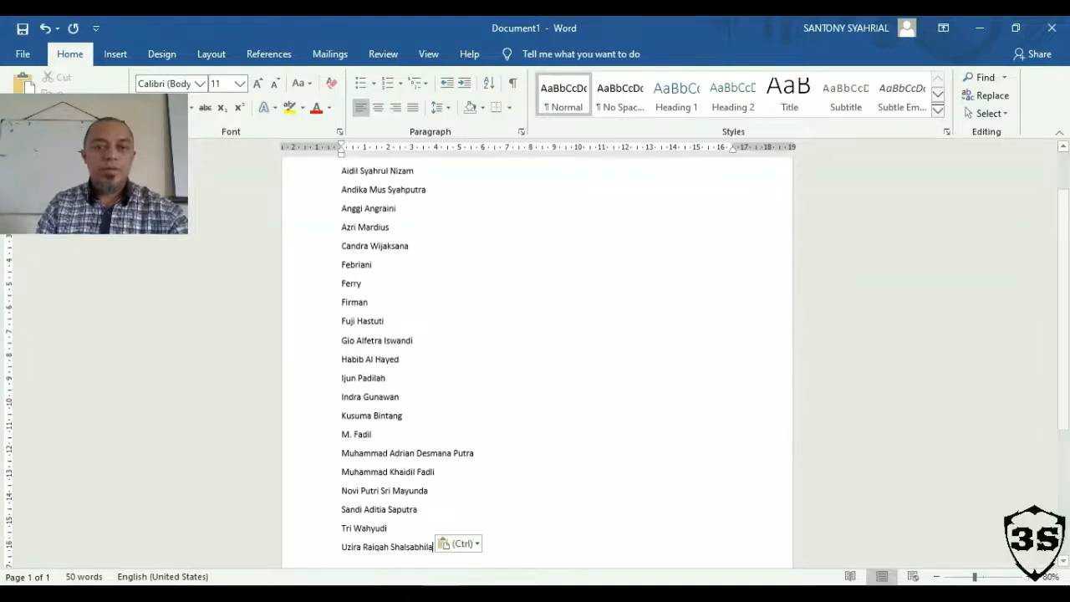
- Check the class name in the Excel attendance sheet and add the heading "KELAS XII BKP" above the names in Word
key(alt+Tab)
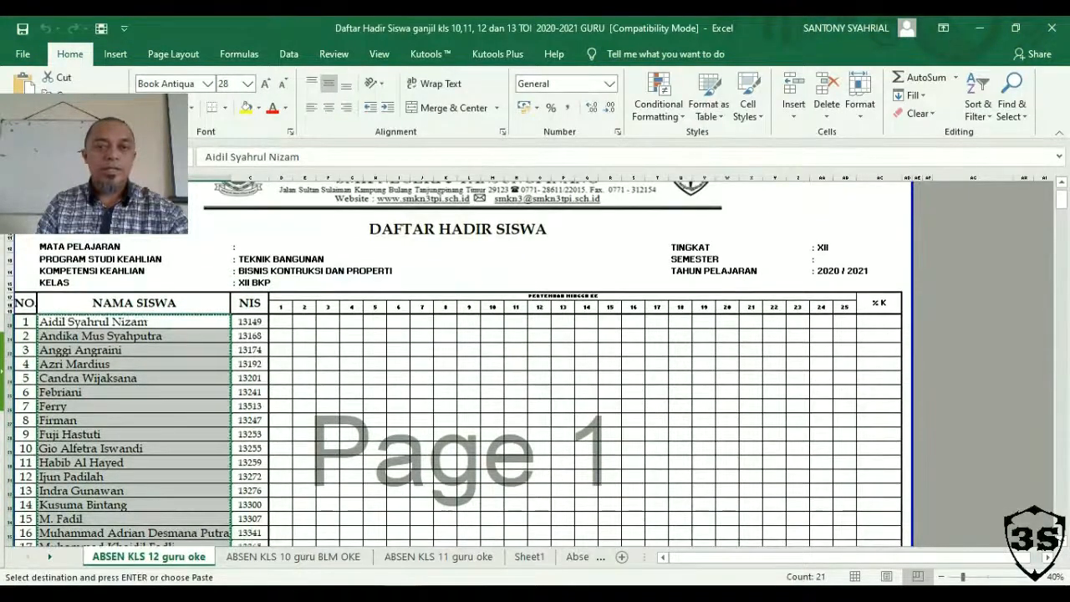
click(250, 283)
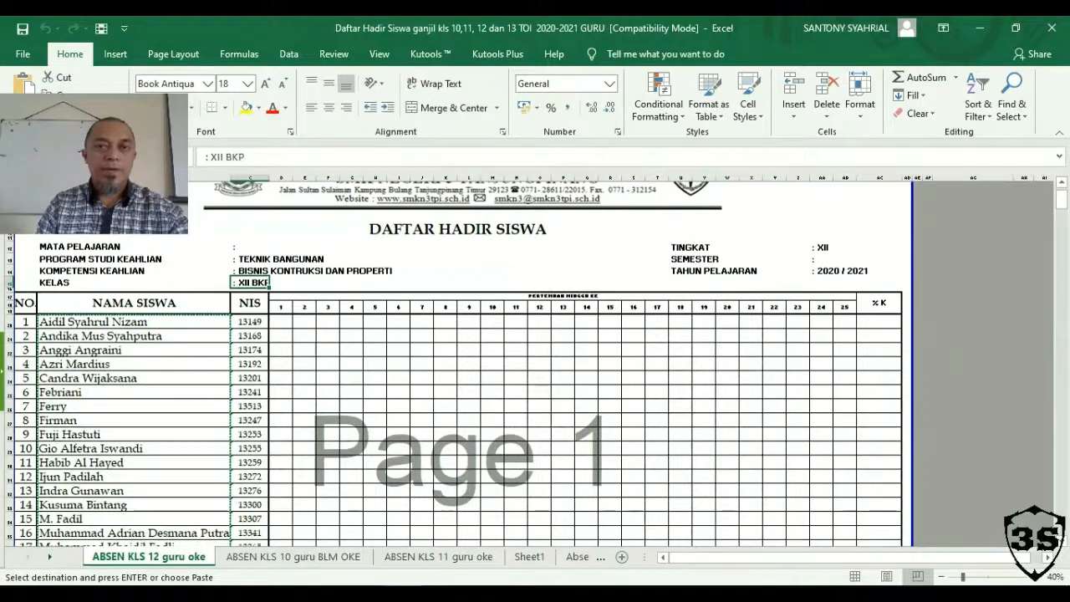
key(alt+Tab)
scroll(535, 360, up, 2)
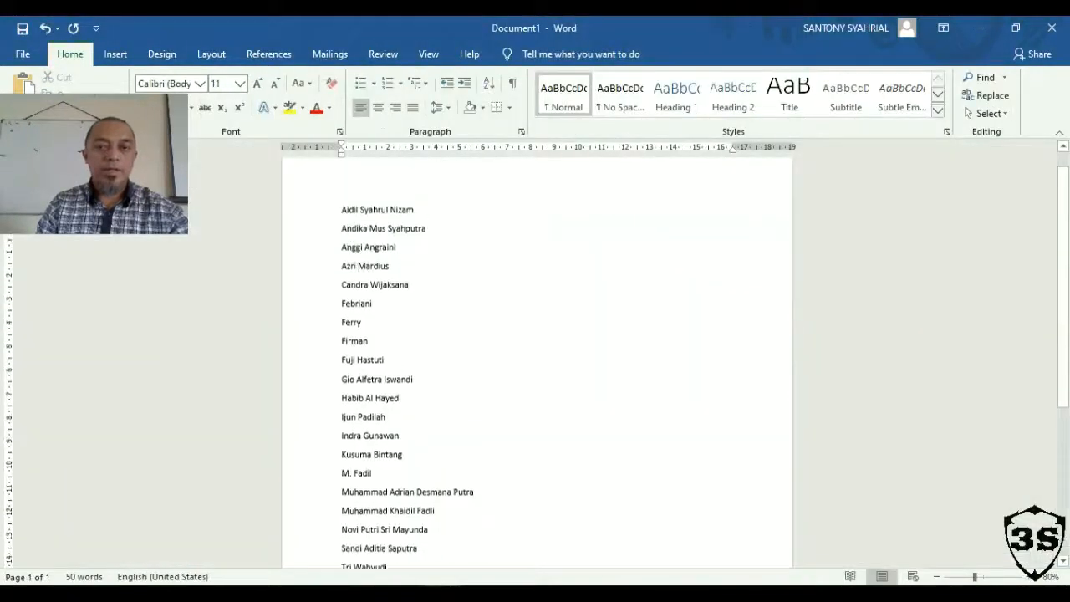
key(Return)
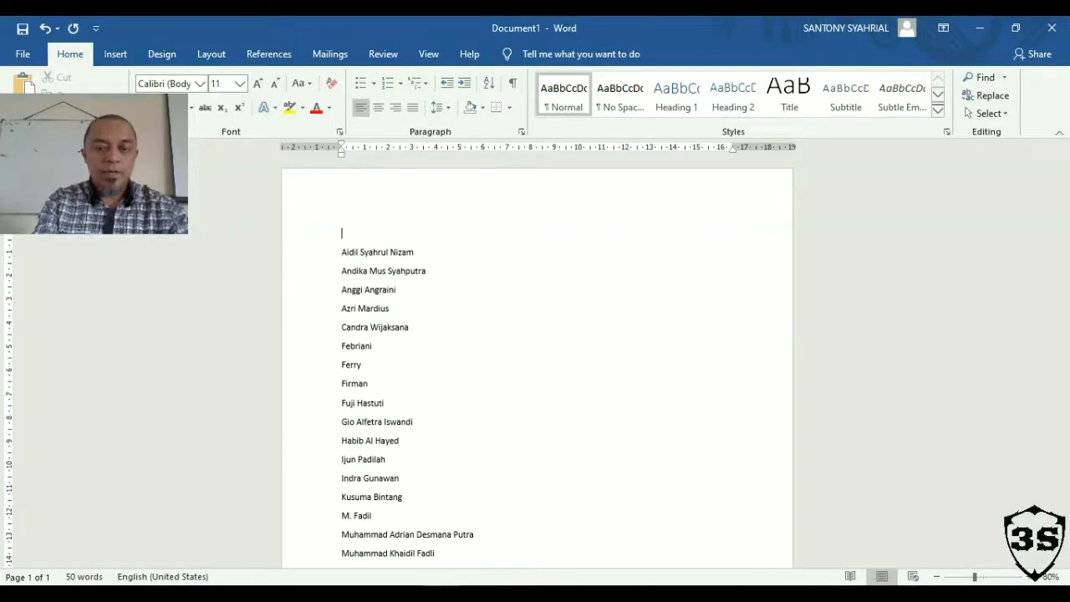
text(k)
key(BackSpace)
text(KELAS XII BKP)
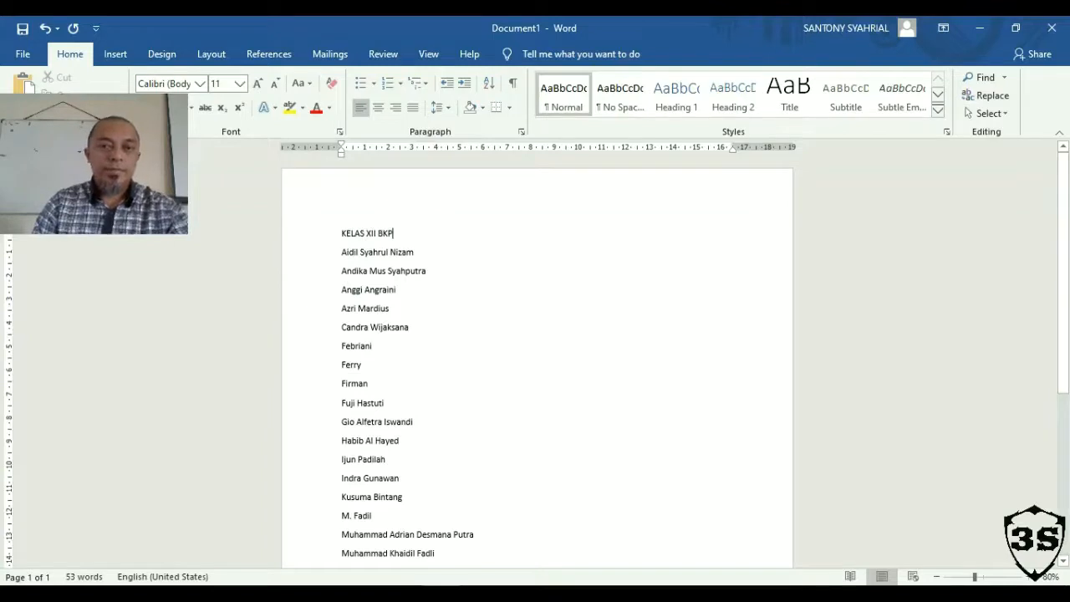
- Format all the student names below the class heading as a numbered list in the 1., 2., 3. style
drag(342, 252, 436, 469)
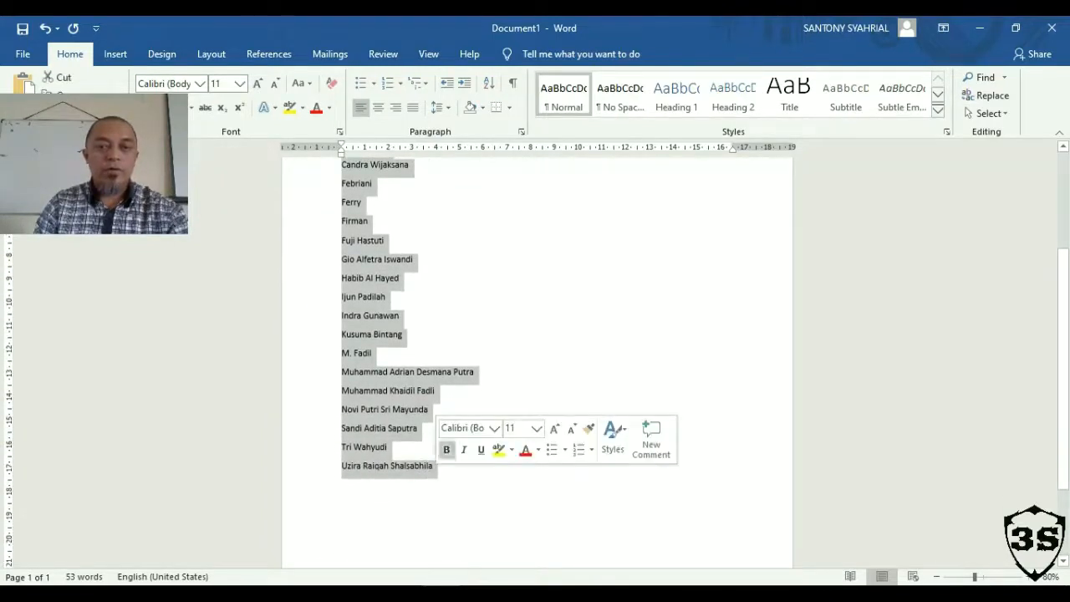
scroll(447, 447, up, 1)
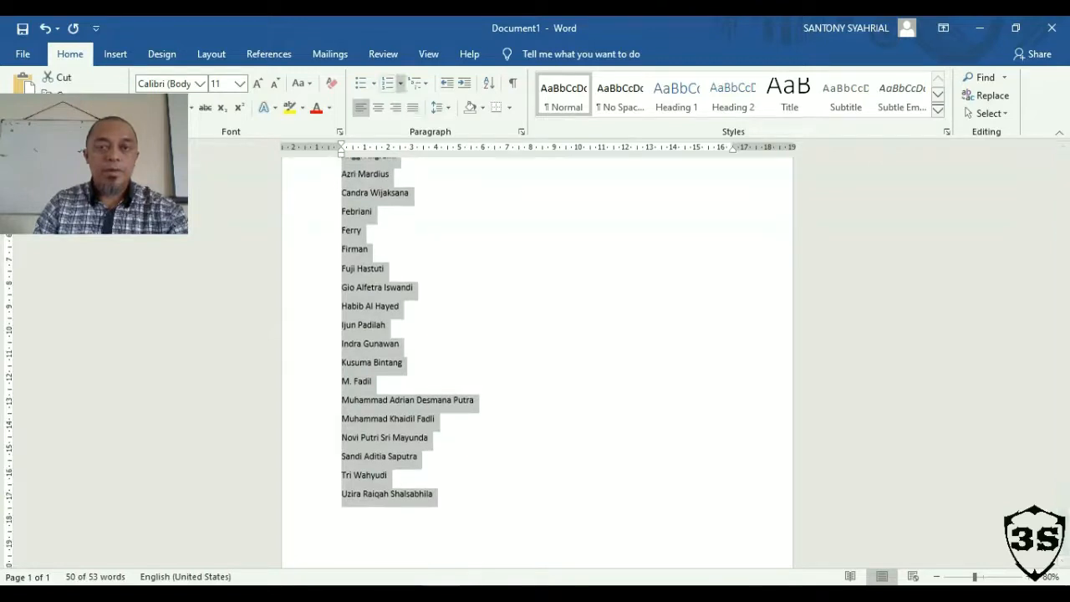
scroll(409, 351, up, 3)
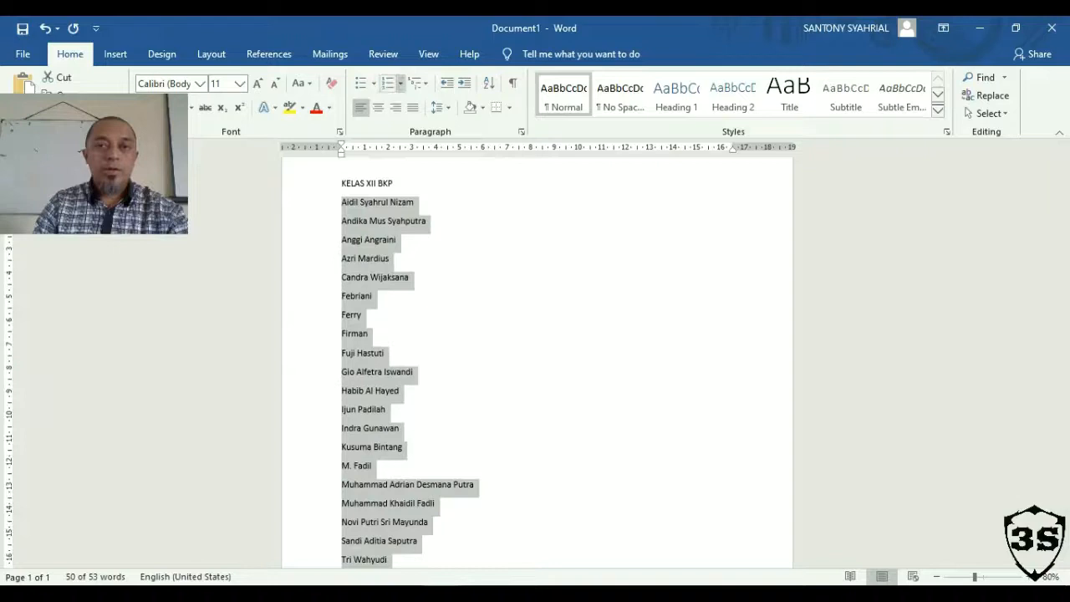
click(400, 82)
click(479, 143)
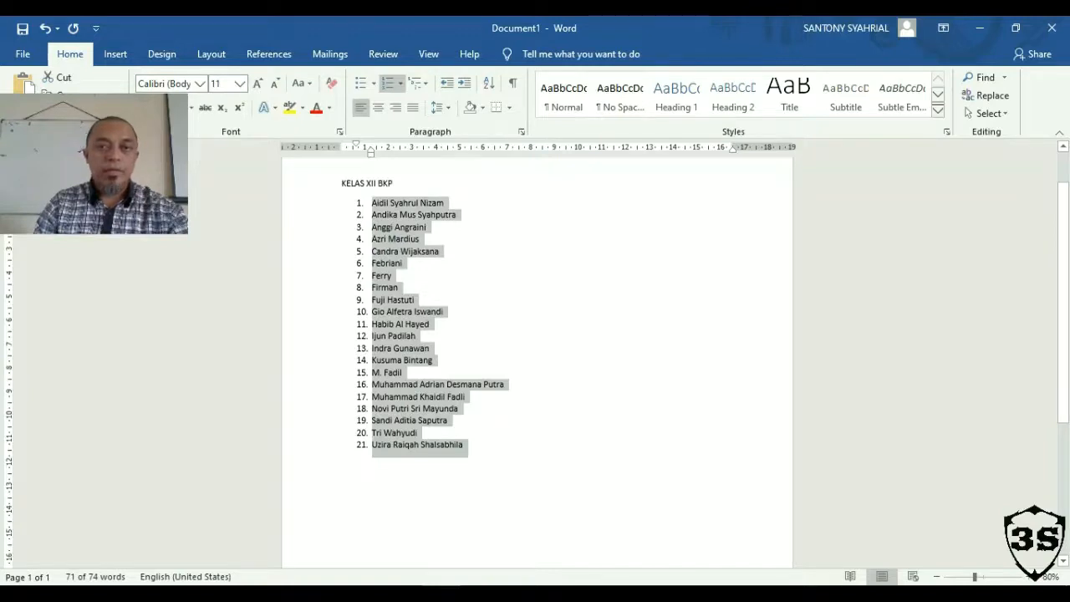
click(341, 183)
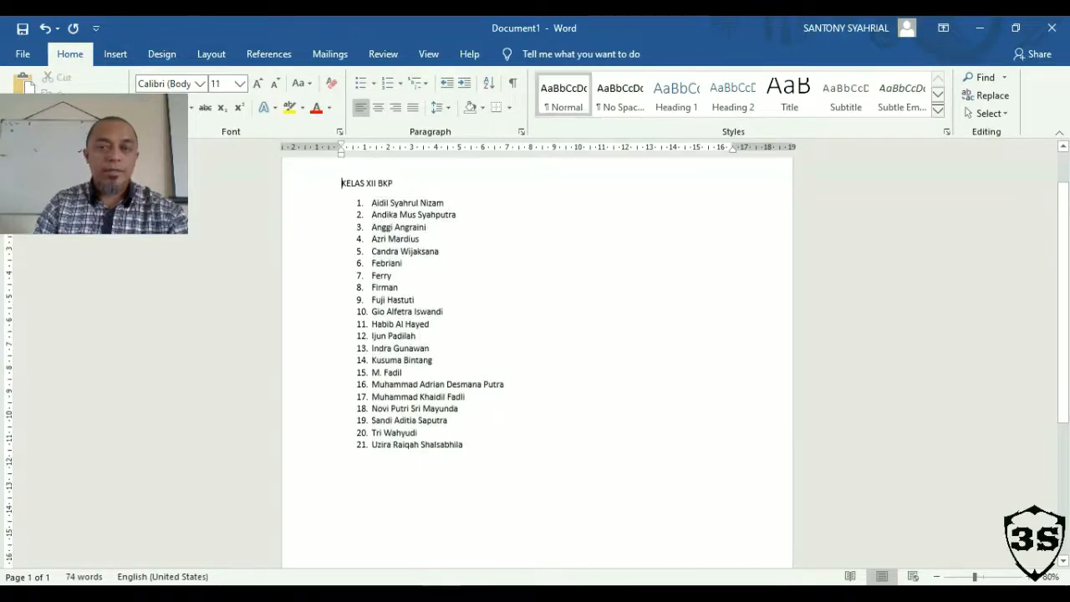
drag(371, 202, 468, 445)
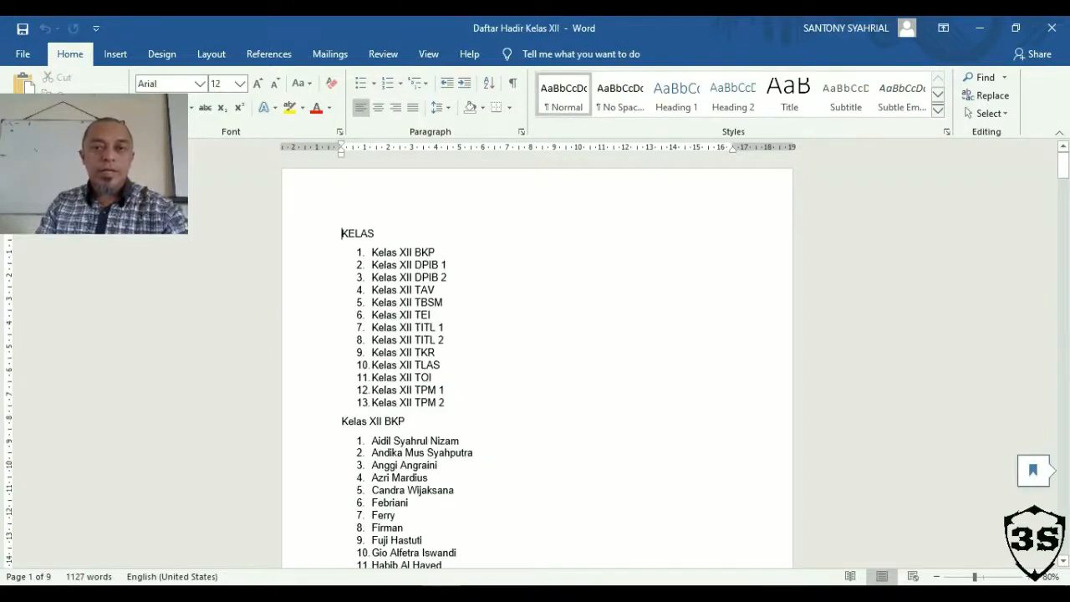
- Examine how the Daftar Hadir Kelas XII document arranges the KELAS list and the numbered student names under each class heading
mouse_move(341, 234)
mouse_down()
mouse_move(378, 235)
mouse_move(353, 252)
mouse_up()
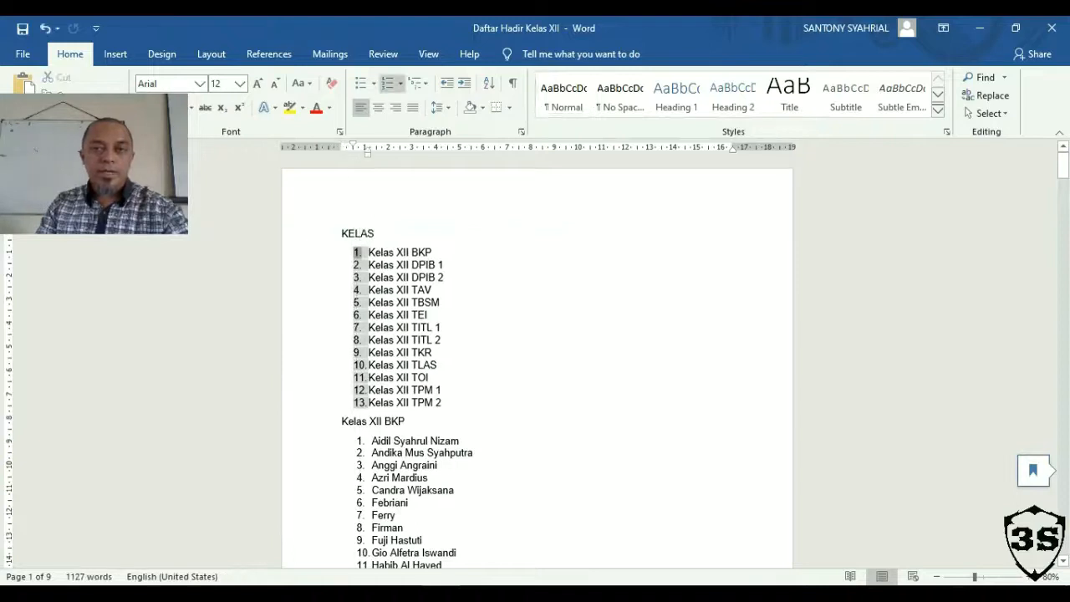
drag(442, 402, 369, 252)
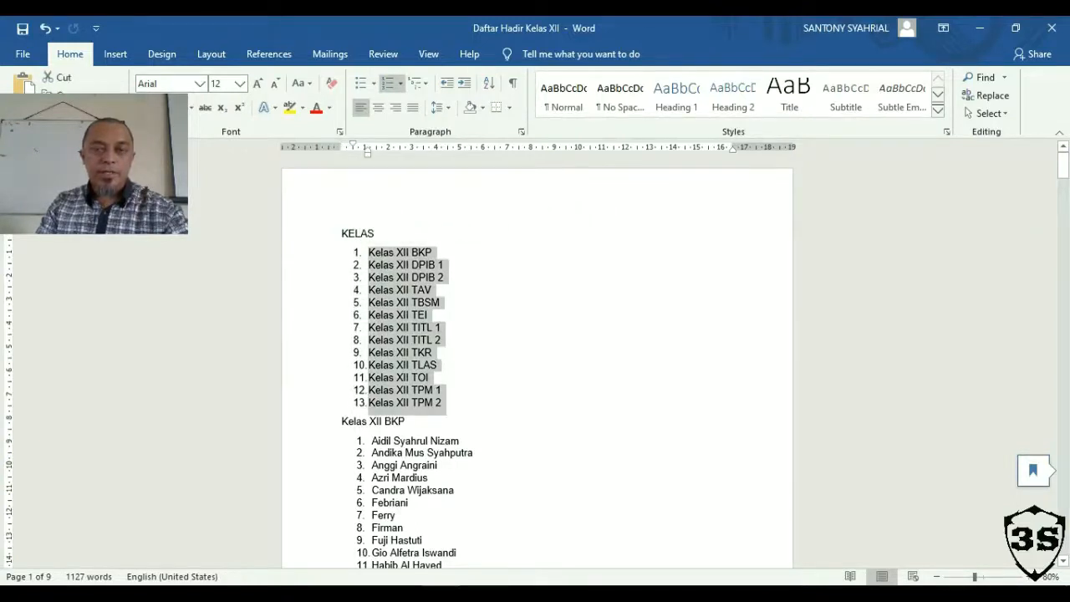
scroll(535, 359, down, 1)
drag(342, 366, 408, 366)
scroll(424, 334, down, 2)
scroll(425, 335, down, 4)
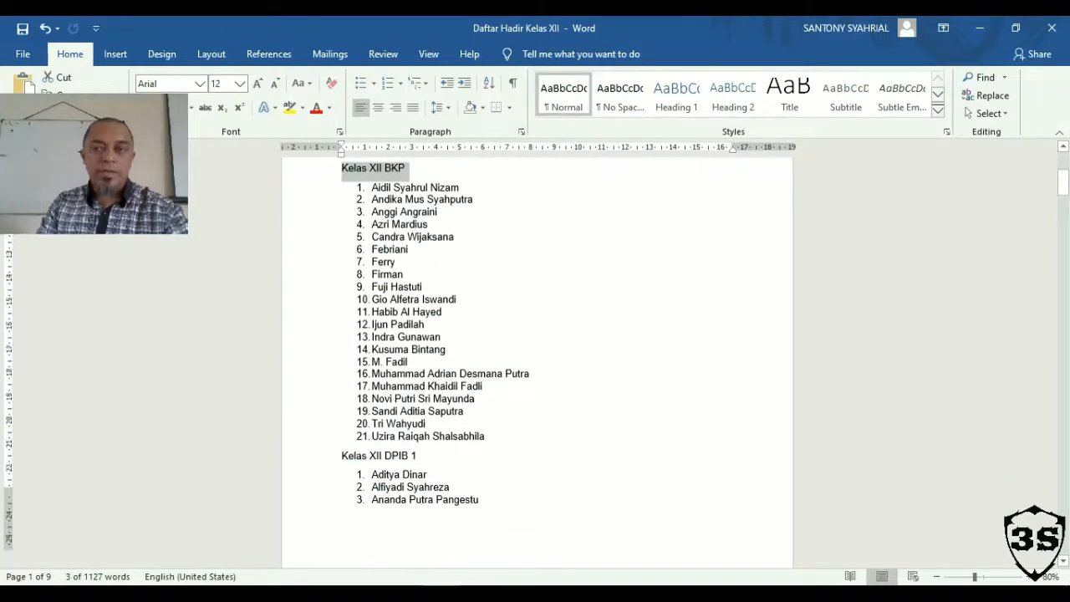
scroll(537, 363, down, 5)
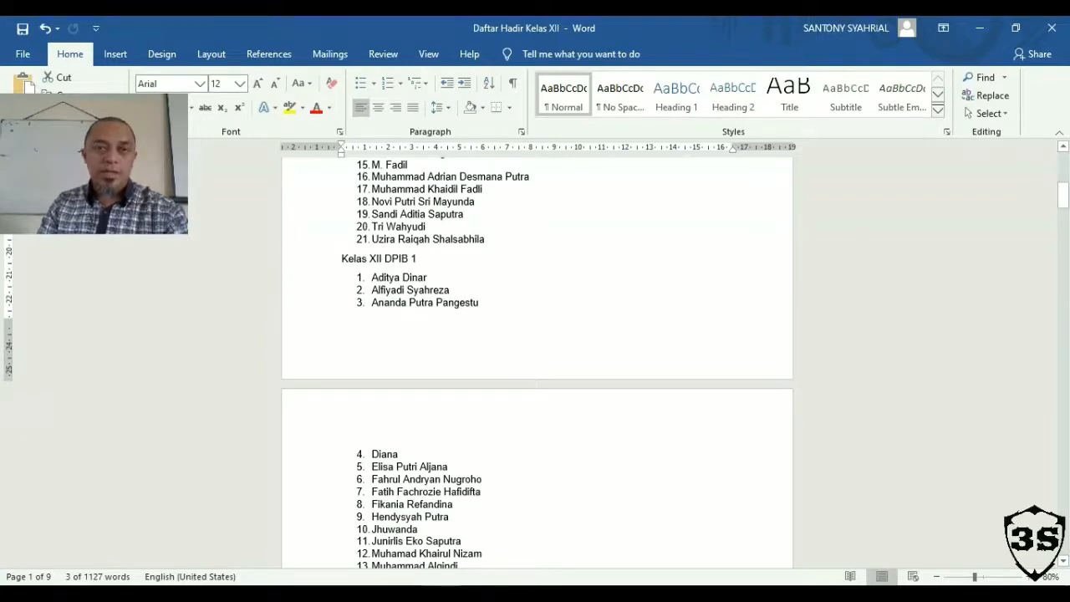
- Open the Save As options for the Daftar Hadir Kelas XII document
click(22, 54)
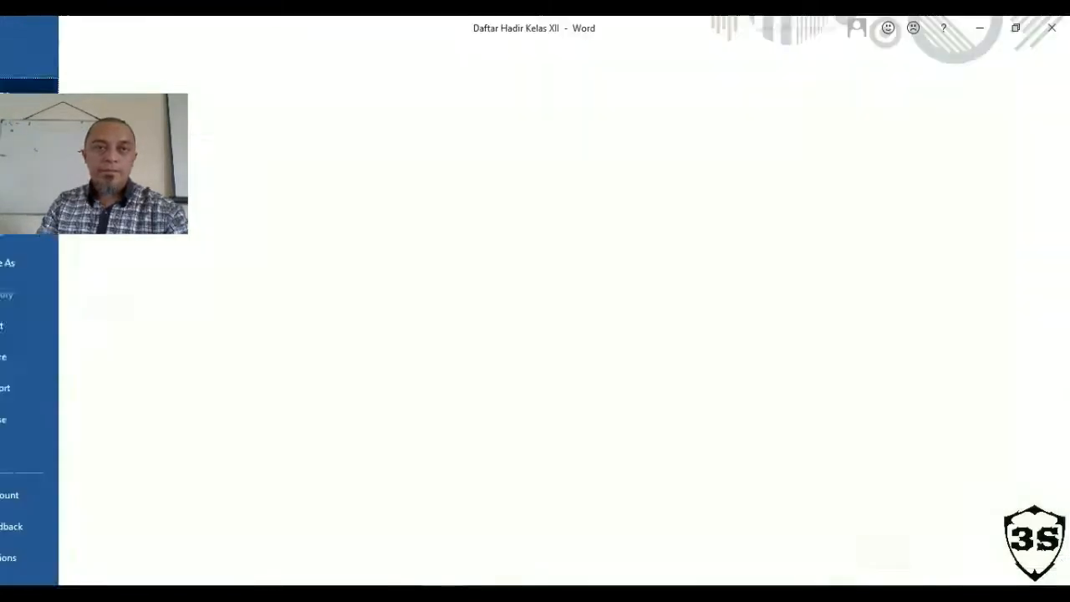
click(50, 262)
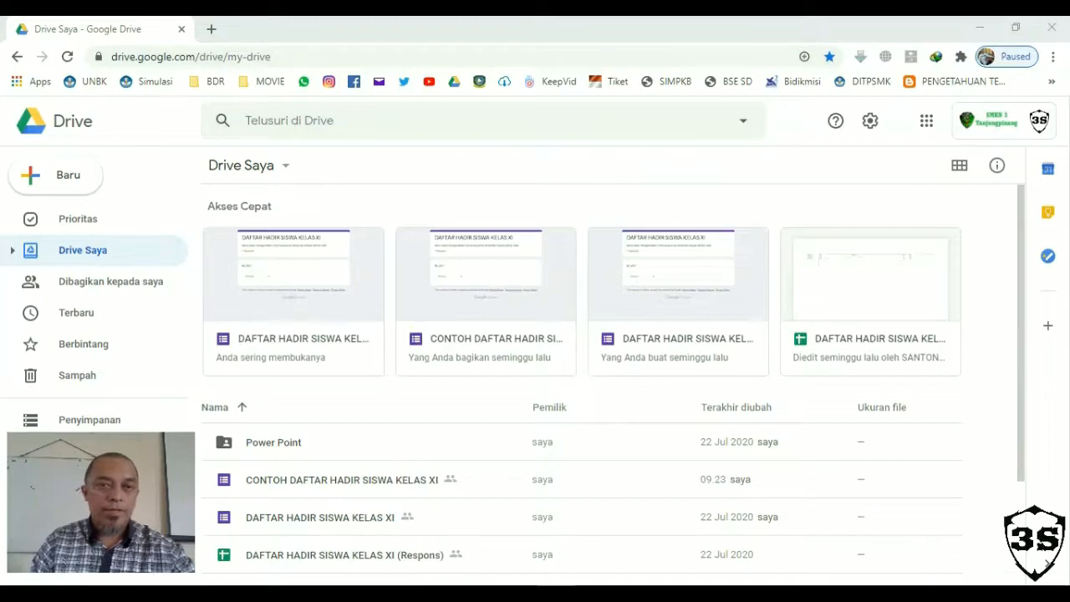
- In Google Drive, upload the Word file Daftar Hadir Kelas XII from the File 3S folder to My Drive (Drive Saya)
click(249, 165)
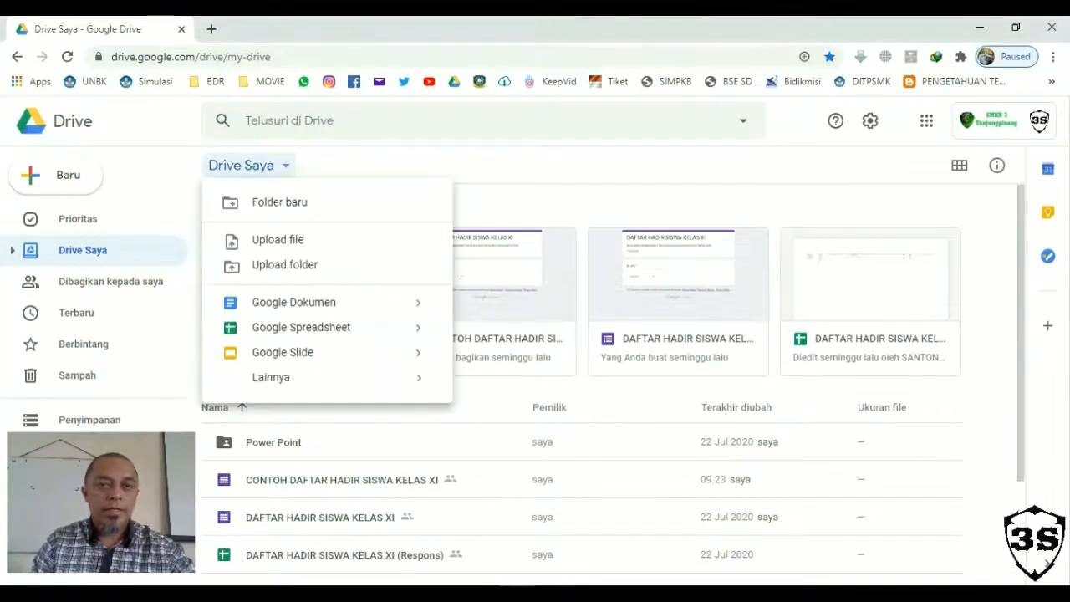
click(278, 239)
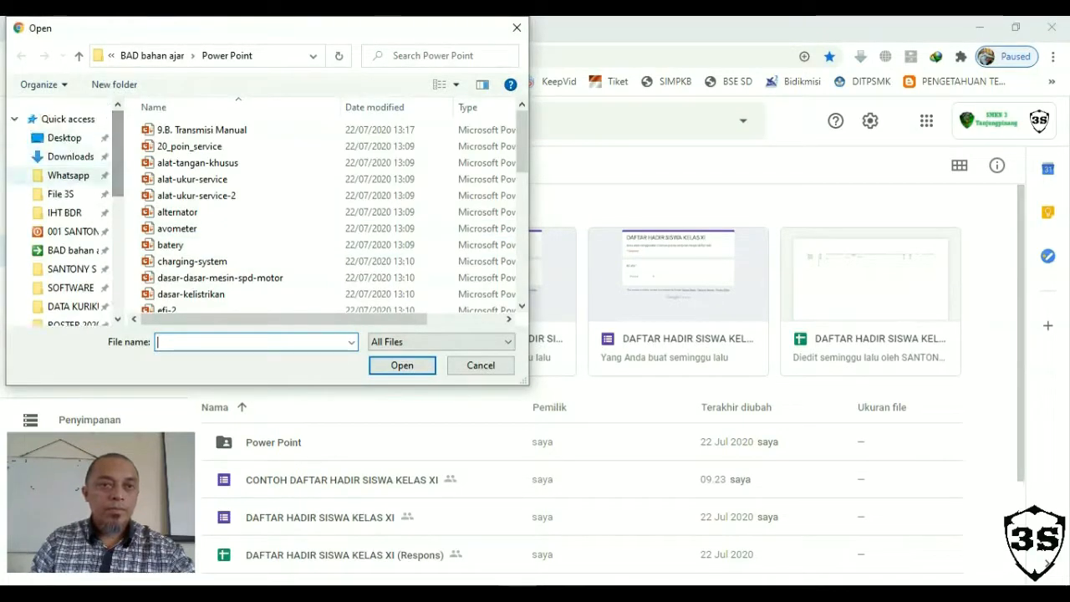
click(60, 193)
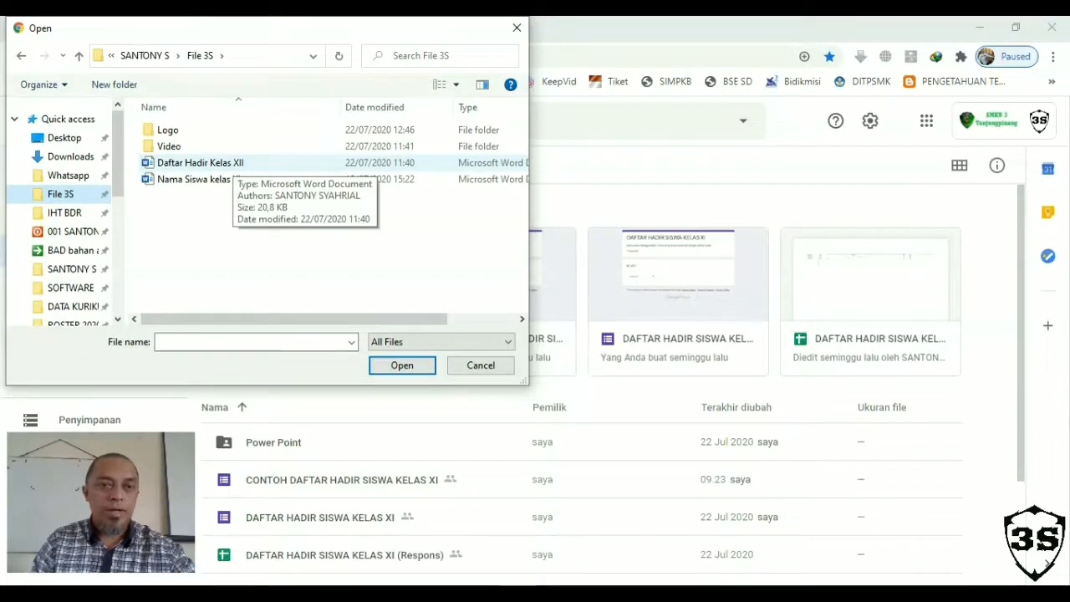
click(201, 162)
click(402, 365)
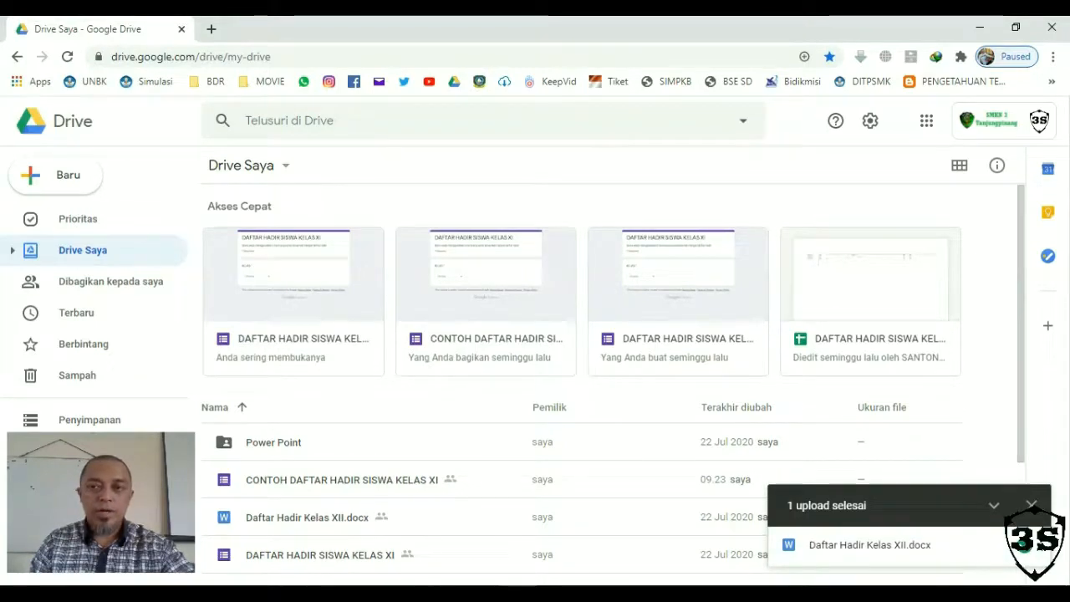
- Open the uploaded Daftar Hadir Kelas XII.docx with Google Dokumen
scroll(610, 376, down, 2)
scroll(610, 376, down, 2)
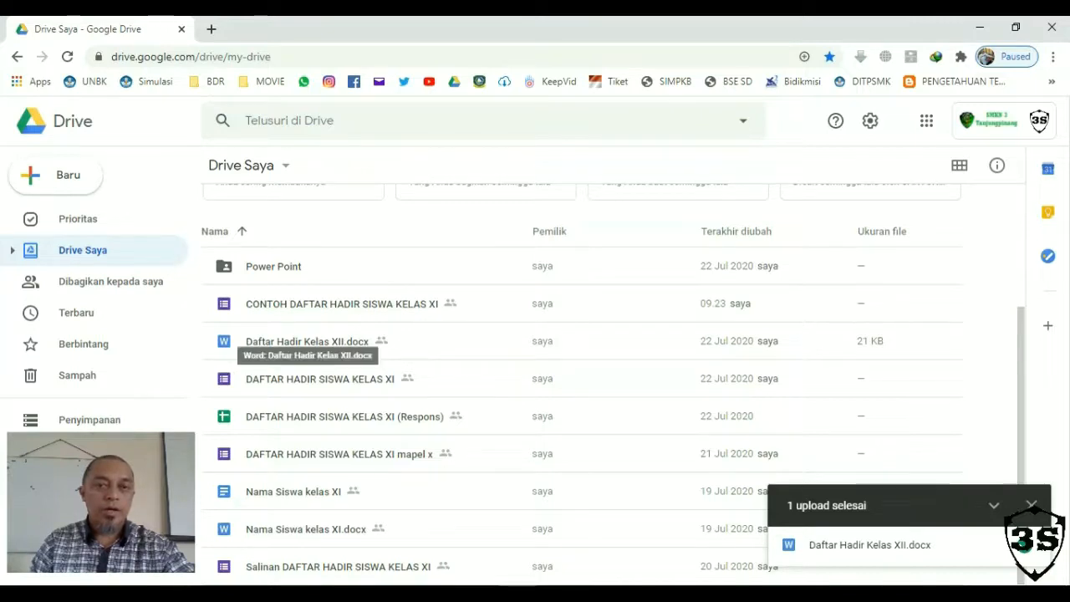
right_click(264, 335)
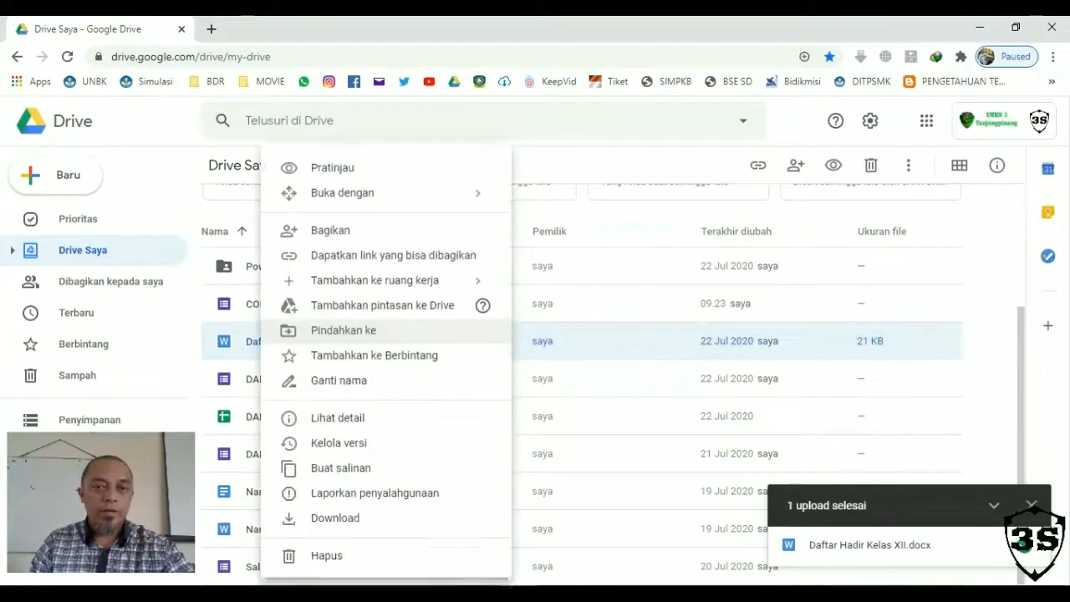
mouse_move(343, 192)
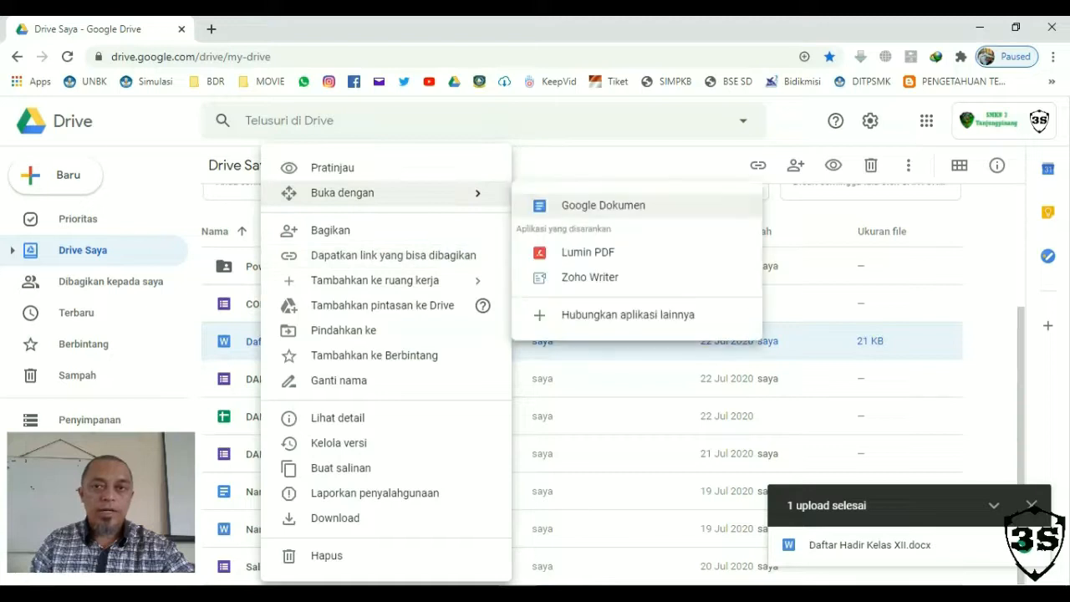
click(602, 204)
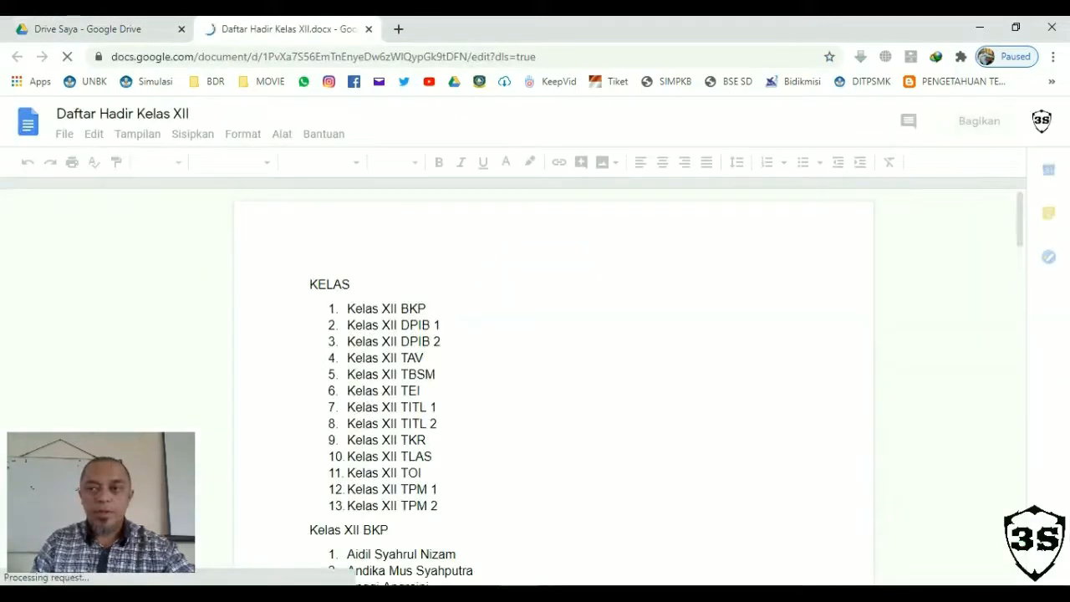
- Save the Daftar Hadir Kelas XII.docx file as a Google Dokumen copy and close the original .docx tab
scroll(552, 384, down, 12)
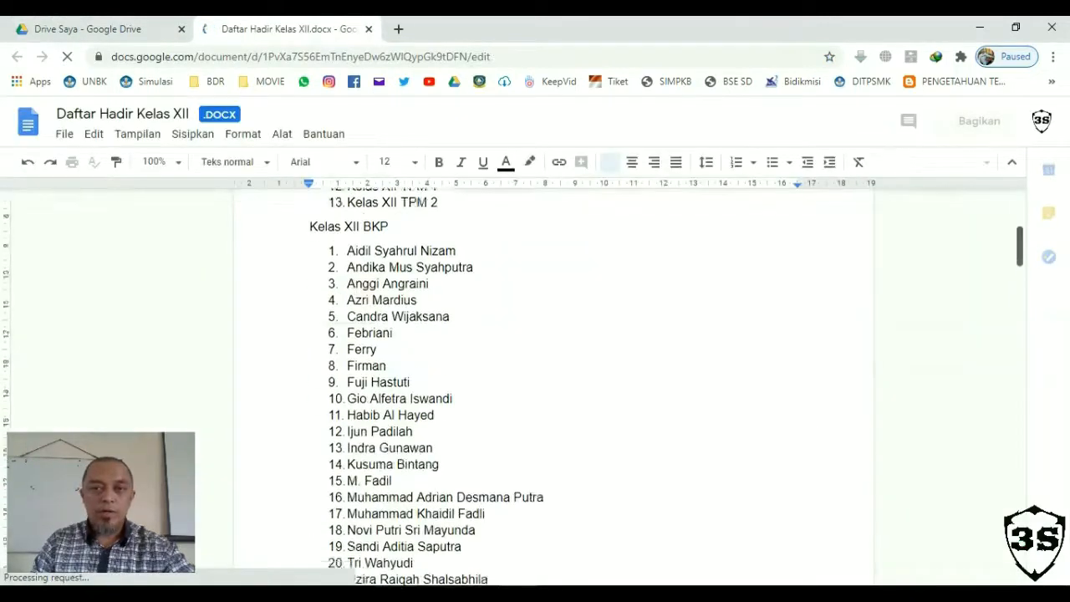
scroll(552, 385, down, 6)
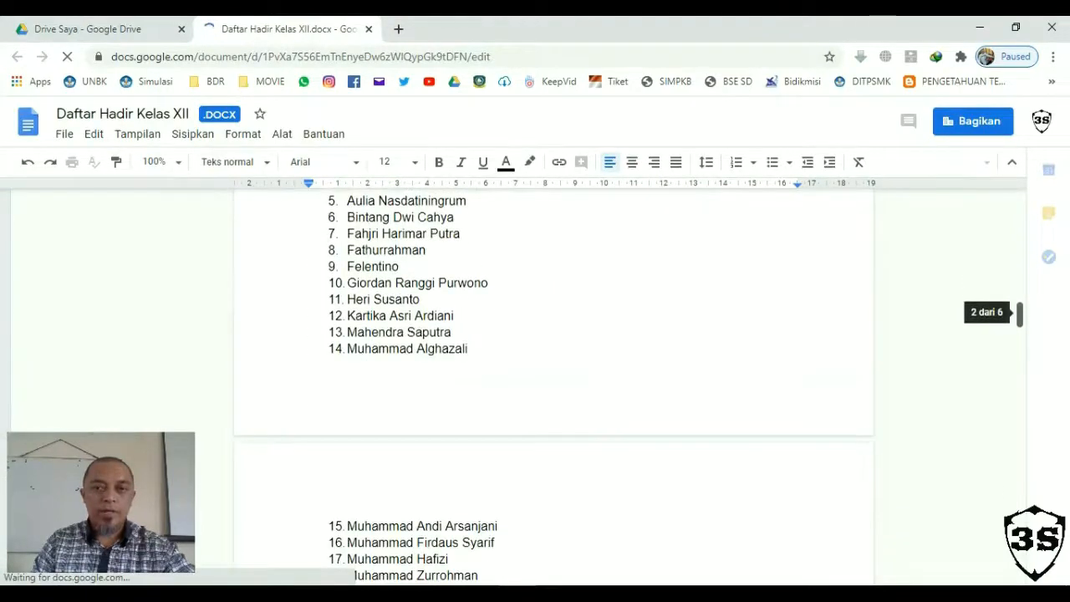
scroll(551, 384, up, 15)
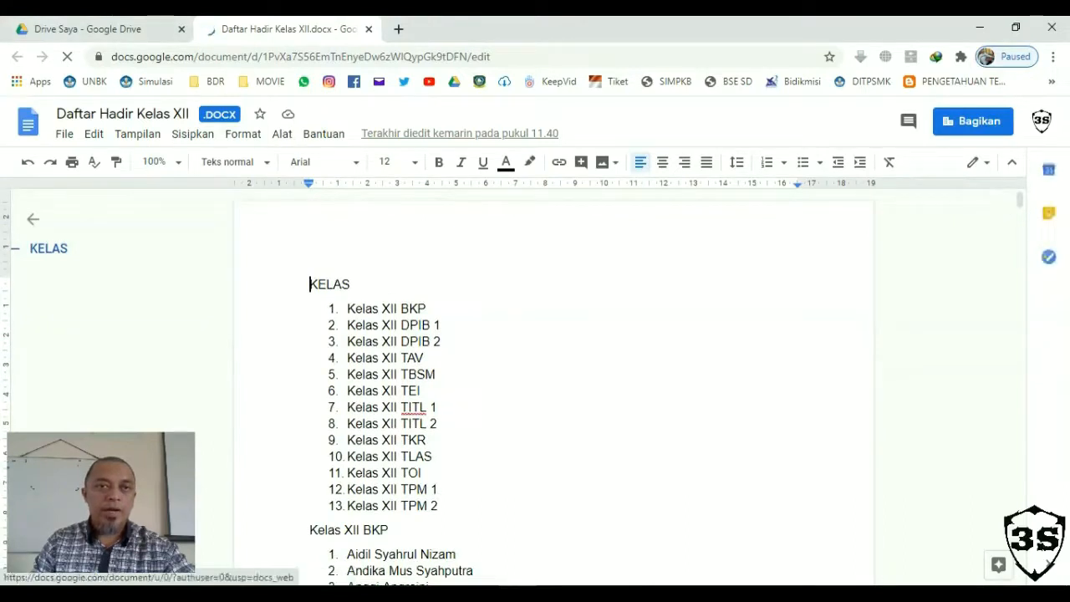
click(64, 134)
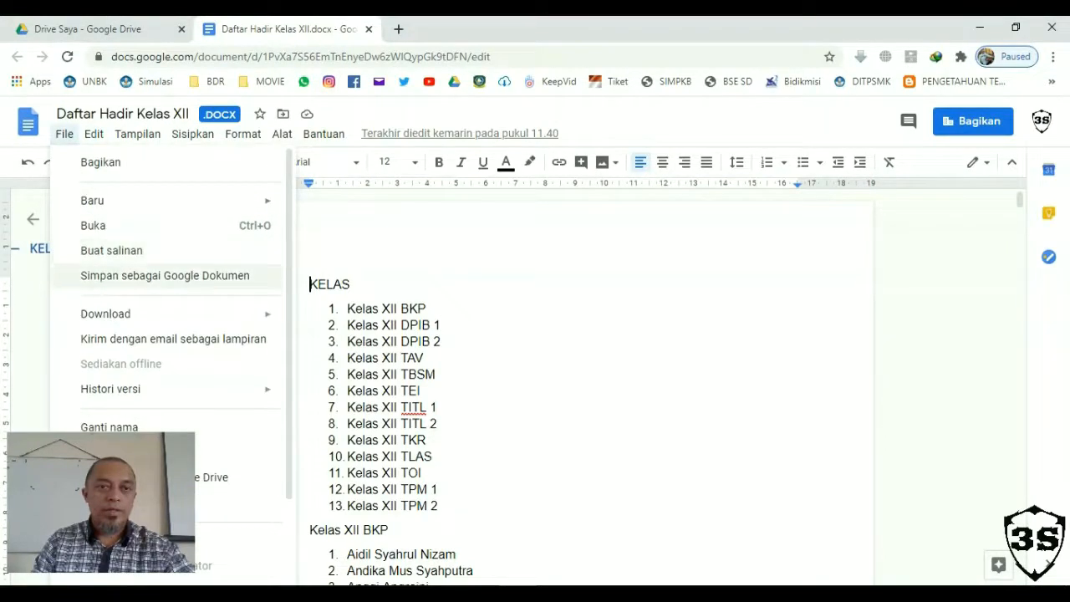
click(165, 275)
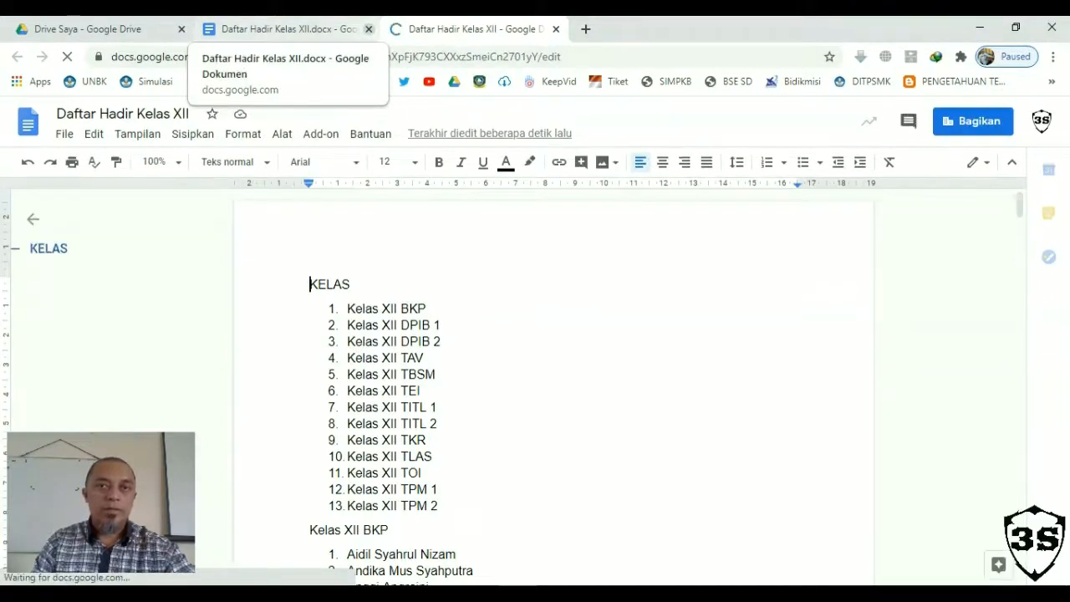
click(368, 28)
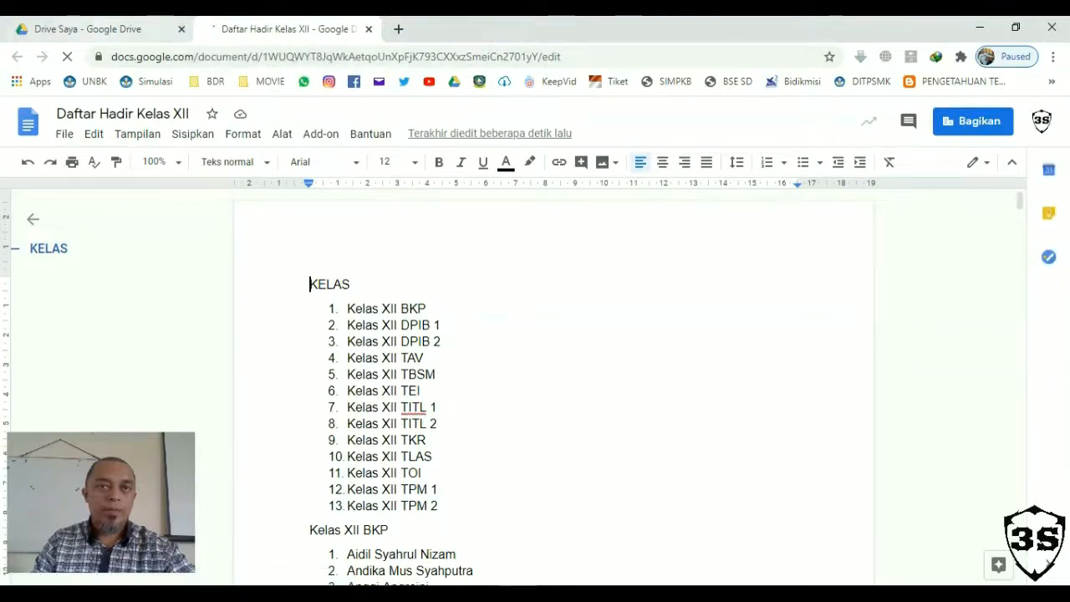
- Return to Drive Saya, dismiss the finished upload notice, and create a new blank Google Form there
click(88, 28)
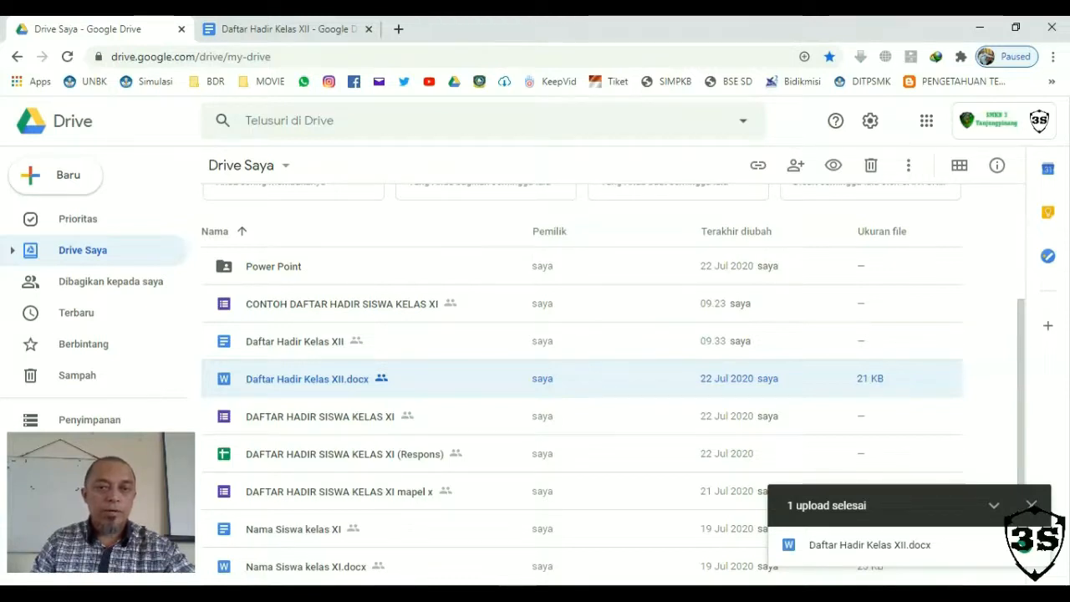
click(1031, 505)
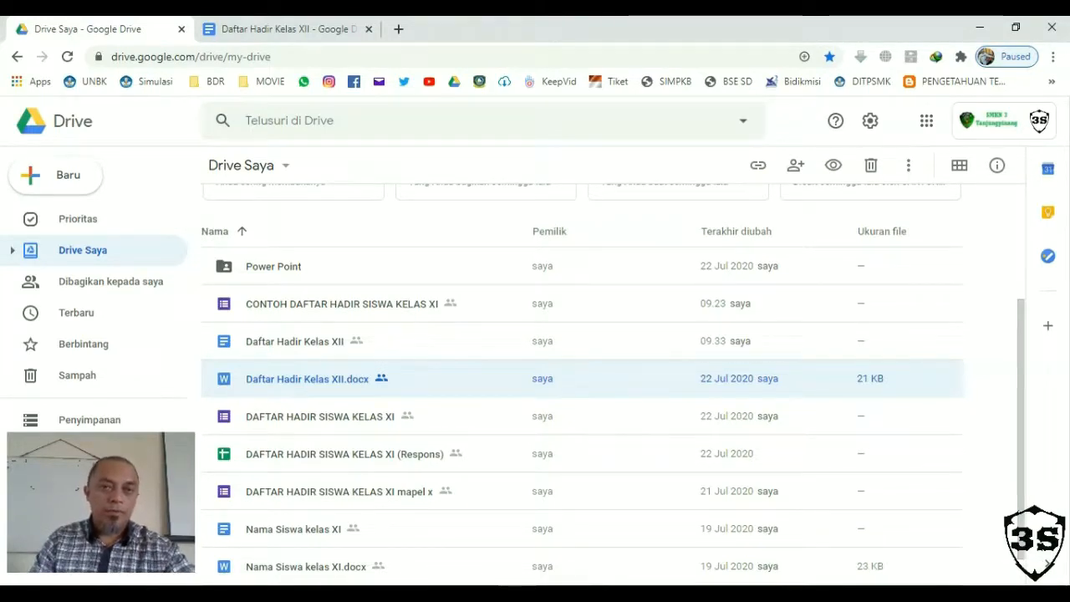
click(248, 165)
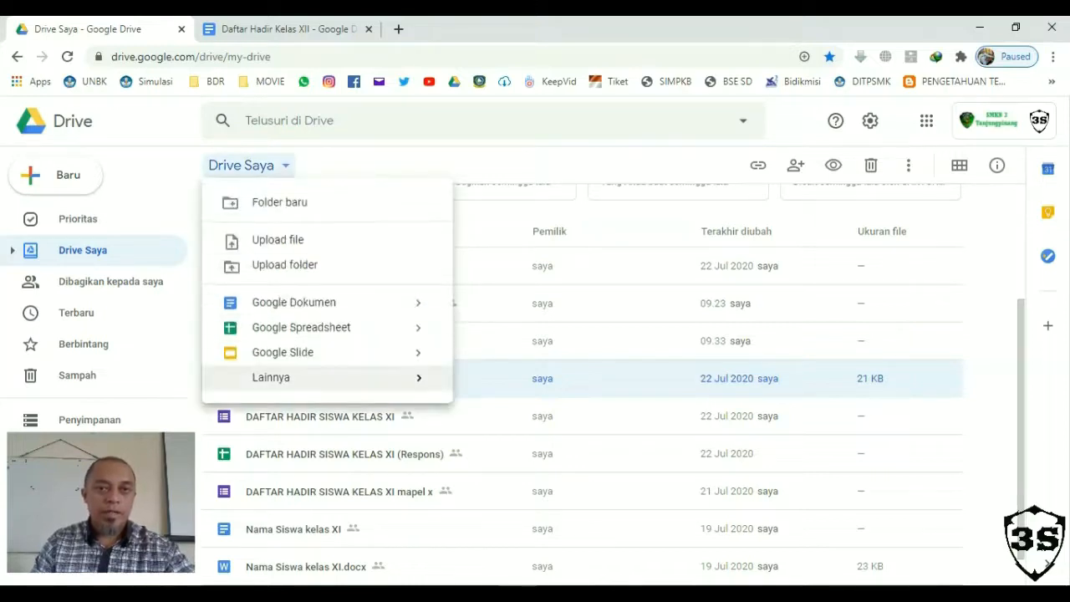
mouse_move(326, 378)
click(542, 389)
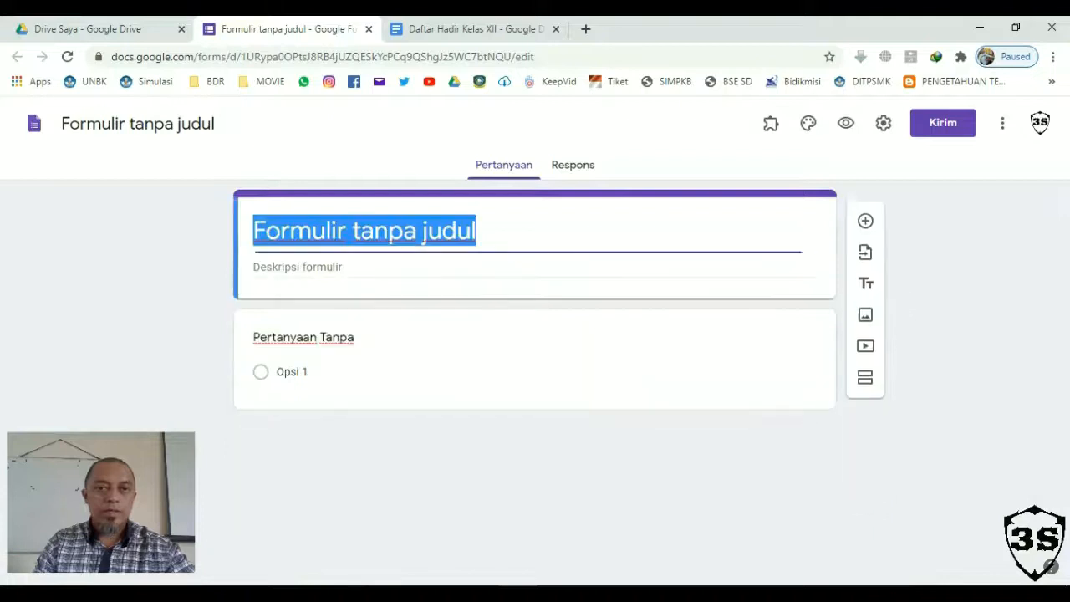
- Title the form DAFTAR HADIR KELAS XII and apply the same name to the form file
text(DAFTAR )
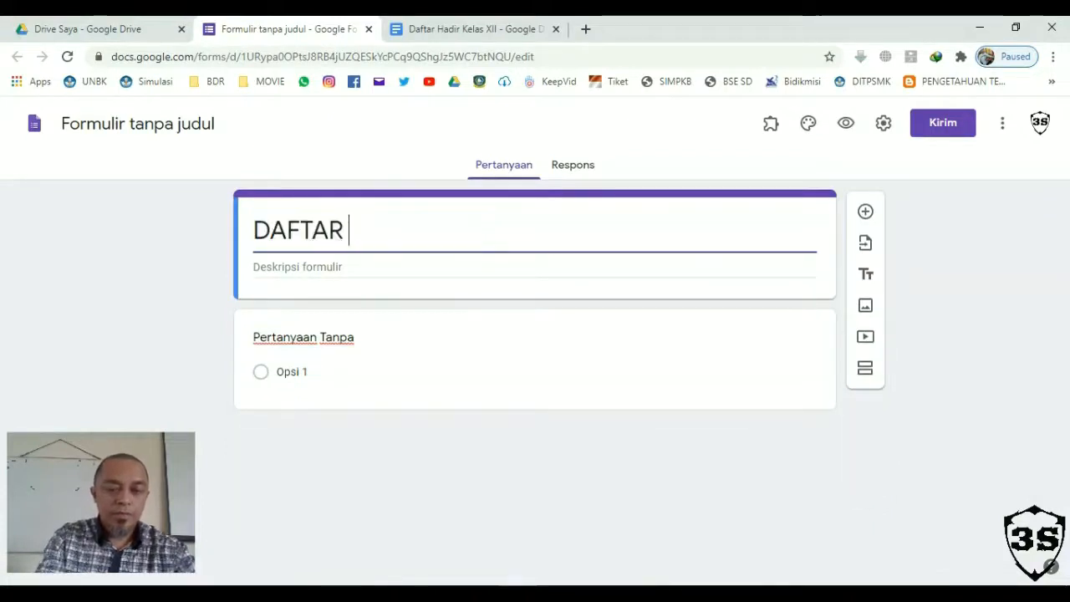
text(HADIR KELAS XII)
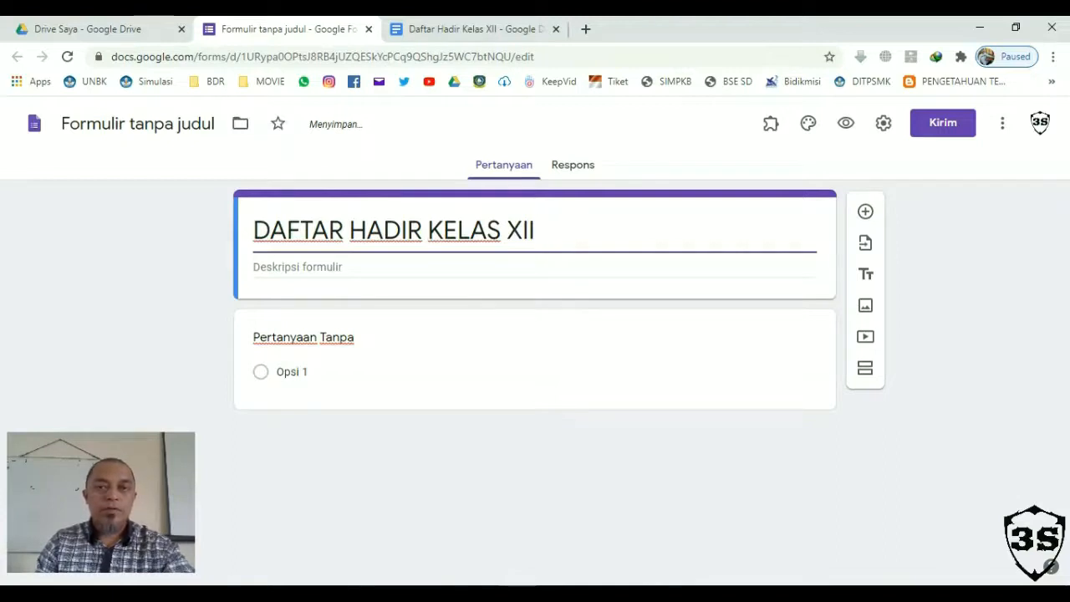
click(138, 123)
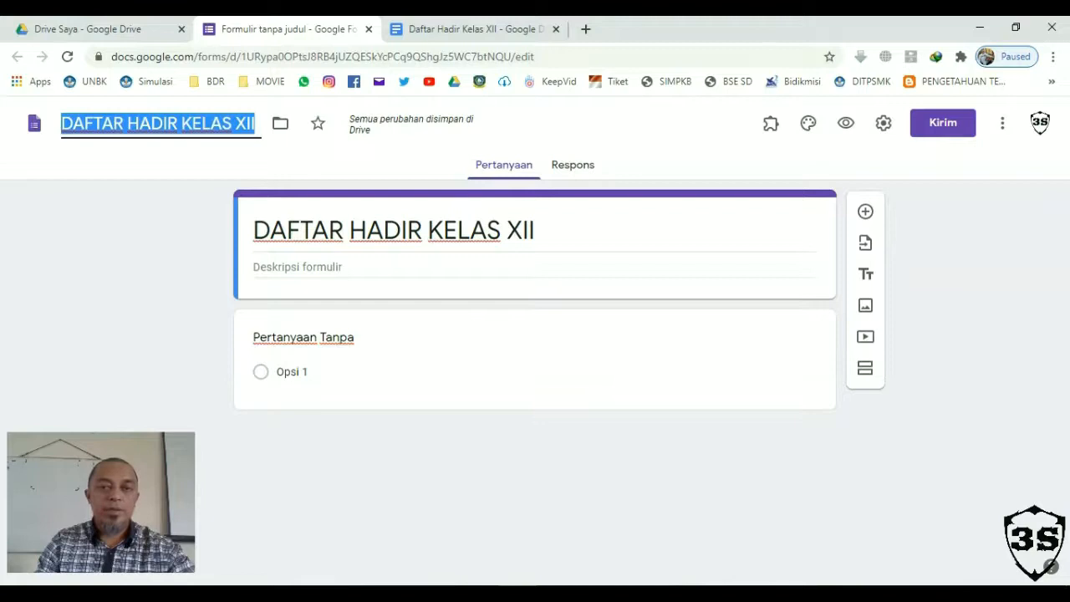
- Delete the default untitled question from the form and close the Daftar Hadir Kelas XII document tab
click(435, 344)
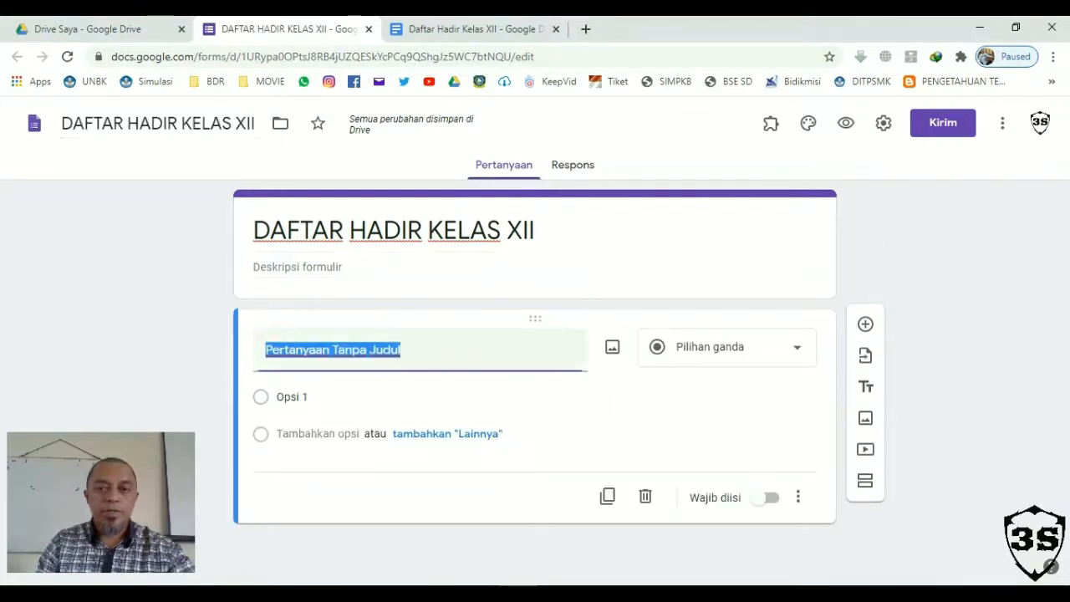
click(645, 497)
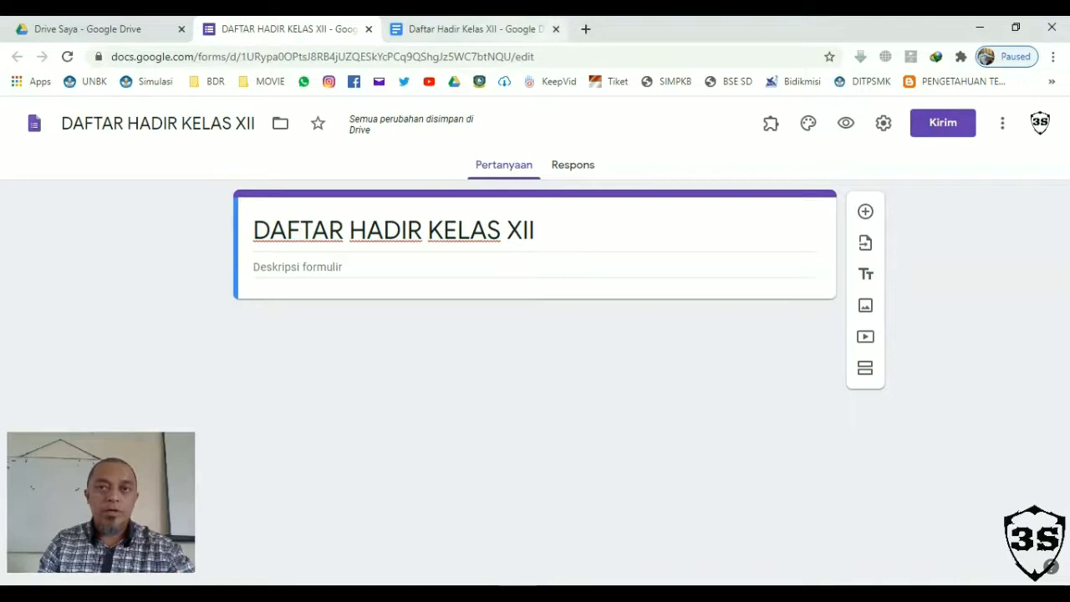
click(556, 29)
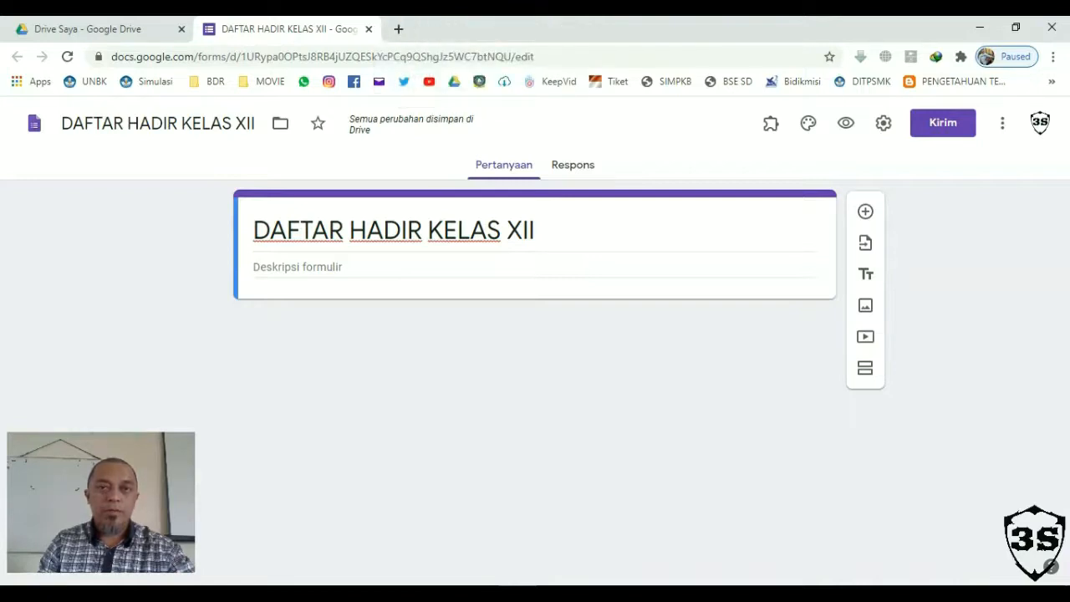
- Start the Form Builder add-on and load the Google Docs file Daftar Hadir Kelas XII as the import source
click(771, 123)
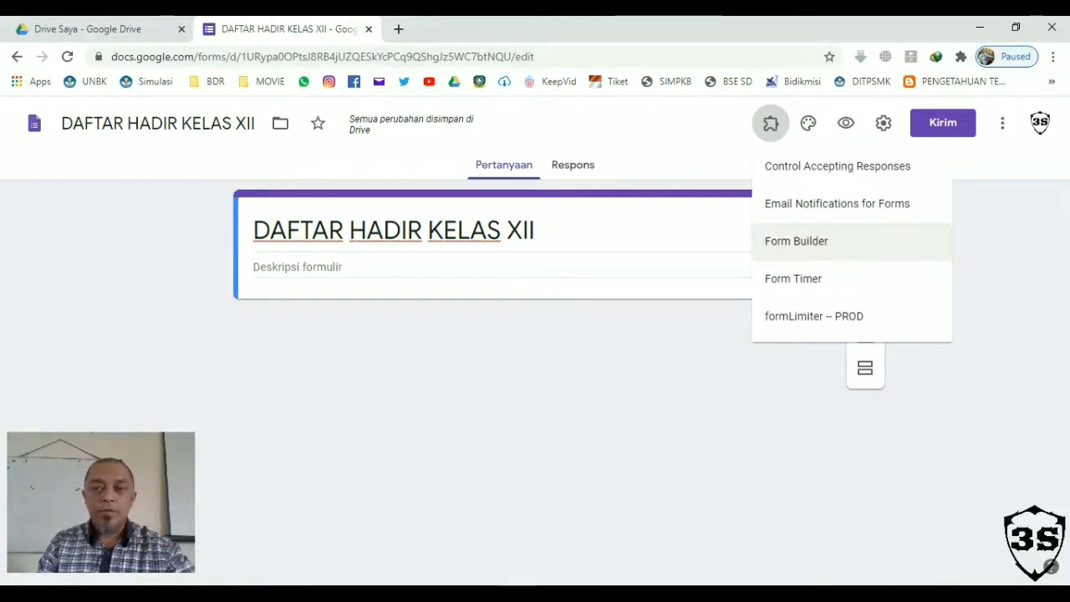
click(795, 241)
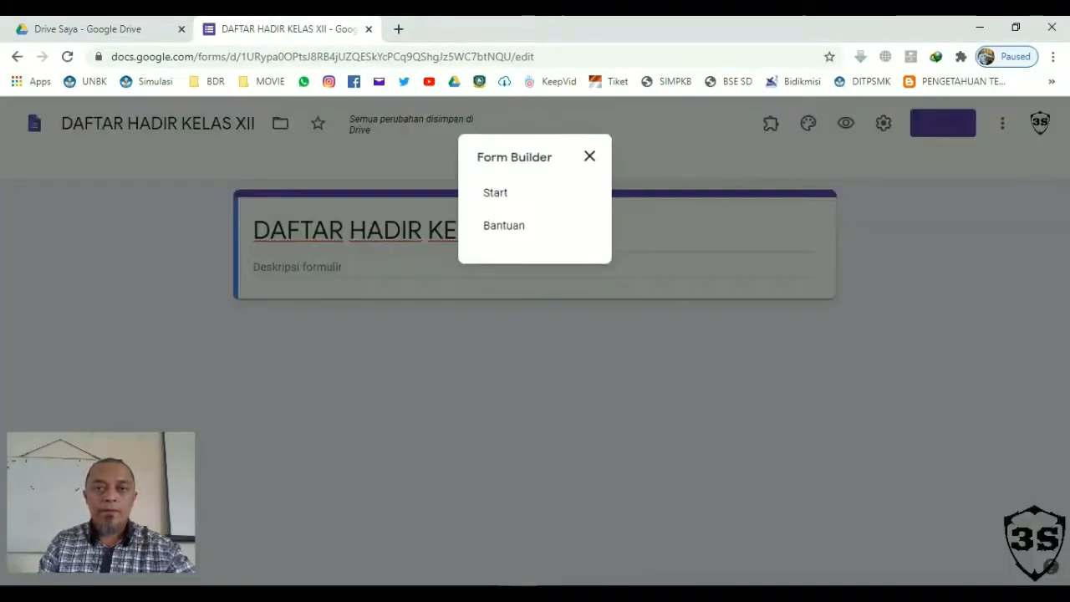
click(495, 192)
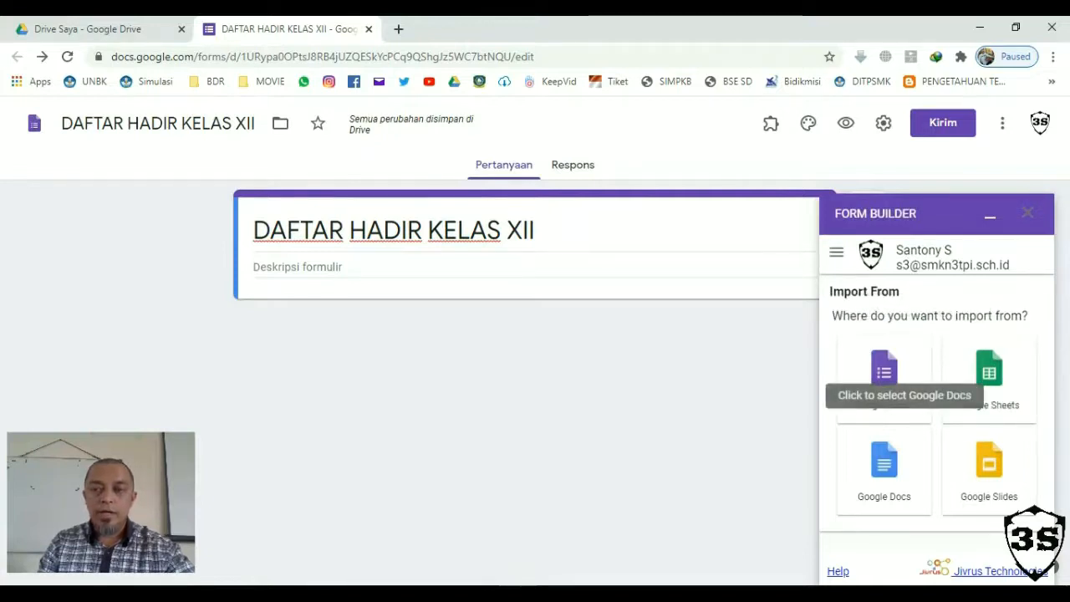
click(883, 464)
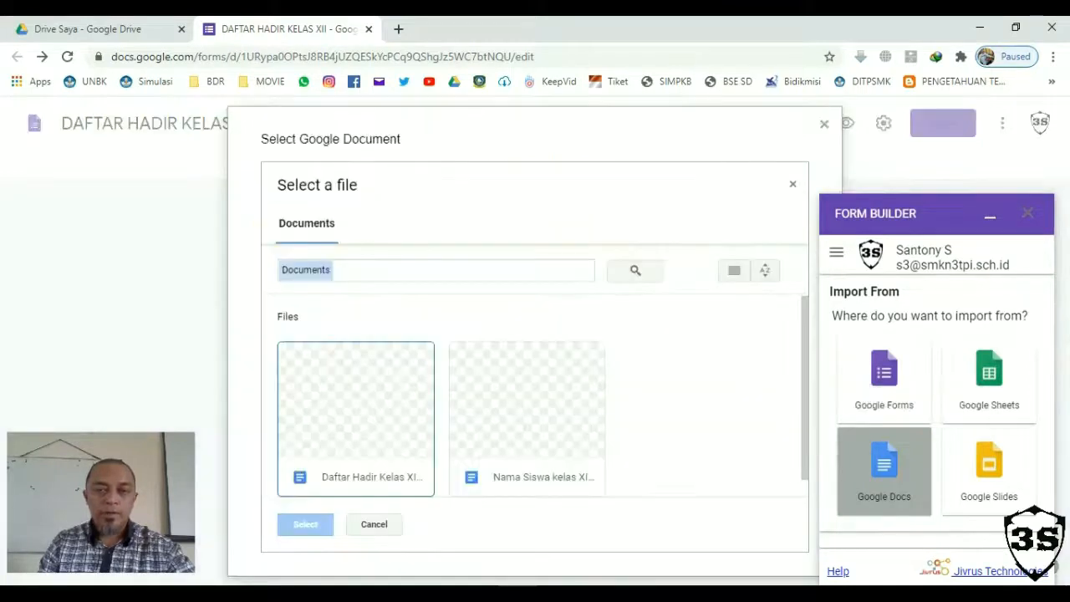
click(372, 477)
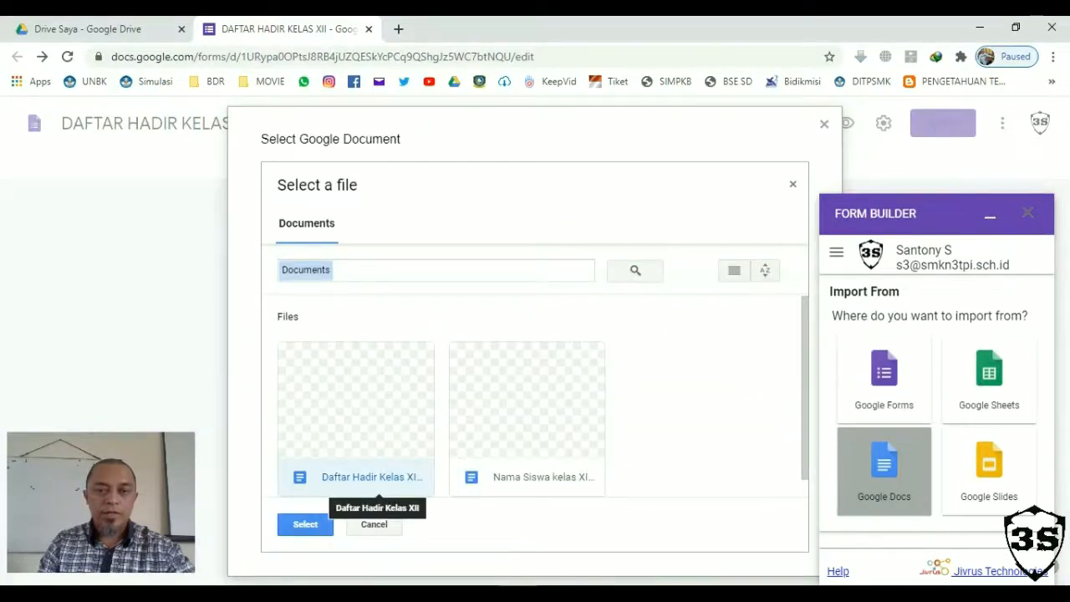
click(305, 524)
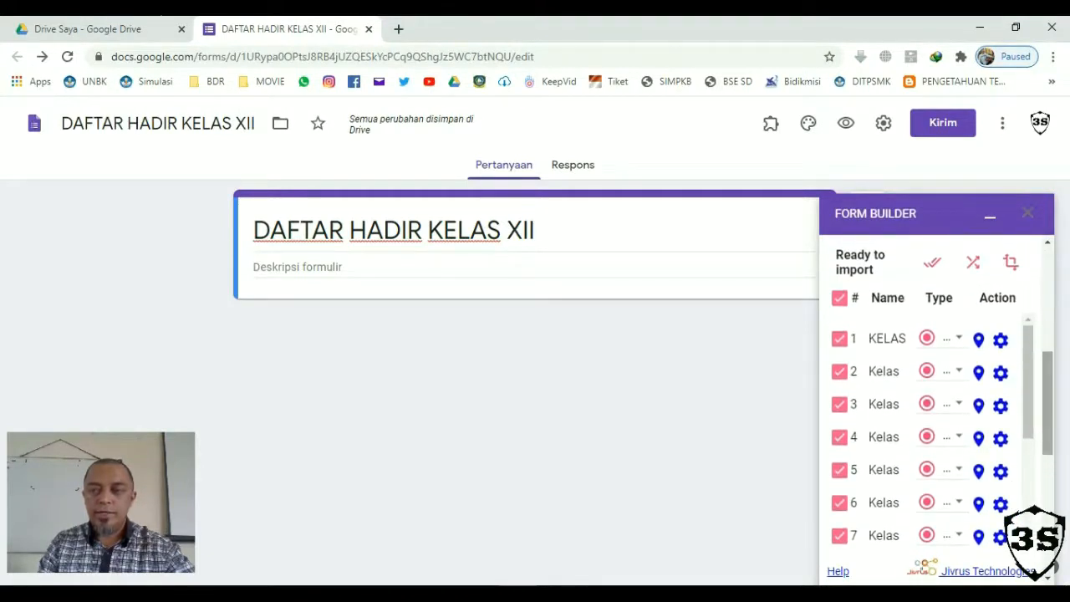
- Review the questions ready to import, then make their options Dropdown and mark the selected questions as Required
mouse_move(1028, 399)
mouse_down()
mouse_move(1028, 490)
mouse_move(1028, 378)
mouse_up()
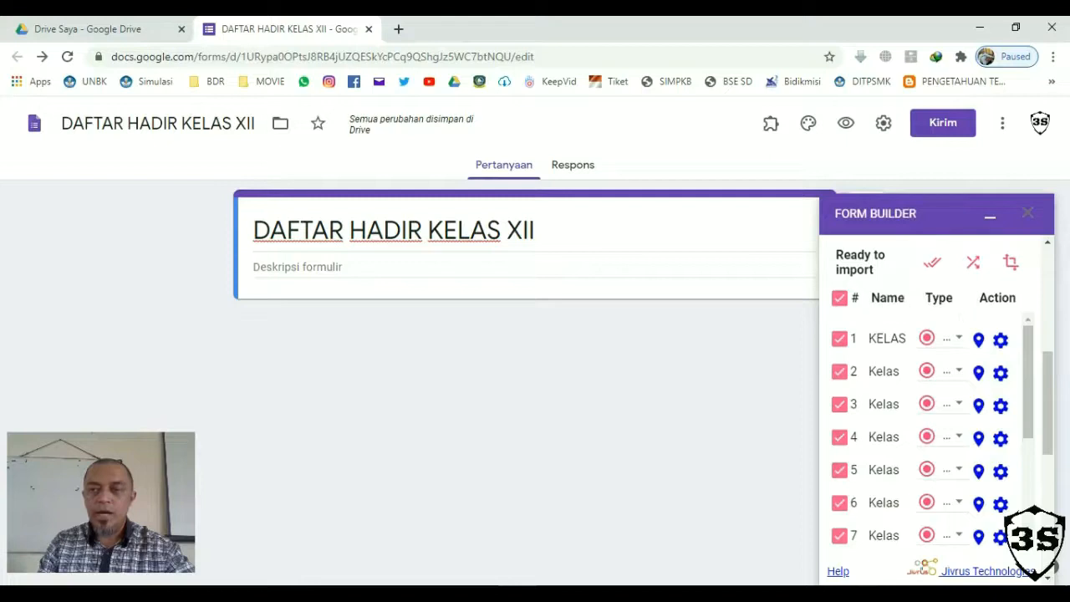
drag(1028, 382, 1028, 490)
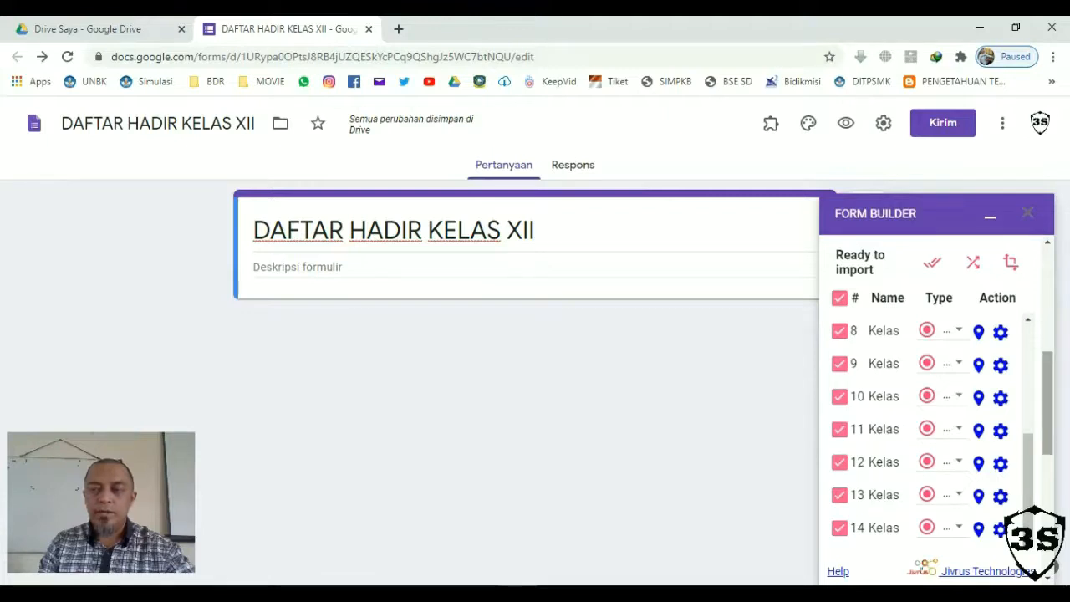
drag(1047, 403, 1048, 523)
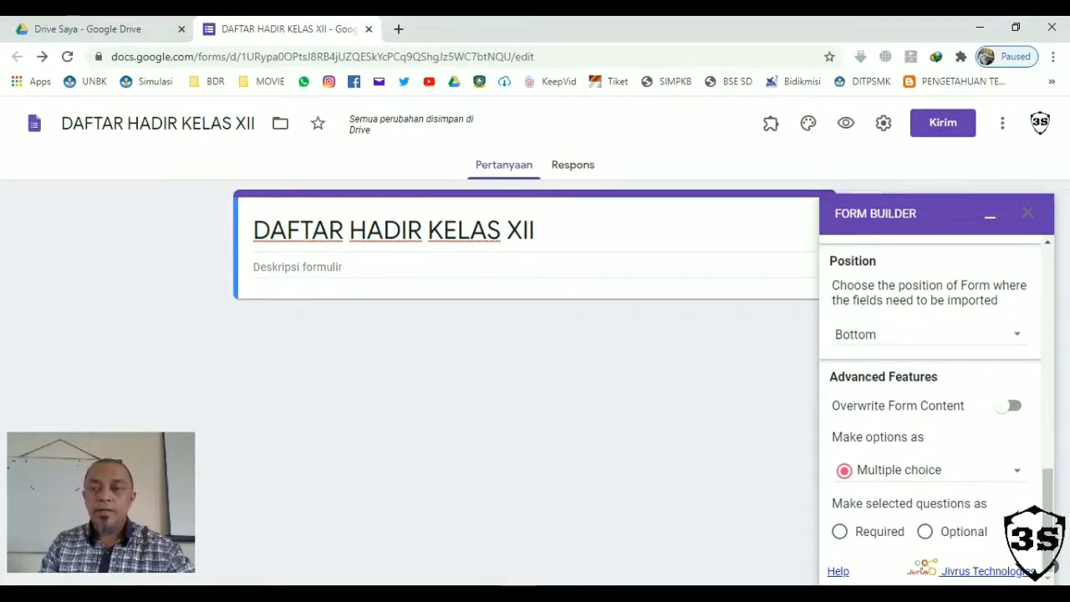
click(929, 470)
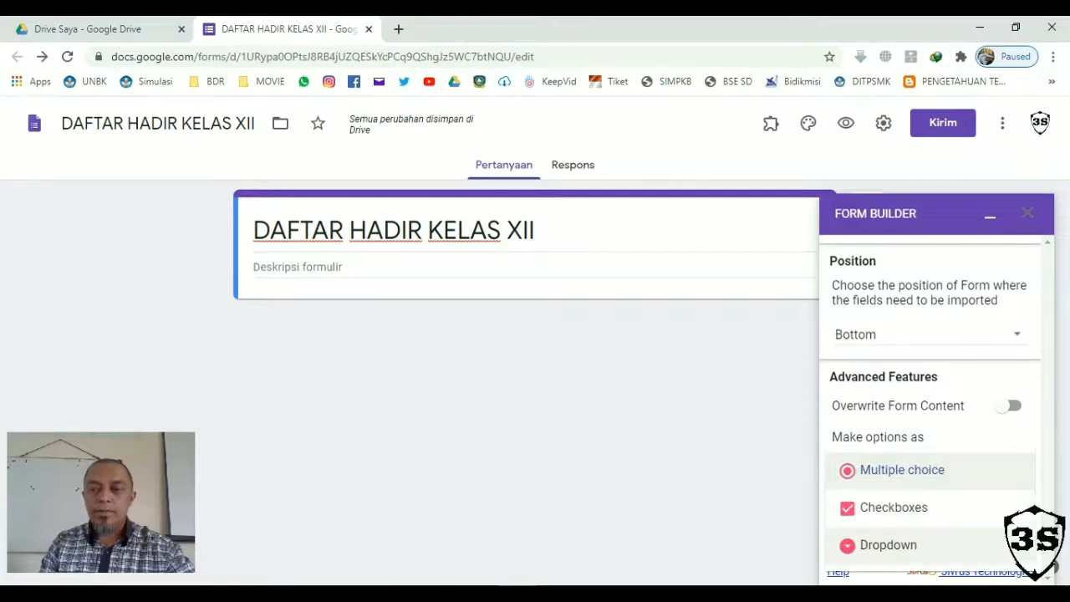
click(889, 544)
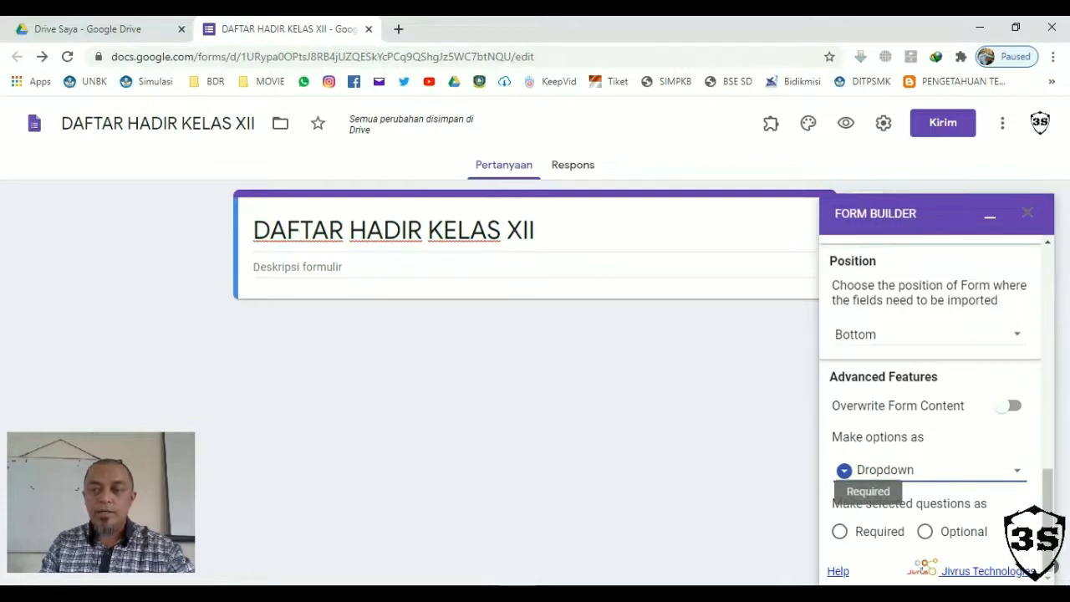
click(839, 532)
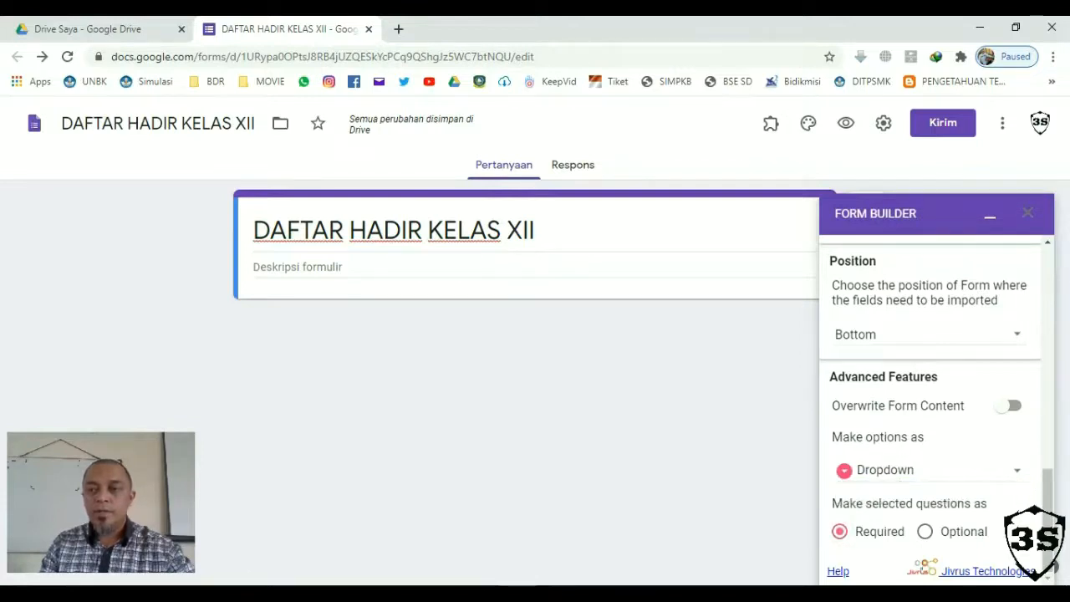
- Import all selected KELAS and class questions into the form and close Form Builder
scroll(932, 376, up, 5)
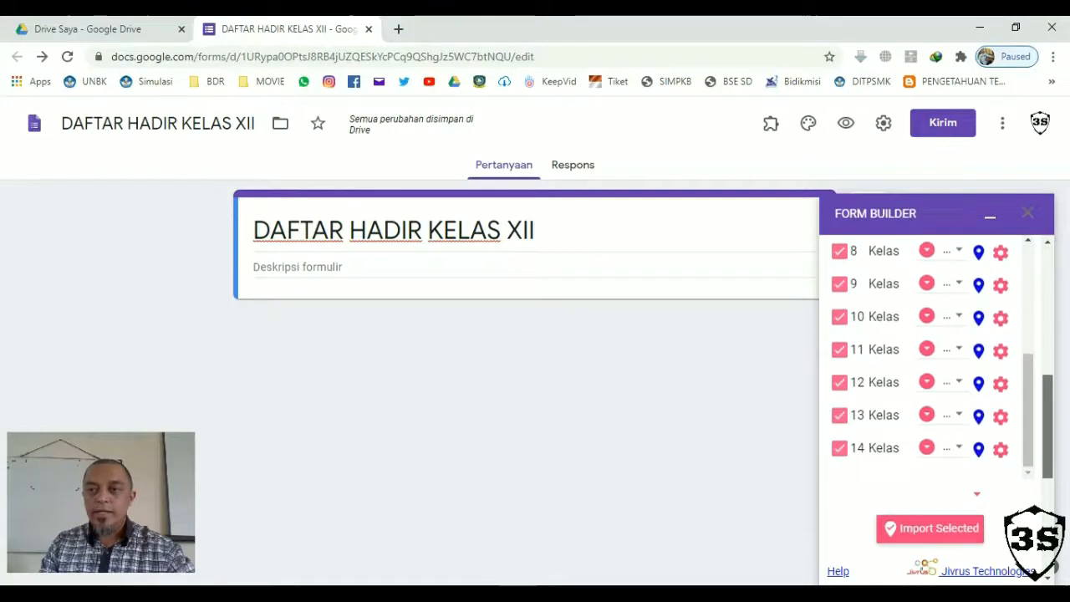
scroll(932, 376, up, 1)
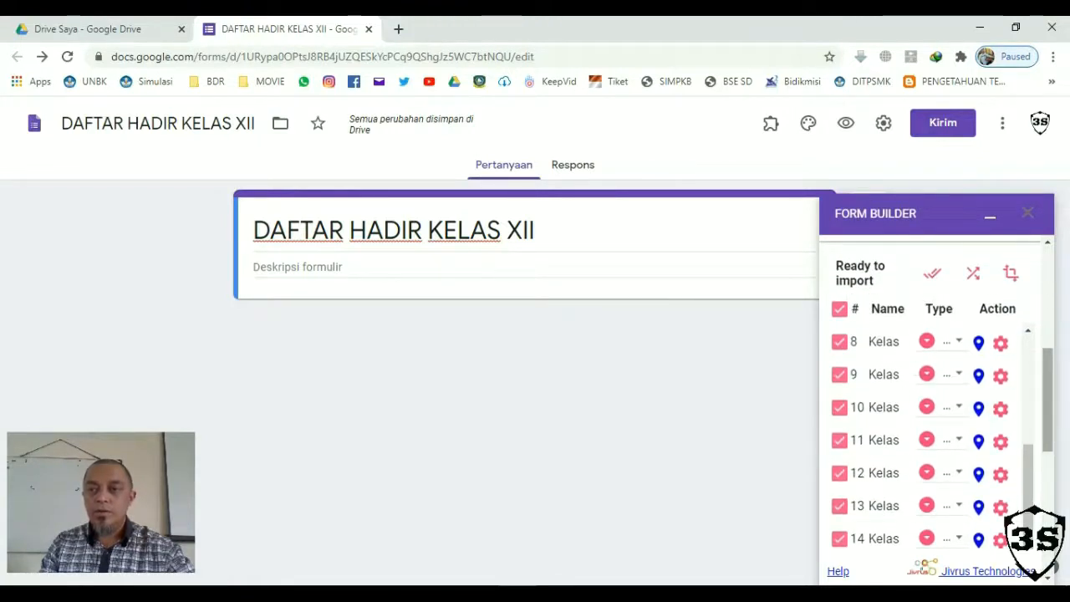
scroll(961, 376, down, 3)
scroll(932, 376, down, 2)
click(939, 301)
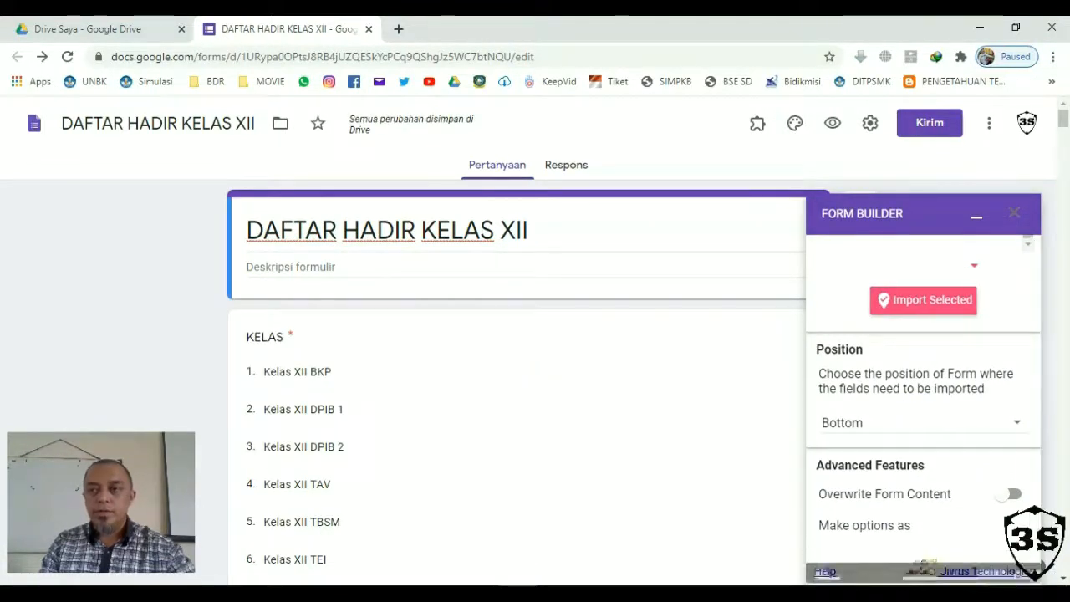
click(1014, 213)
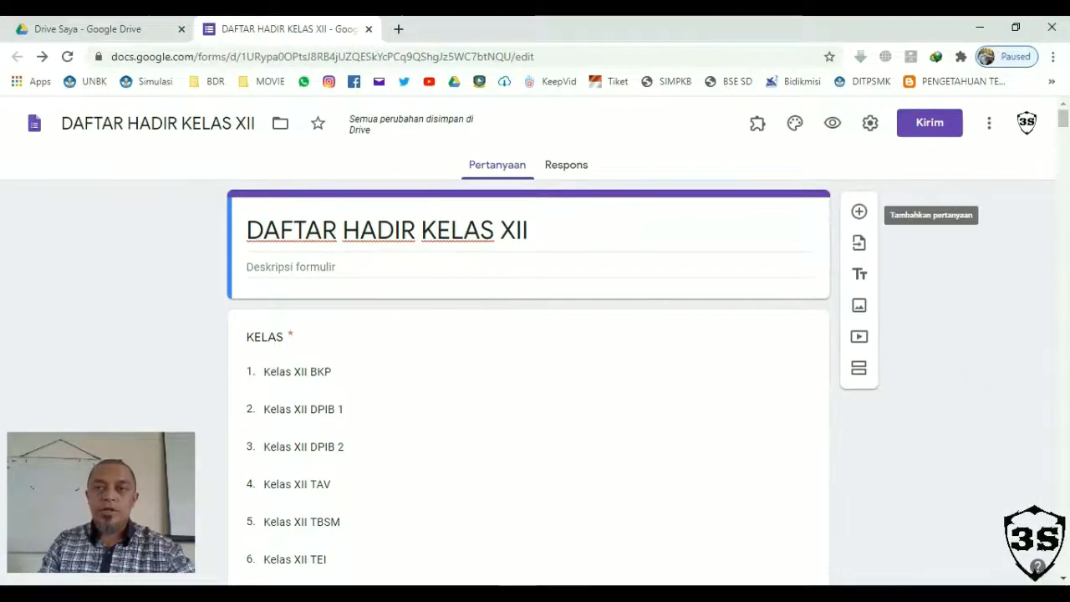
- Preview the attendance form and look over the KELAS and per-class dropdown questions
click(832, 122)
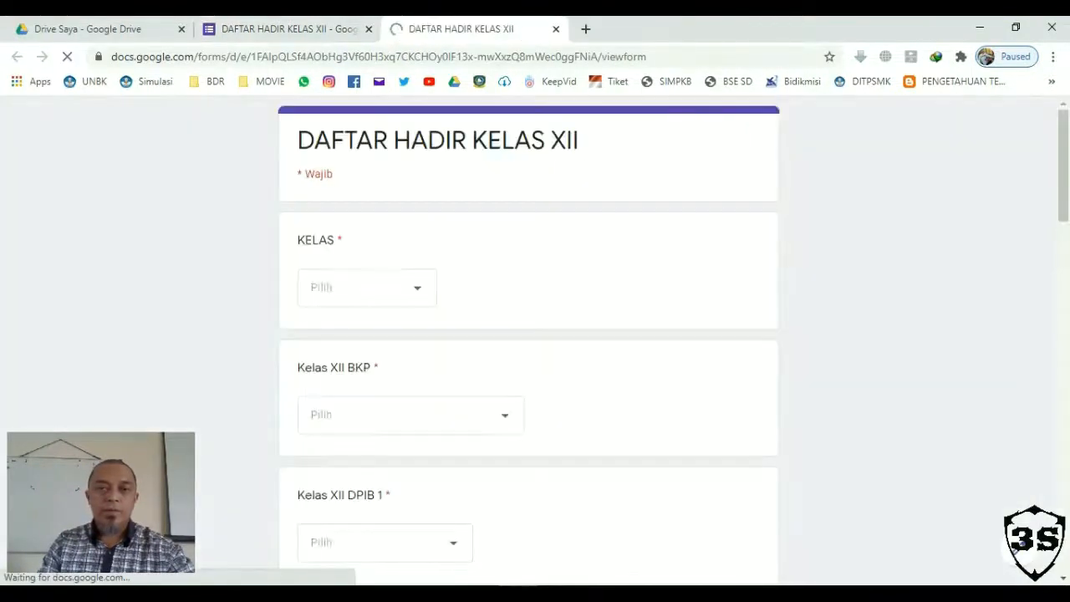
scroll(528, 335, up, 2)
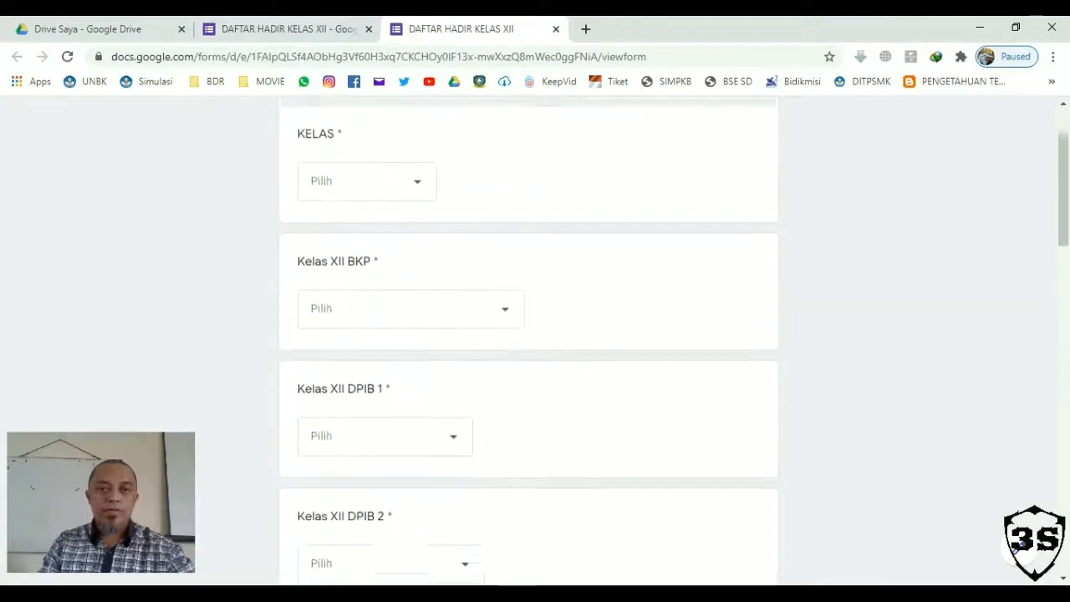
scroll(528, 335, down, 1)
scroll(528, 334, up, 1)
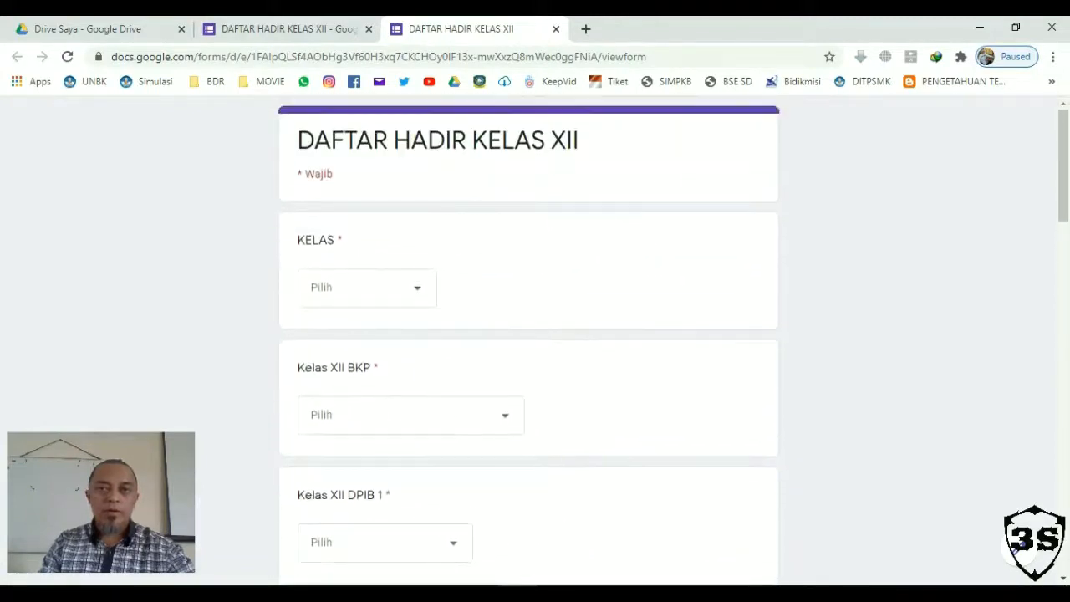
- Return from the preview to the form editor and add a section titled KELAS XII BKP after the KELAS question
key(ctrl+w)
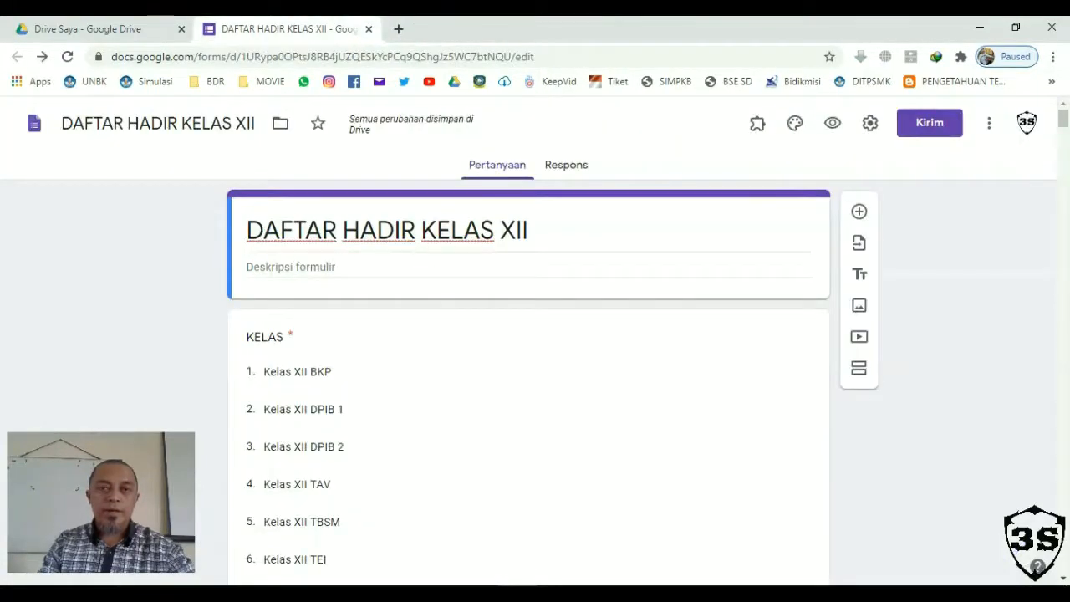
scroll(528, 335, down, 5)
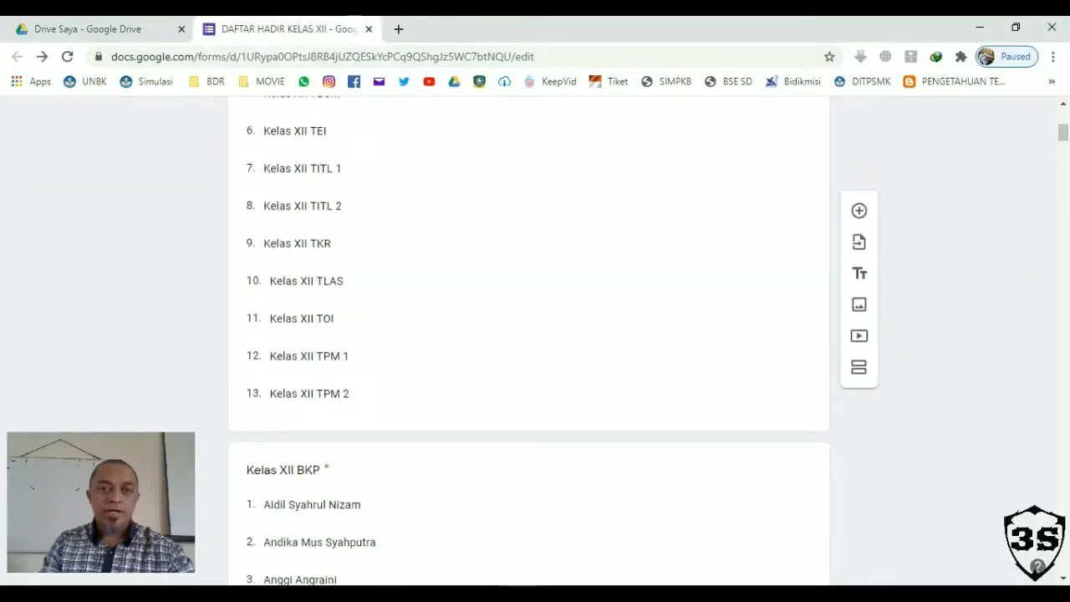
scroll(528, 334, up, 3)
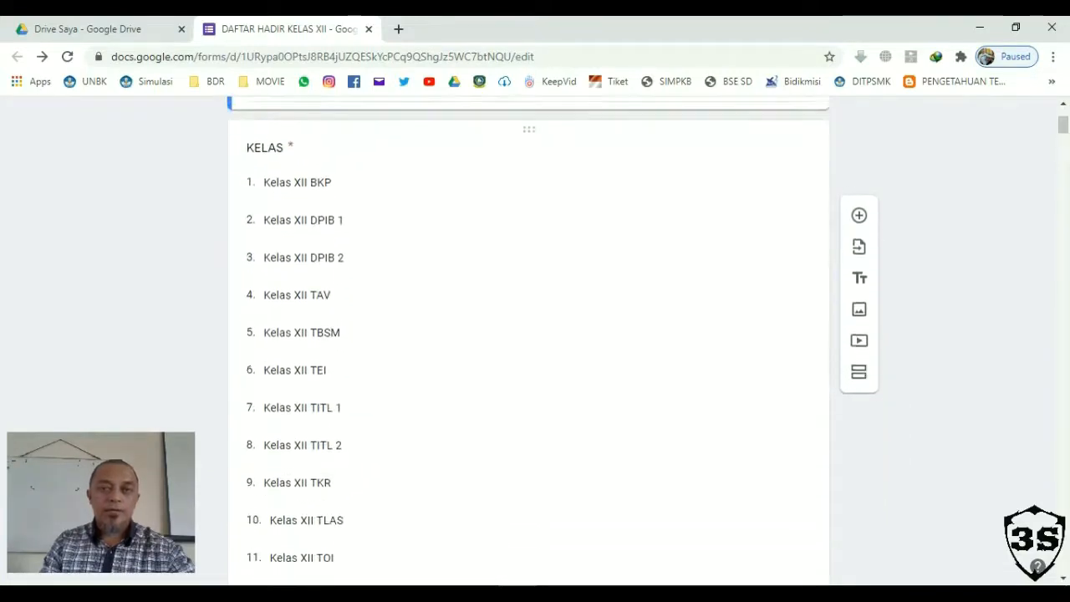
scroll(528, 334, up, 3)
scroll(528, 335, down, 5)
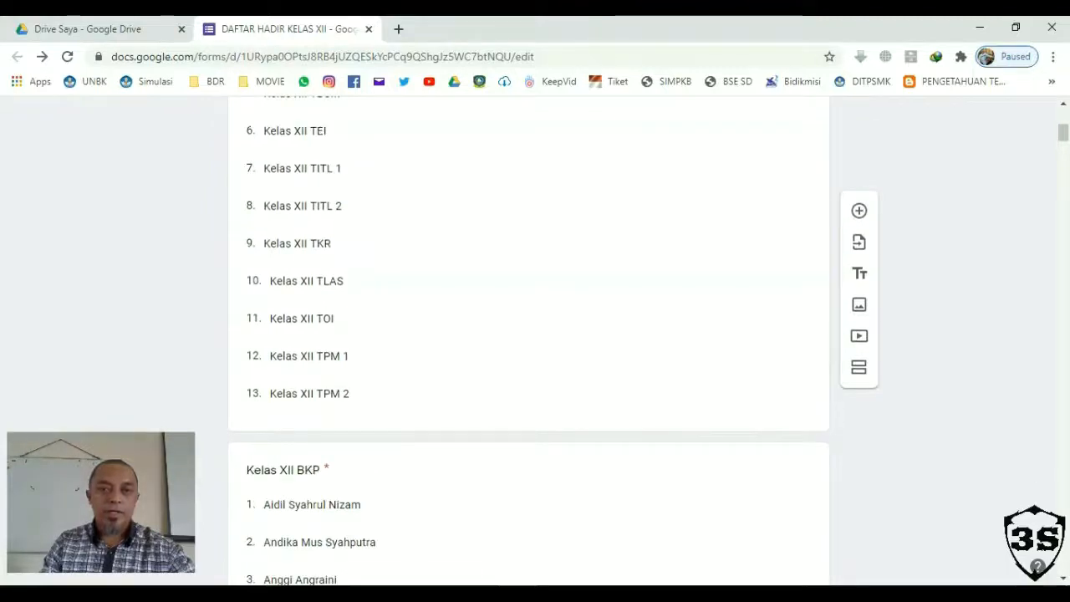
click(309, 353)
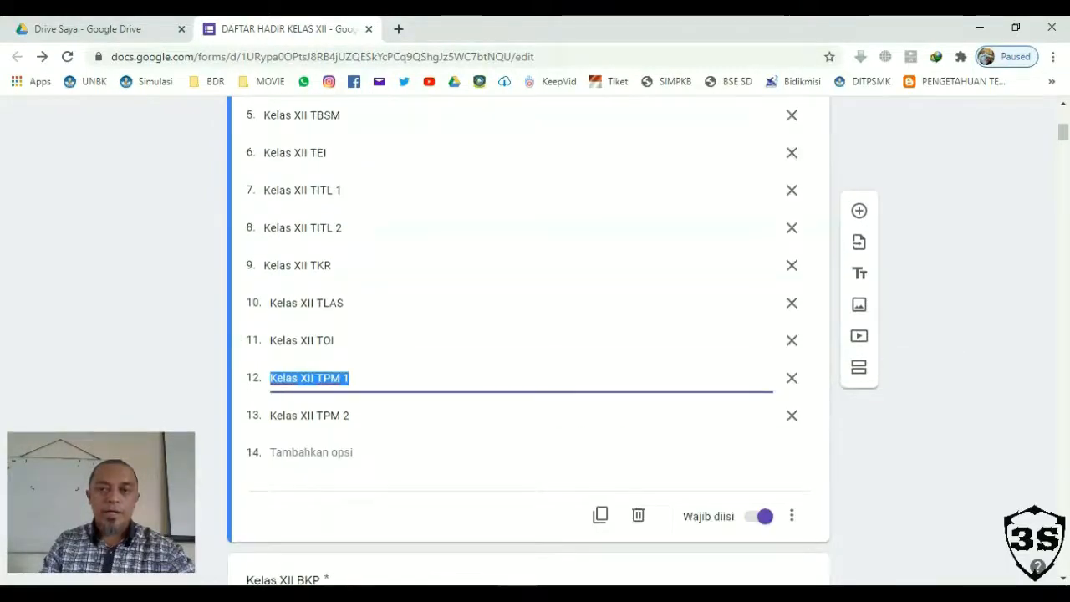
scroll(528, 334, down, 2)
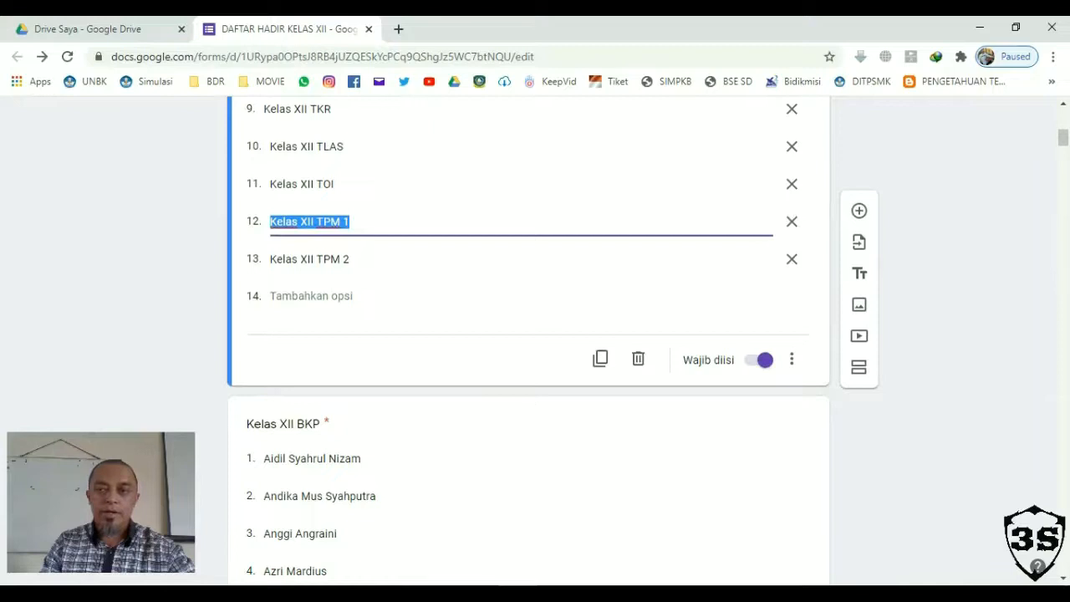
click(858, 368)
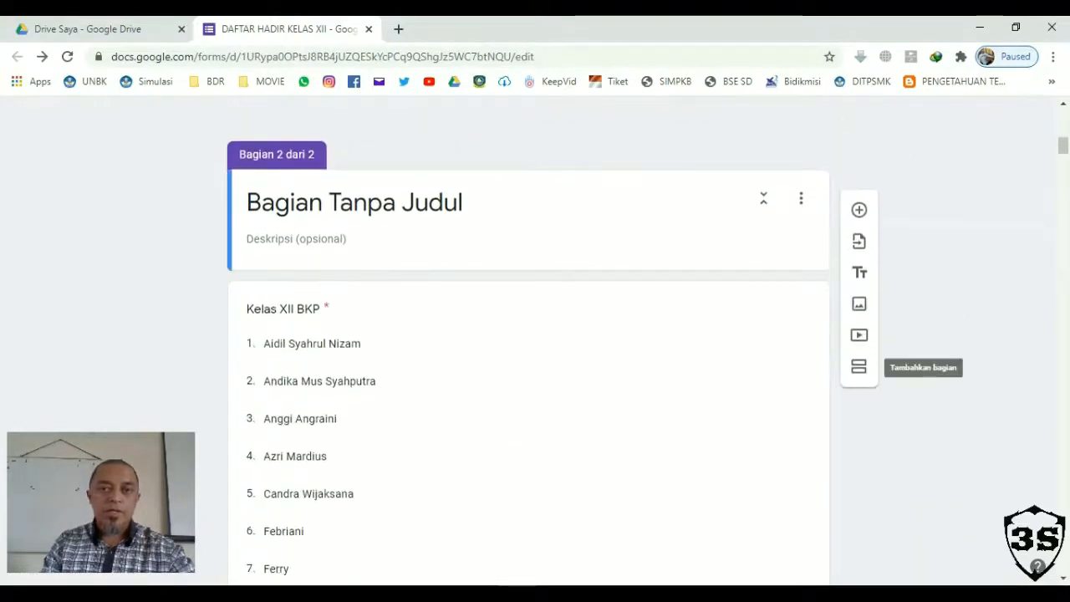
click(354, 202)
text(KELAS XII BKP)
- Rename the Kelas XII BKP dropdown question to NAMA SISWA XII BKP
click(367, 311)
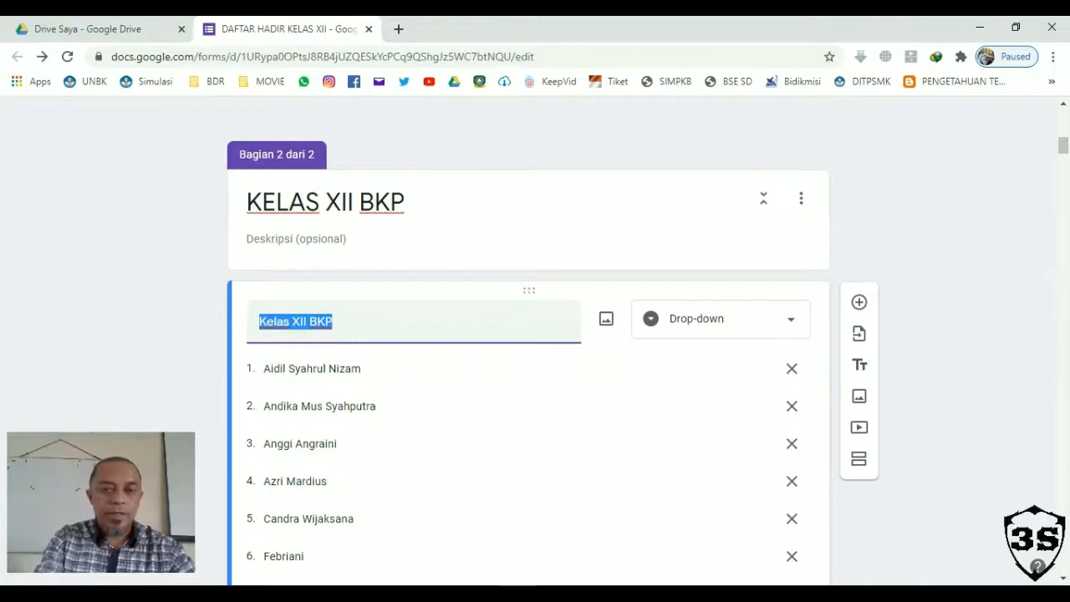
click(285, 322)
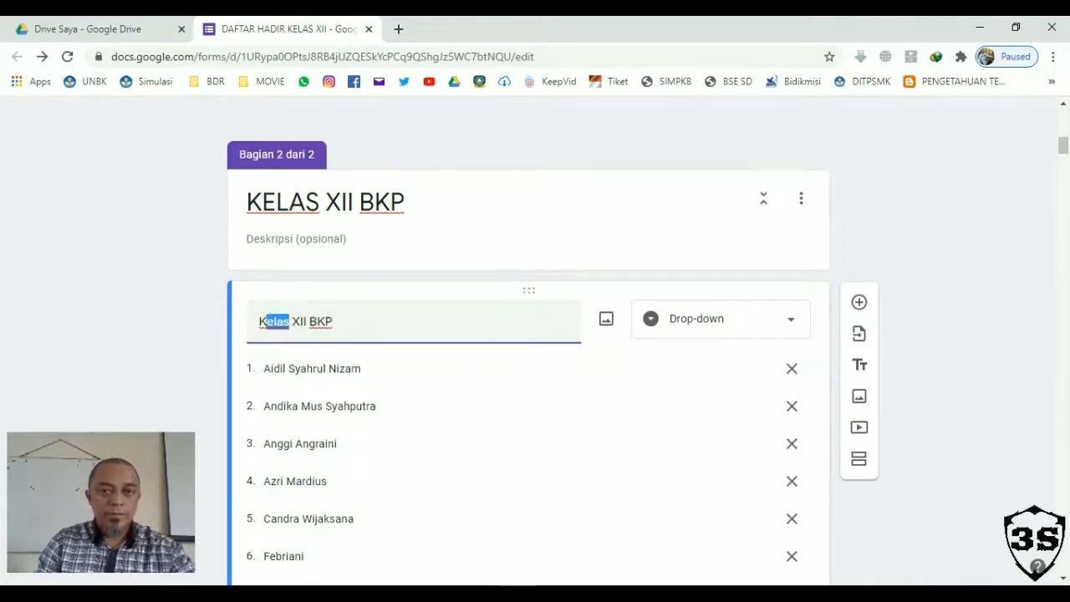
text(NAMA SISWA)
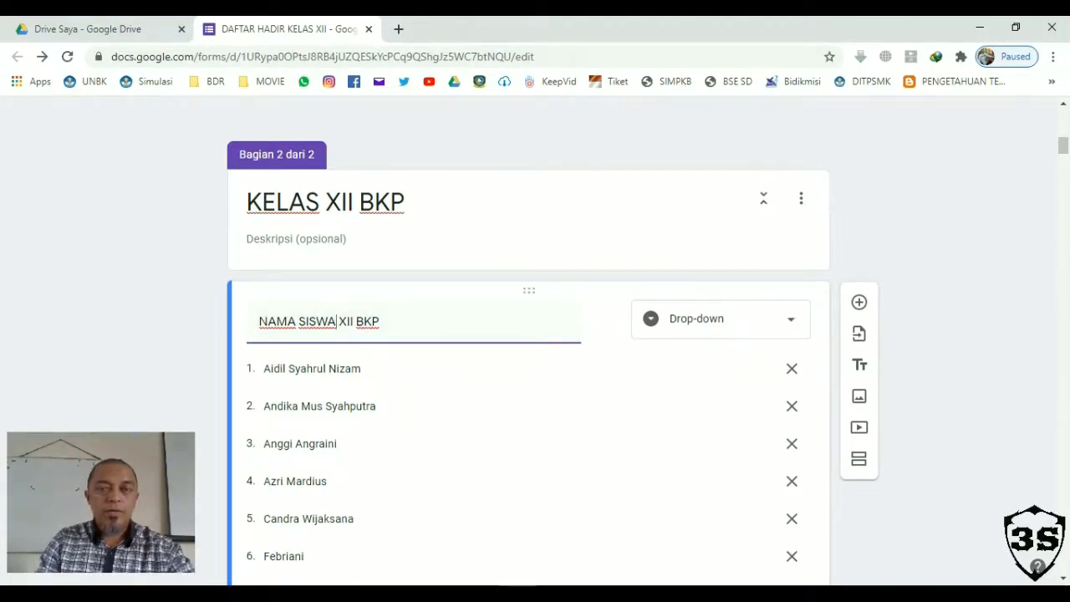
scroll(527, 351, up, 7)
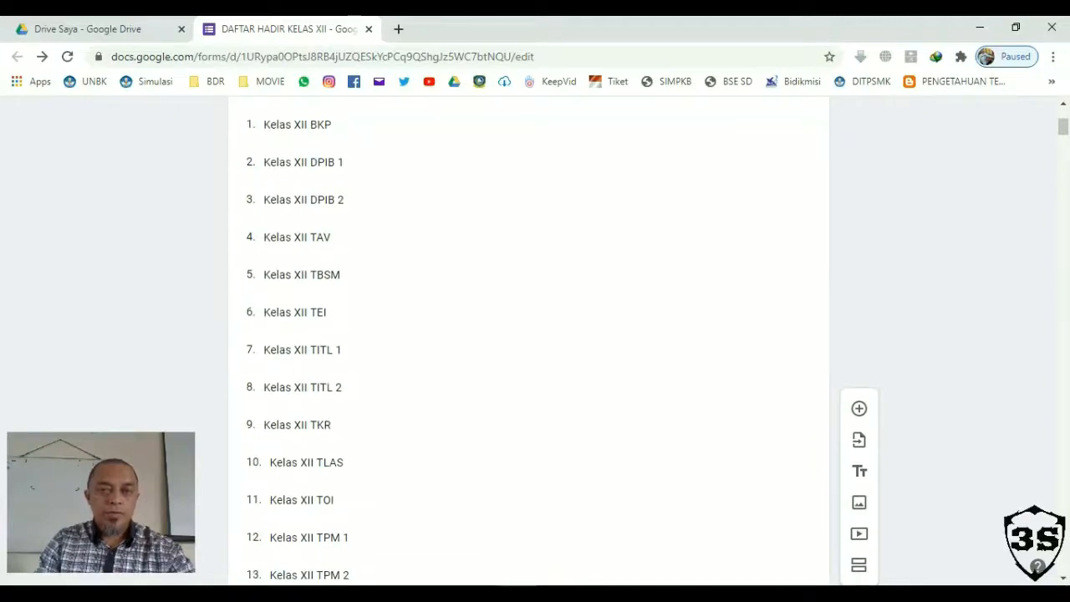
scroll(526, 351, down, 7)
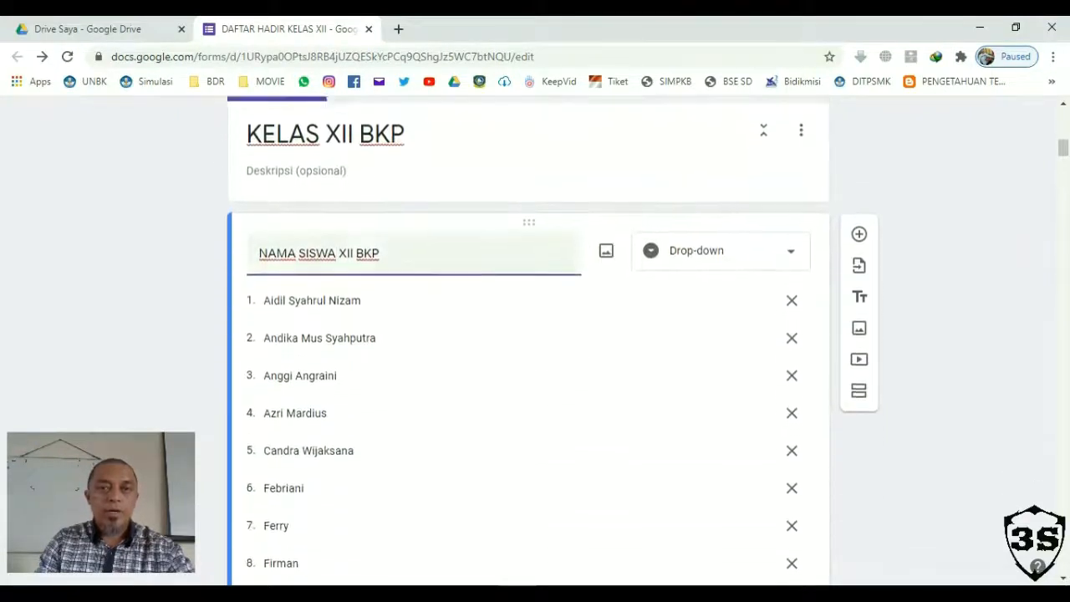
- Add a section titled KELAS XII DPIB 1 before that class's question and rename the question to NAMA SISWA XII DPIB 1
scroll(526, 244, down, 10)
click(858, 366)
click(359, 408)
text(KELAS XII DPIB 1)
double_click(275, 519)
text(NAMA SISWA)
- Add a section titled KELAS XII DPIB 2 before that class's question and rename the question to NAMA SISWA XII DPIB 2
scroll(526, 334, down, 14)
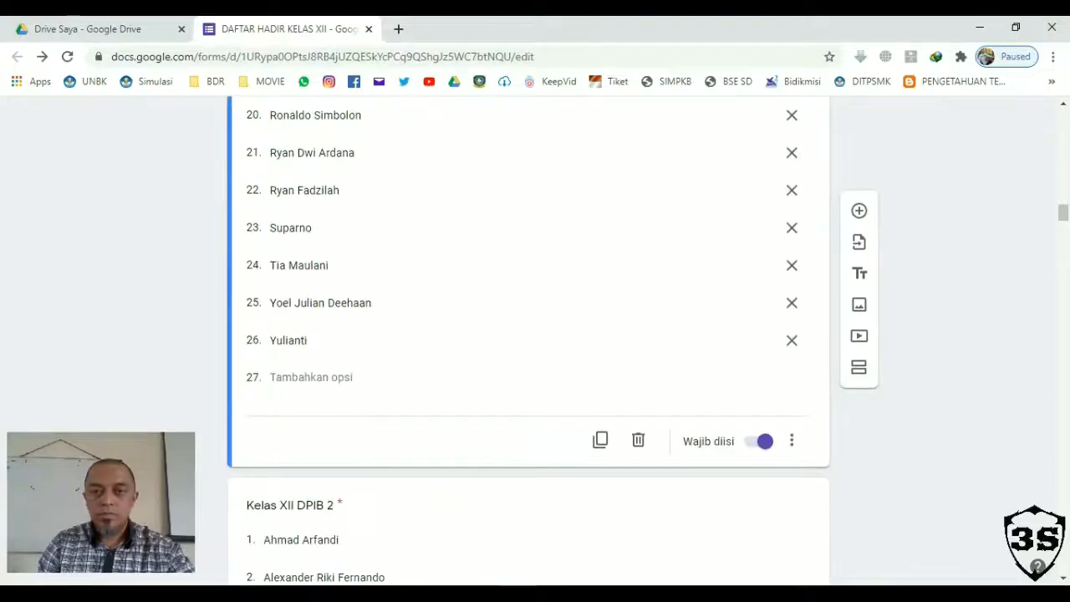
click(859, 367)
text(KELAS XII DPIB 2)
click(274, 293)
double_click(274, 301)
text(NAMA SISWA)
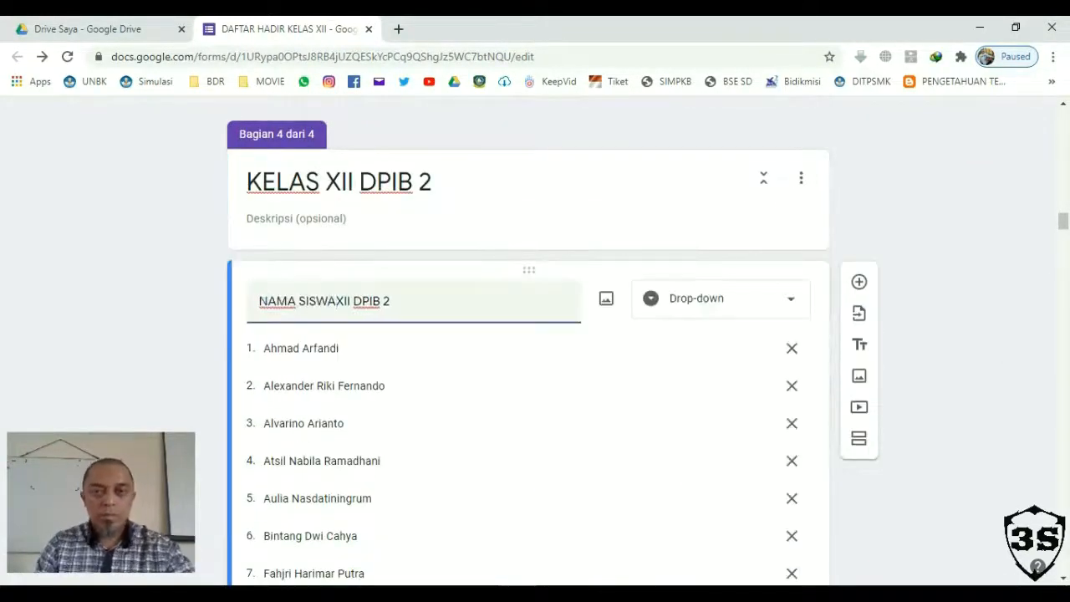
- Add a section titled KELAS XII TEI before that class's question and rename the question to NAMA SISWA XII TEI
scroll(527, 335, down, 12)
click(858, 367)
text(KELAS XII TEI)
click(292, 313)
click(292, 326)
key(BackSpace)
key(BackSpace)
key(BackSpace)
key(BackSpace)
key(BackSpace)
key(BackSpace)
text(NAMA SISWA)
- Add a section titled KELAS XII TAV before that class's question and rename the question to NAMA SISWA XII TAV
scroll(526, 334, down, 10)
click(858, 367)
text(KELAS XII TAV)
click(265, 285)
double_click(271, 298)
text(NAMA SISWA)
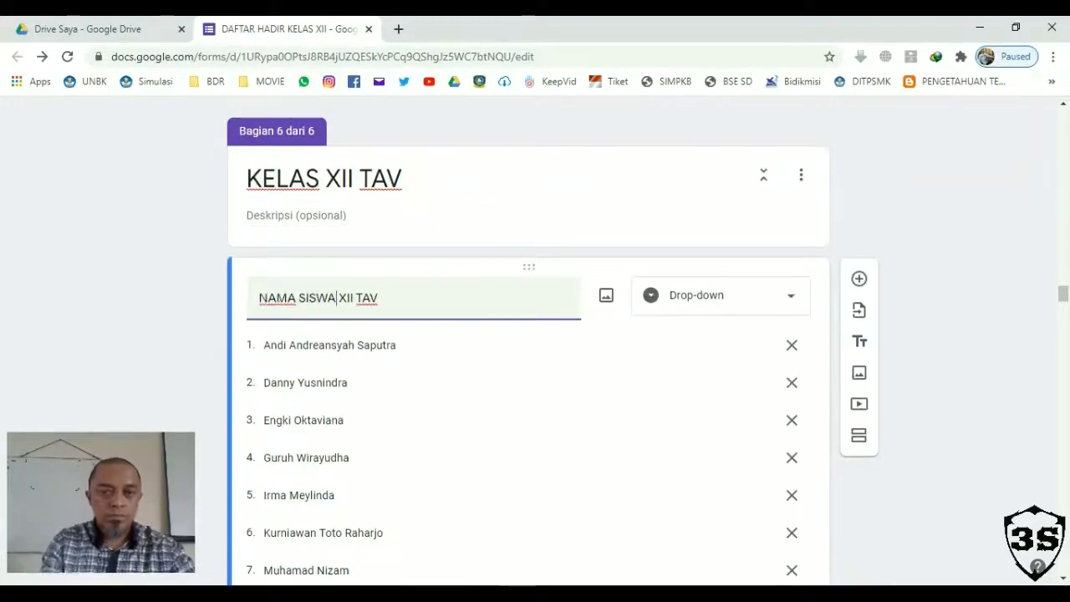
- Add a section titled KELAS XII TOI before that class's question and rename the question to NAMA SISWA XII TOI
scroll(271, 299, down, 9)
click(858, 364)
text(KELAS XII TOI)
click(289, 420)
scroll(292, 417, down, 2)
drag(293, 276, 257, 276)
text(NAMA XII TOI)
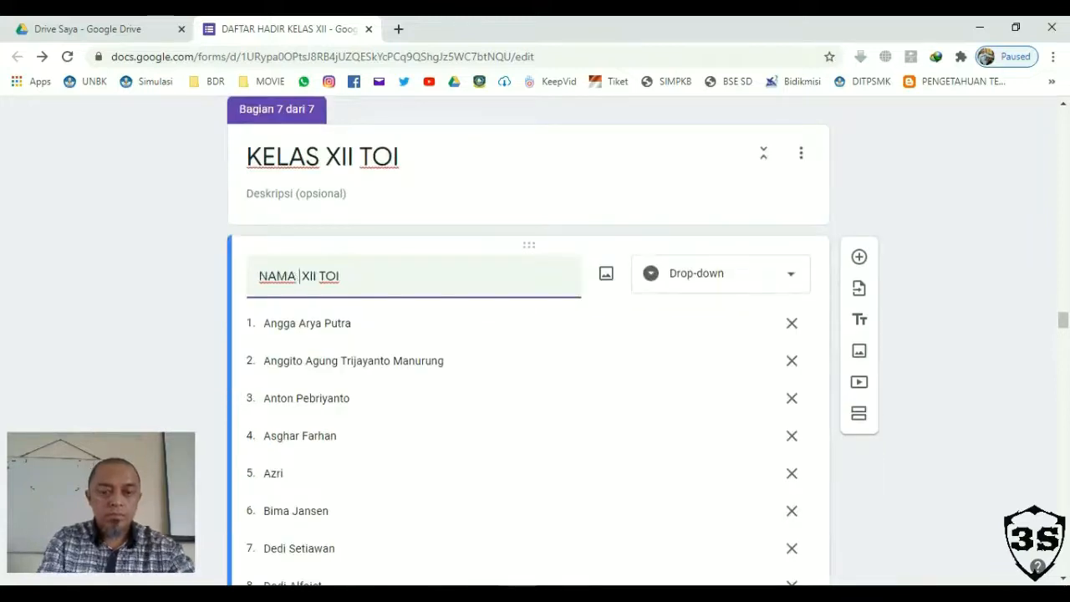
text(SISWA)
- Add a section titled KELAS XII TITL 1 before that class's question and rename the question to NAMA SISWA XII TITL 1
scroll(535, 376, down, 10)
click(859, 367)
text(KELAS XII TITL 1)
click(287, 313)
drag(299, 325, 258, 326)
text(NAMA XII TITL 1)
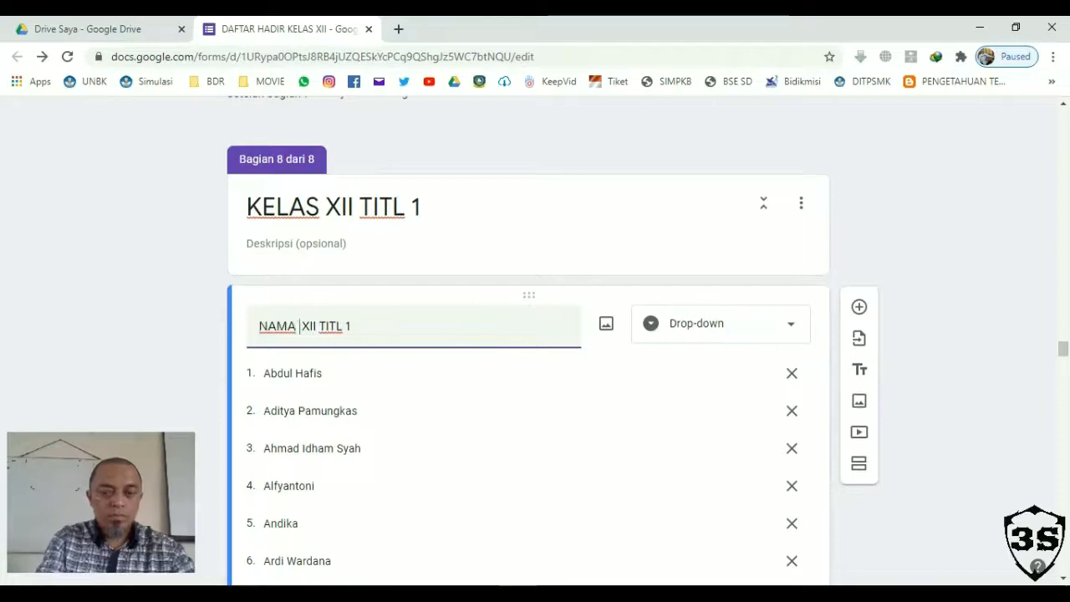
text(SISWA)
- Add a KELAS section before the Kelas XII TITL 2 question and rename that question to NAMA SISWA XII TITL 2
scroll(534, 376, down, 10)
click(858, 367)
text(KELAS)
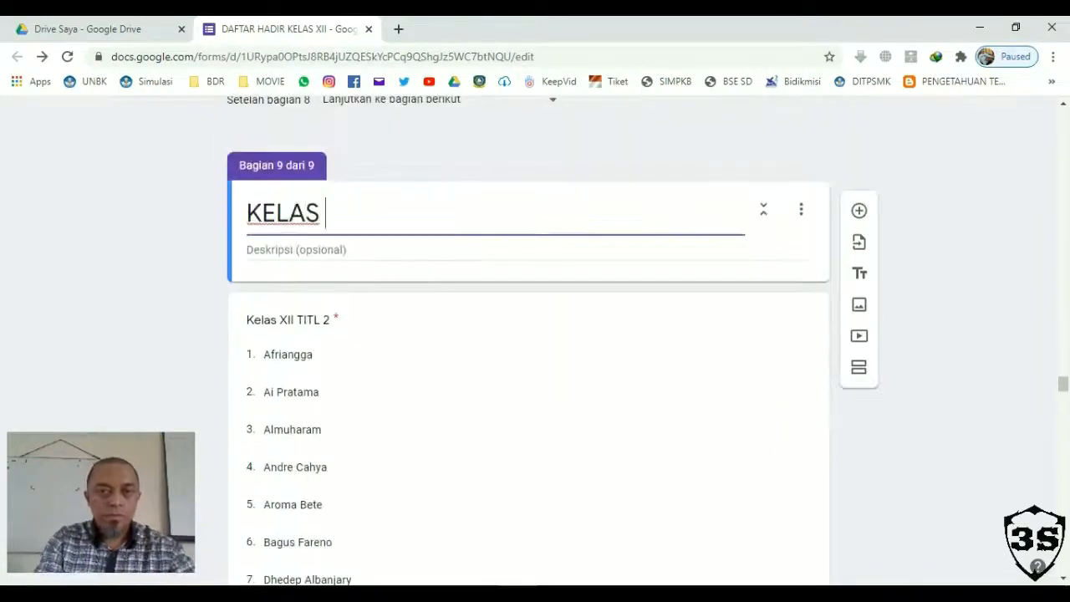
scroll(535, 334, down, 2)
click(288, 163)
double_click(274, 174)
text(NAMA SISWA)
- Add a section titled KELAS XII TPM 1 before that class's question and rename the question to NAMA SISWA XII TPM 1
scroll(535, 334, down, 8)
scroll(535, 334, down, 5)
click(301, 416)
click(288, 282)
click(858, 367)
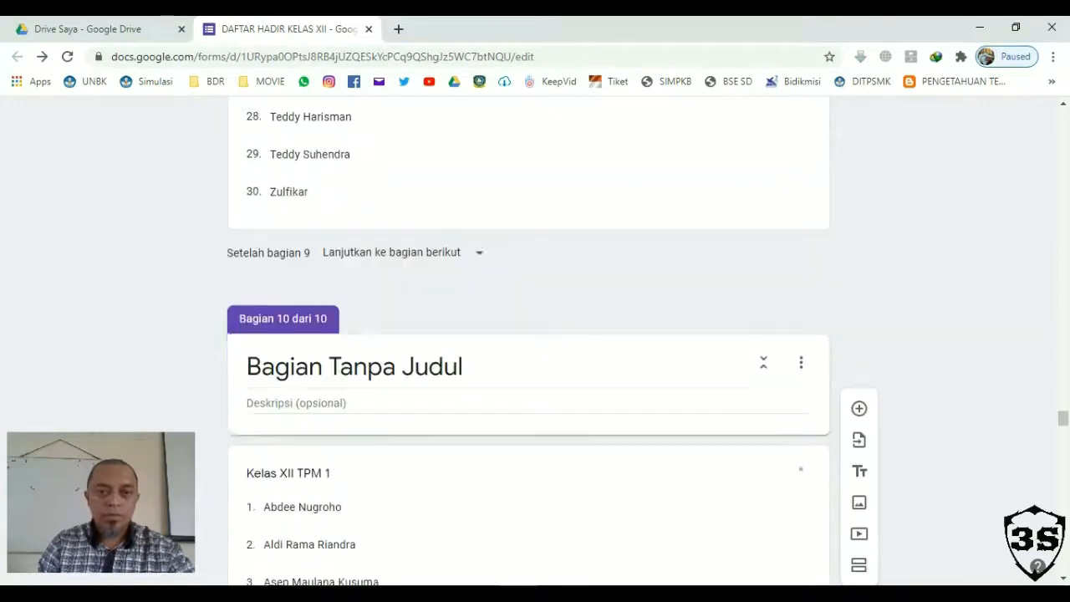
text(KELAS XII TPM 1)
click(274, 475)
double_click(274, 486)
text(NAMA SISWA)
- Add a KELAS XII TPM section before the Kelas XII TPM 2 question and rename that question to NAMA SISWA XII TPM 2
scroll(535, 334, down, 10)
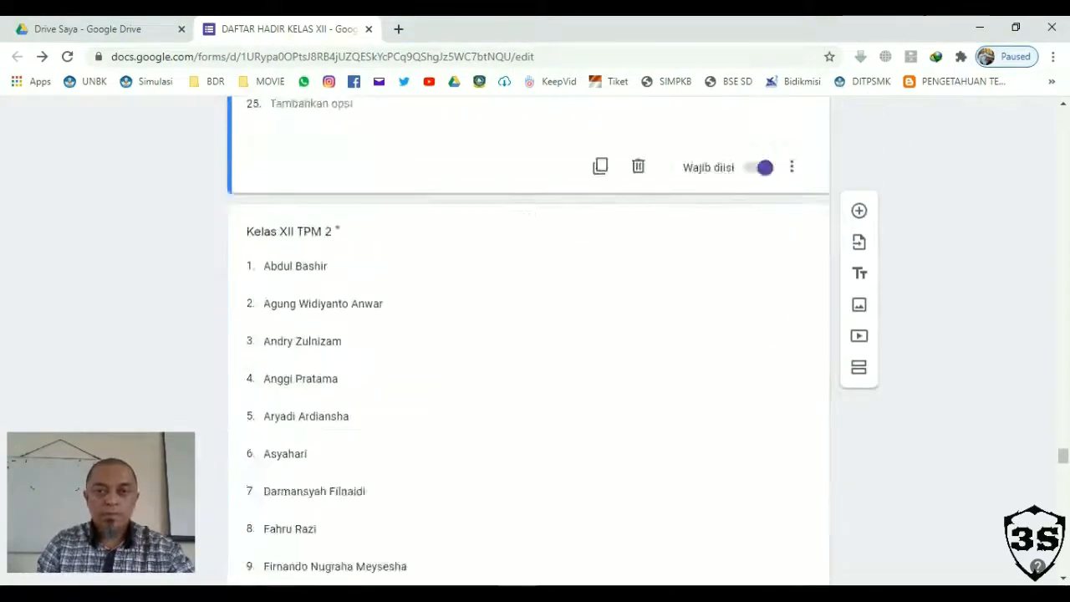
click(858, 367)
text(KELAS XII TPM 1)
click(288, 323)
drag(291, 335, 258, 335)
text(NAMA SISWA)
- Add a section titled KELAS XII TLAS before that class's question and rename the question to NAMA SISWA XII TLAS
scroll(535, 334, down, 3)
scroll(535, 335, down, 9)
click(861, 298)
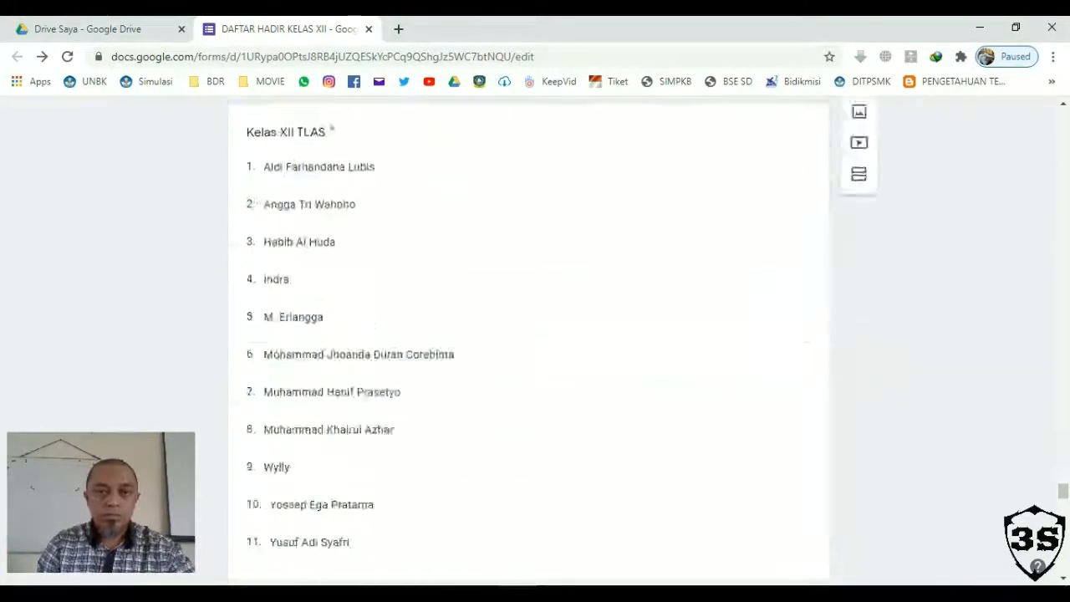
text(KELAS XII T LAS)
scroll(535, 334, down, 2)
double_click(274, 298)
text(NAMA SISWA)
click(367, 298)
- Add a section titled KELAS XII TKR before that class's question and rename the question to NAMA SISWA XII TKR
scroll(535, 335, down, 8)
click(858, 366)
text(KELAS XII TKR)
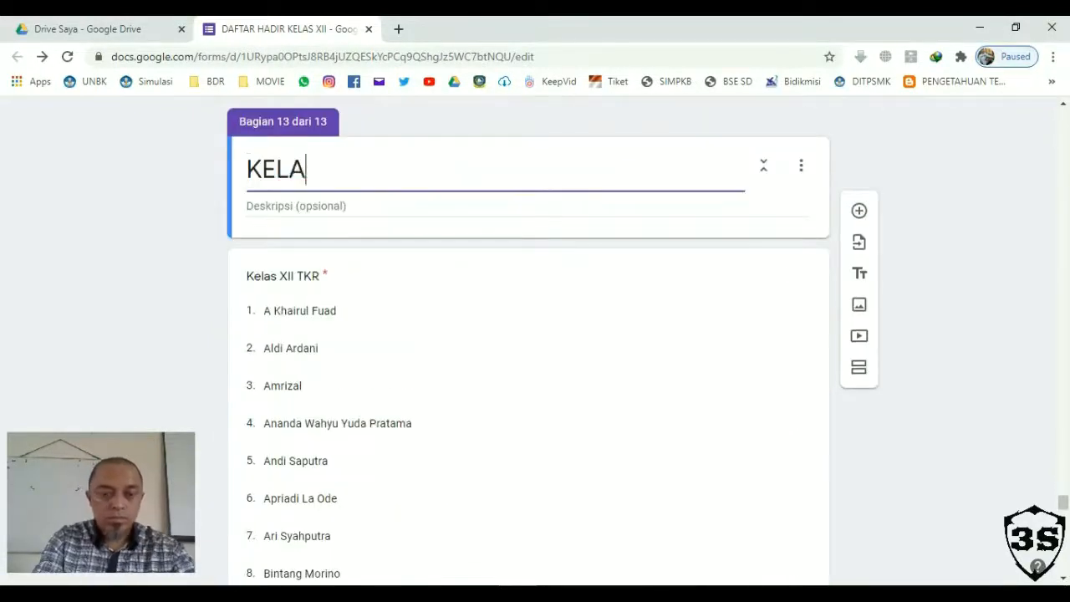
click(289, 282)
double_click(275, 288)
text(NAMA SISWA)
- Add a section titled KELAS XII TBSM before that class's question and rename the question to NAMA SISWA XII TBSM
scroll(535, 335, down, 8)
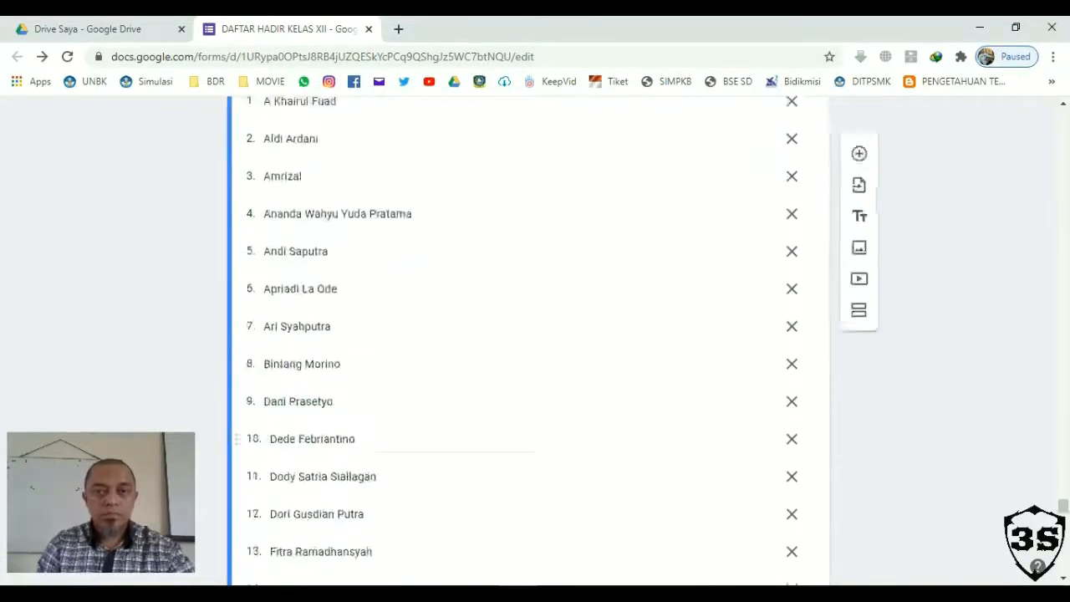
click(859, 365)
text(KELAS XII TBSM)
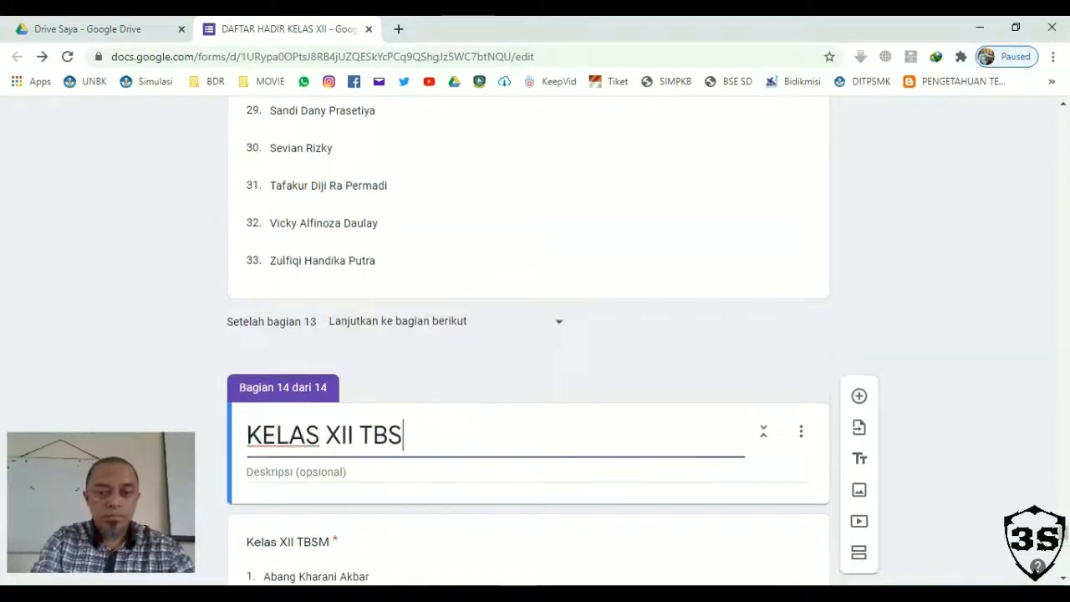
scroll(535, 334, down, 3)
double_click(275, 320)
text(NAMA SISWA)
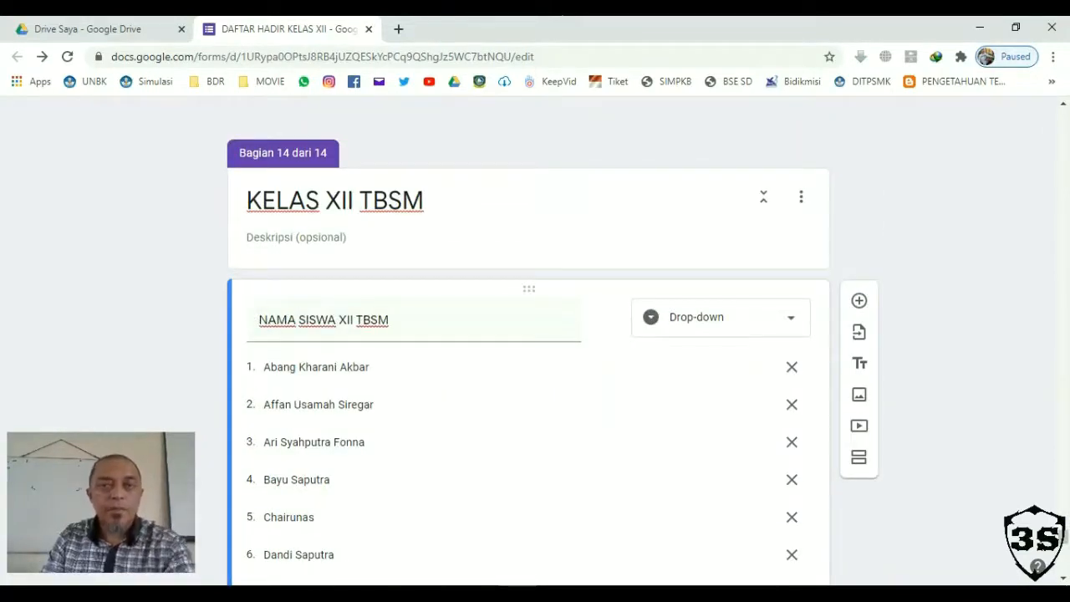
- Add a section titled KEHADIRAN at the end of the form and insert a new blank question in it
scroll(535, 335, down, 10)
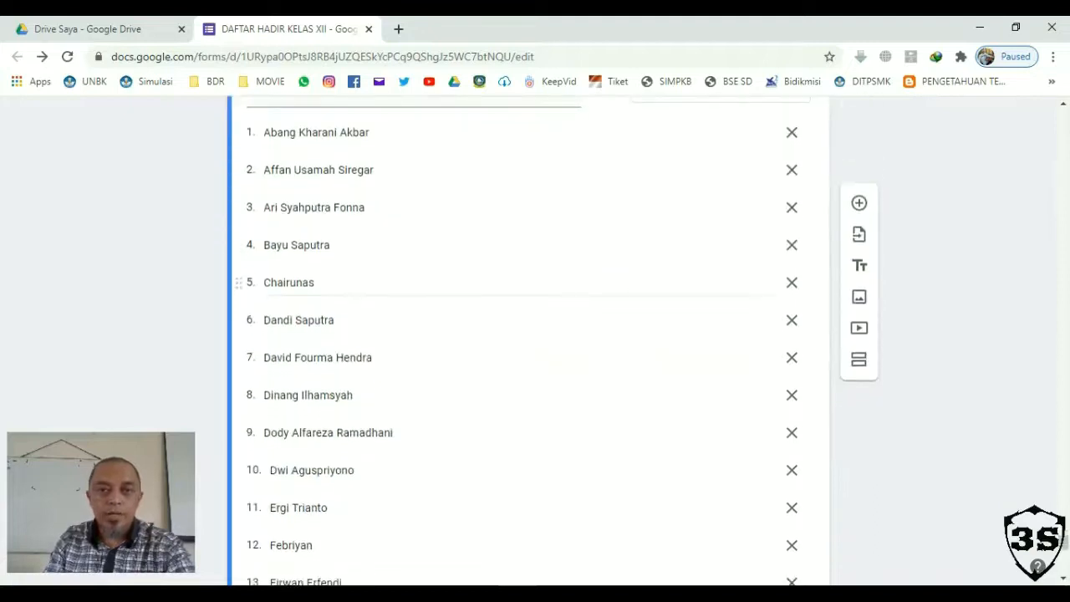
scroll(792, 370, down, 1)
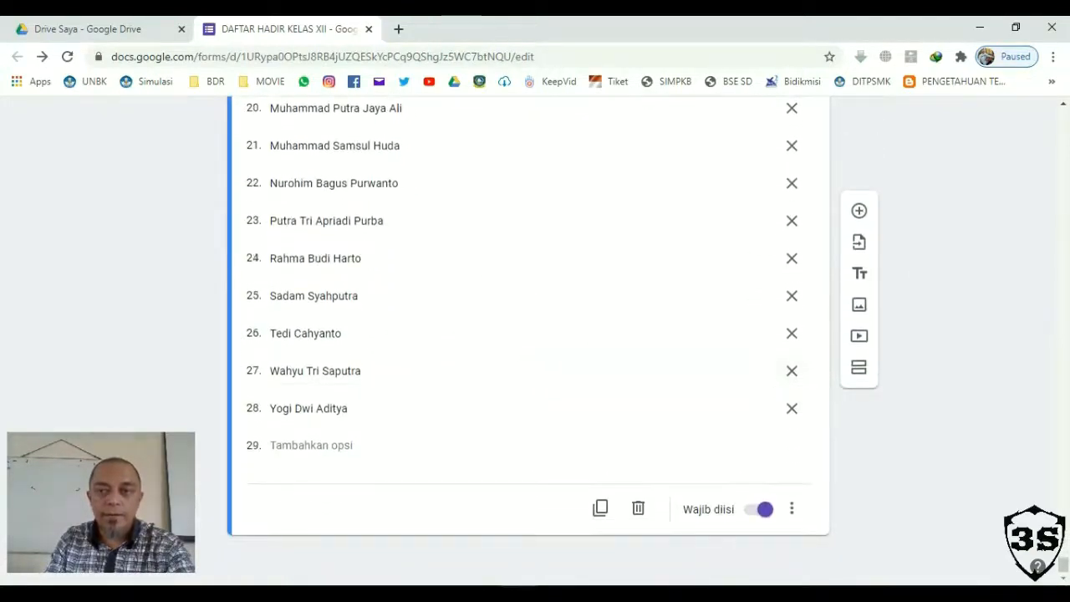
click(859, 367)
text(KEHADIRAN)
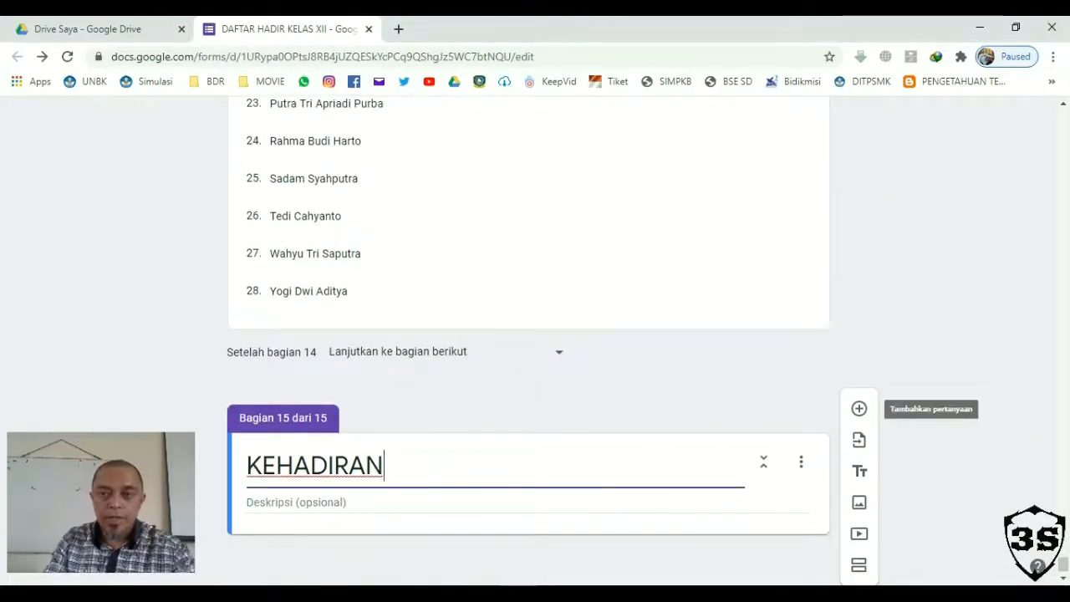
click(858, 408)
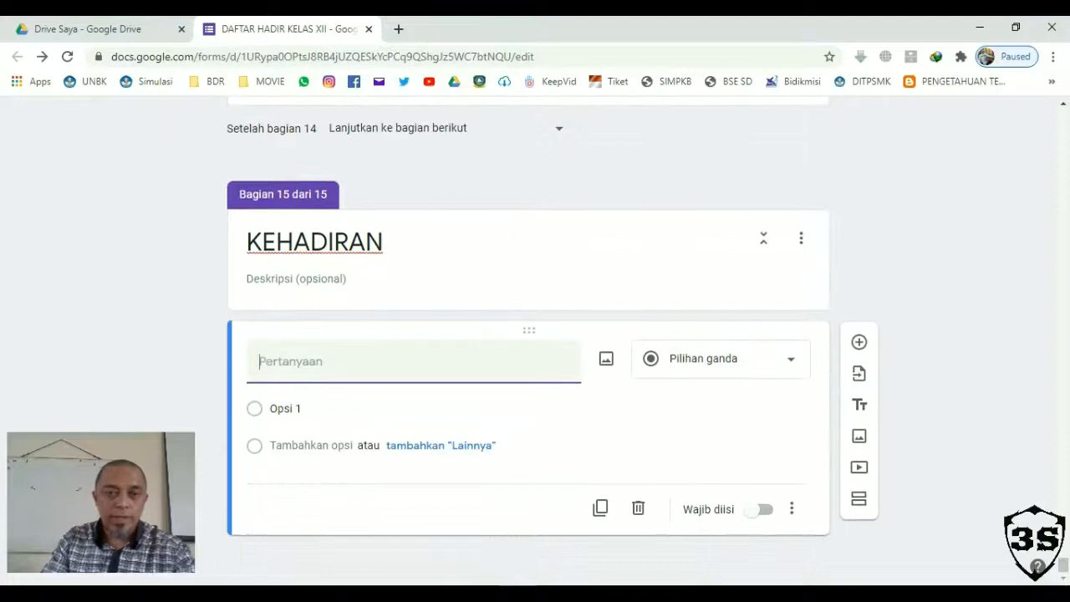
text(20 JULI 202)
key(BackSpace)
key(BackSpace)
key(BackSpace)
key(BackSpace)
key(BackSpace)
key(BackSpace)
key(BackSpace)
key(BackSpace)
key(BackSpace)
key(BackSpace)
key(BackSpace)
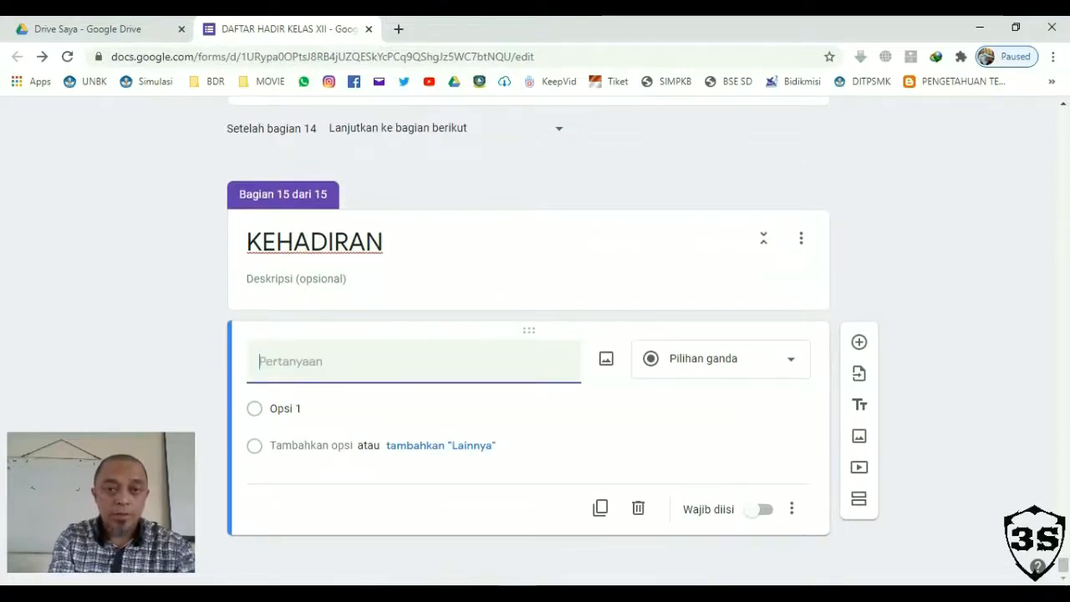
text(SISIM REM)
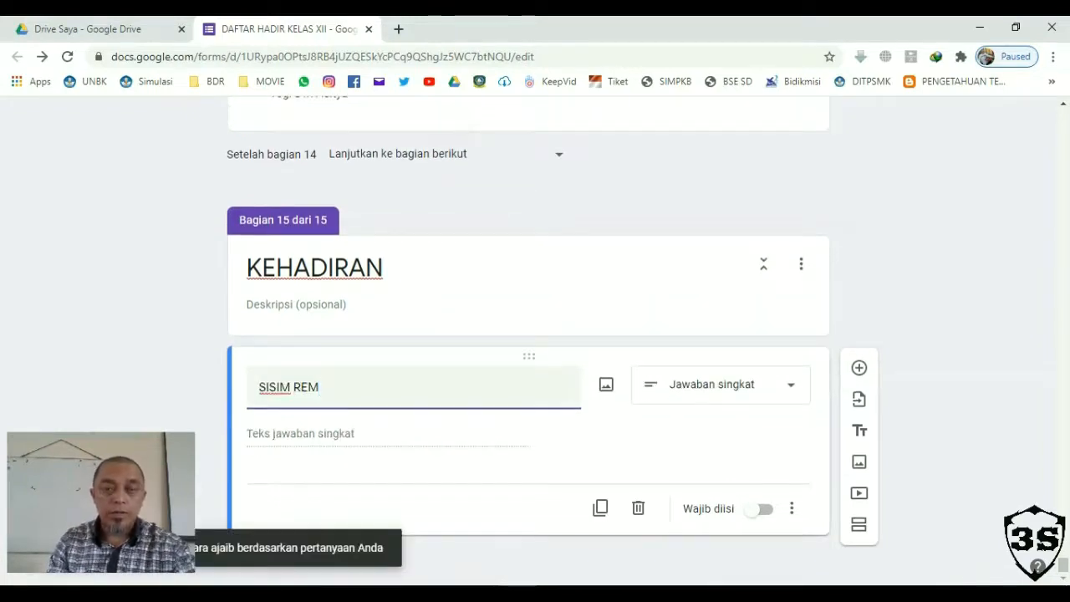
key(shift+Left)
key(shift+Left)
key(shift+Left)
key(shift+Left)
key(shift+Left)
key(shift+Left)
key(shift+Left)
key(shift+Left)
key(shift+Left)
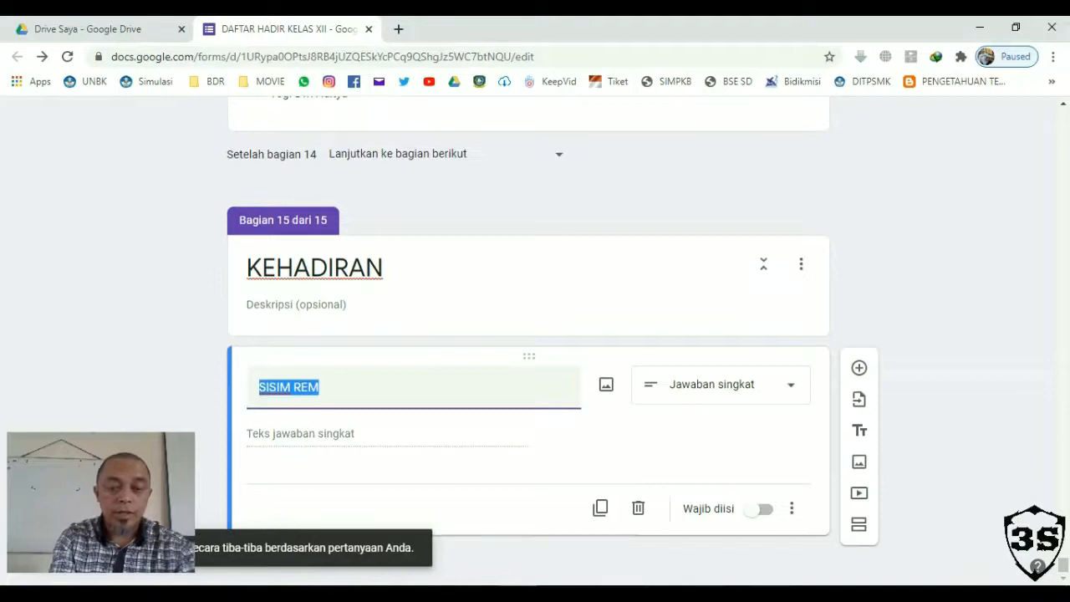
- Title the KEHADIRAN question PERTEMUAN 1, make it multiple choice with the single option HADIR, and mark it as required
text(PERTEMUA)
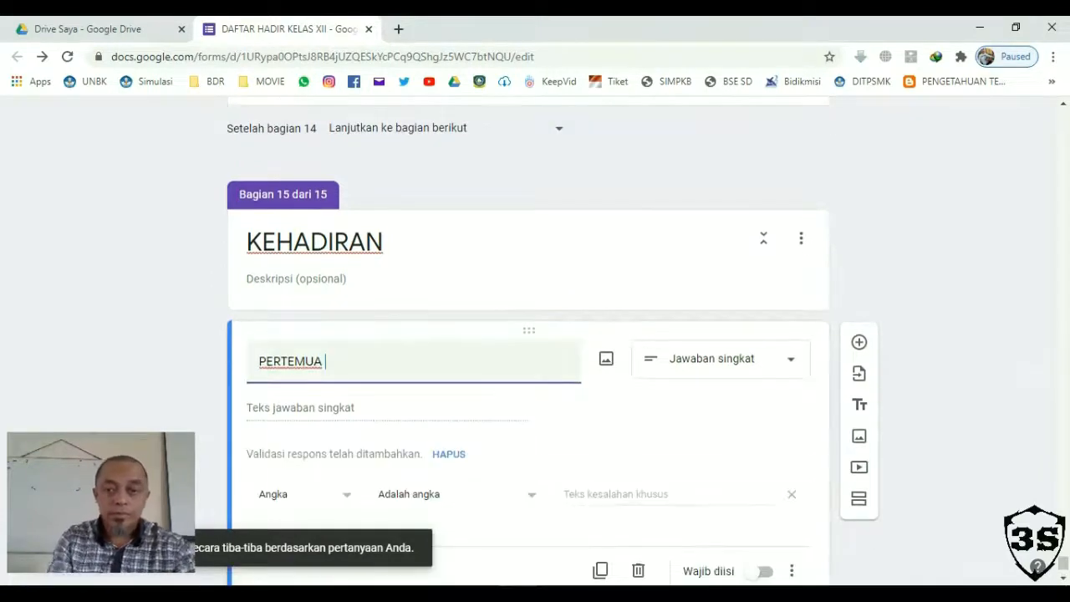
text(N 1)
key(Return)
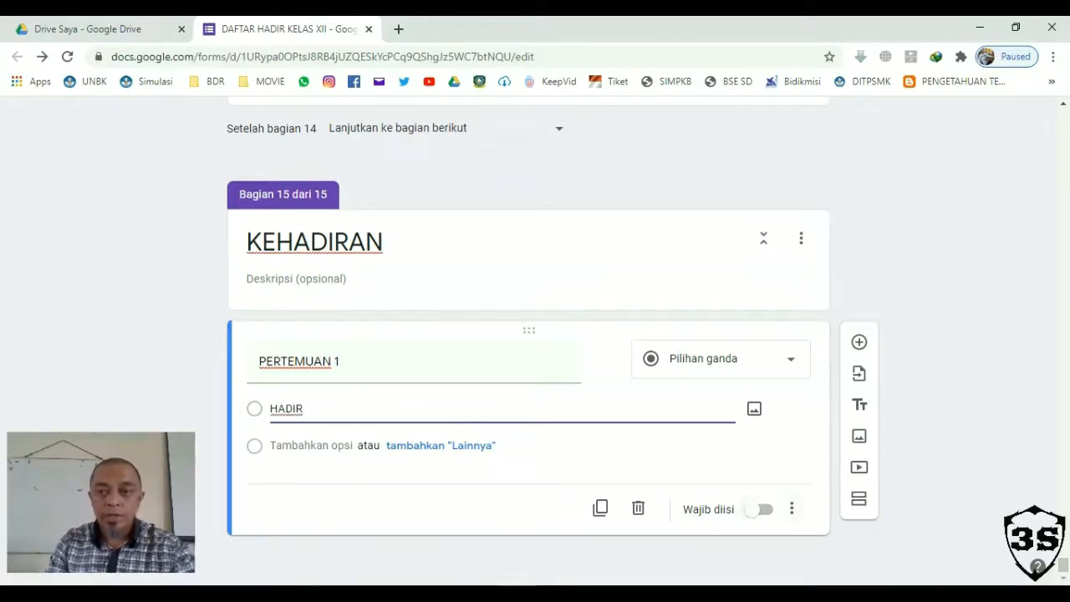
click(759, 509)
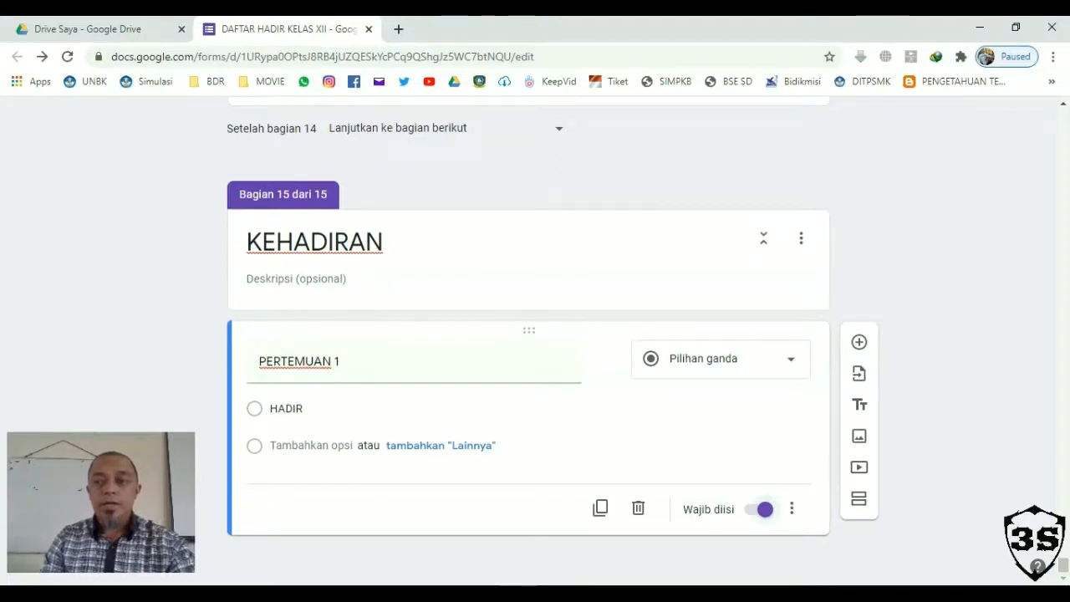
- Enable opening a section based on the answer (Buka bagian berdasarkan jawaban) for the KELAS drop-down question
scroll(528, 334, up, 10)
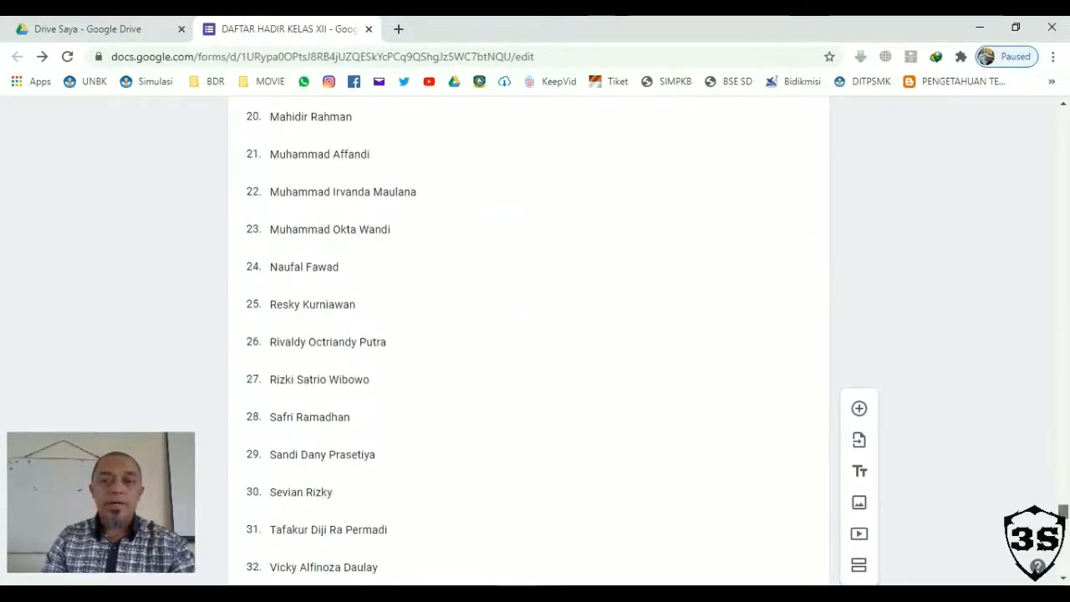
drag(1064, 512, 1063, 120)
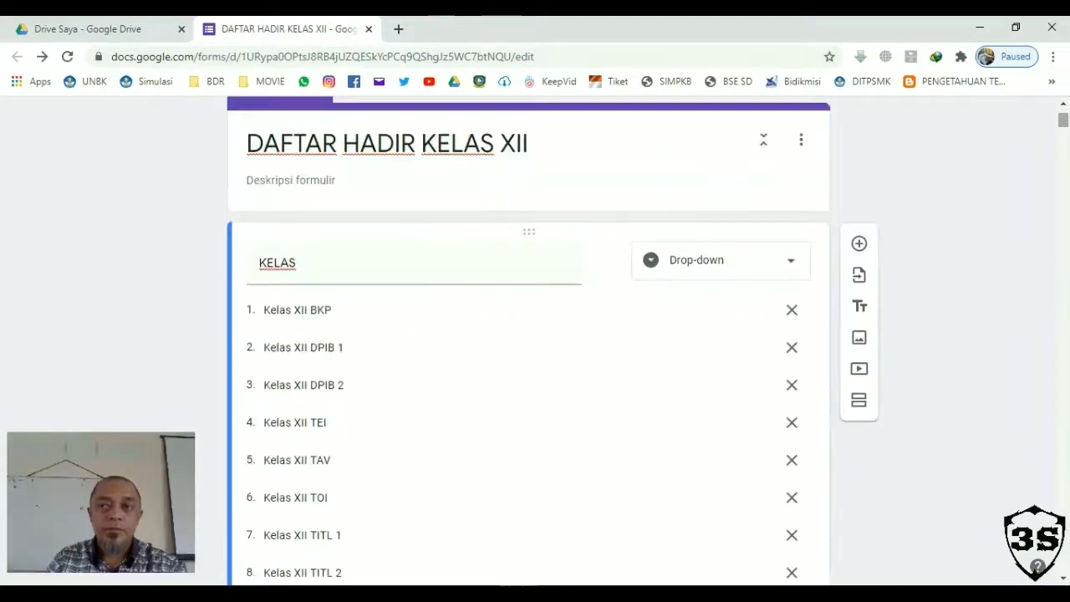
scroll(528, 334, down, 4)
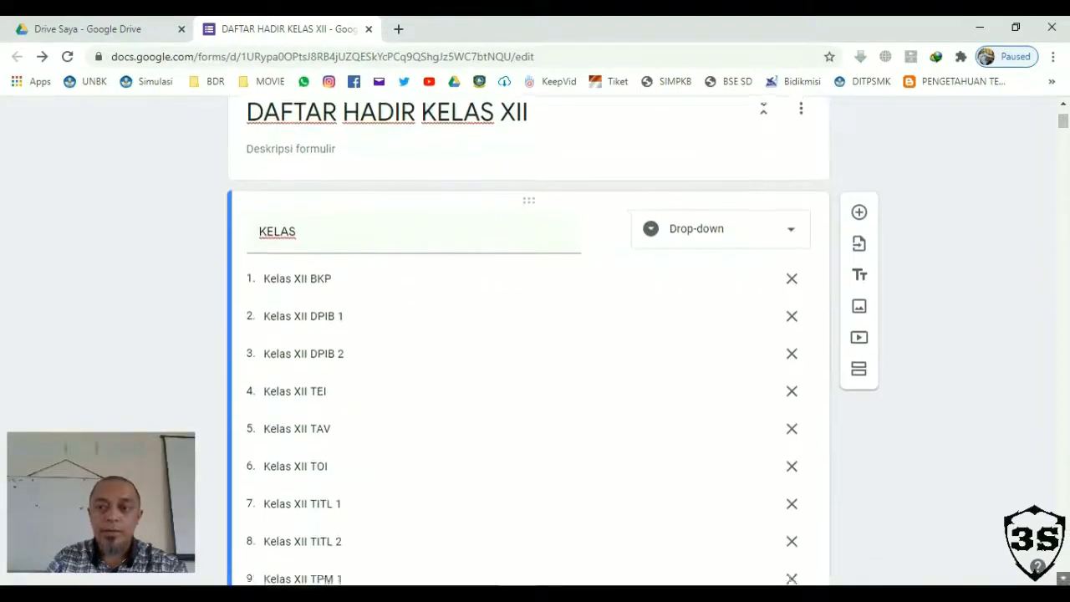
scroll(528, 335, down, 1)
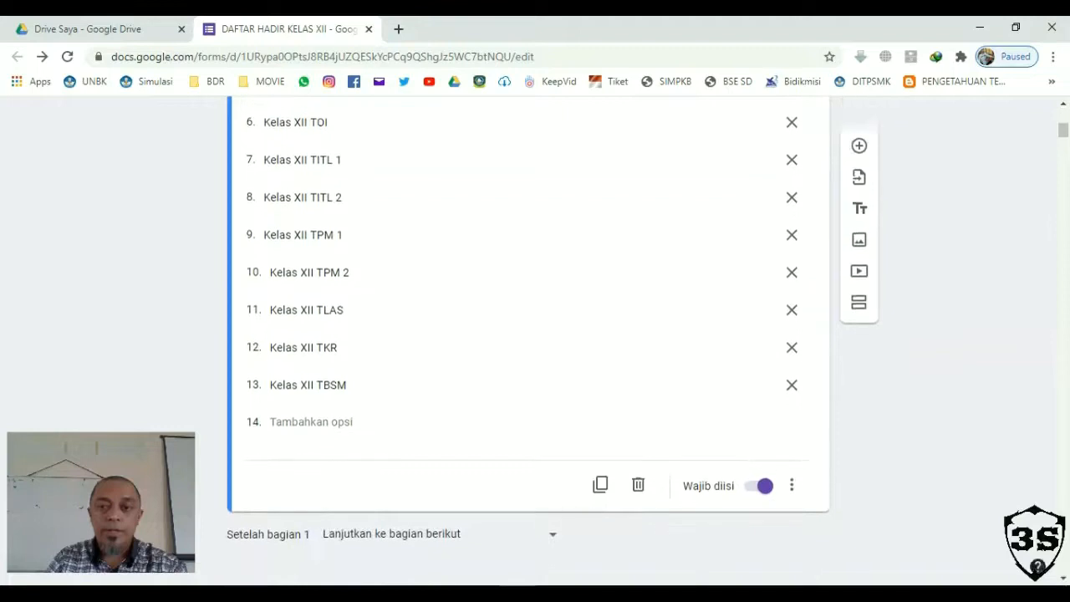
click(792, 485)
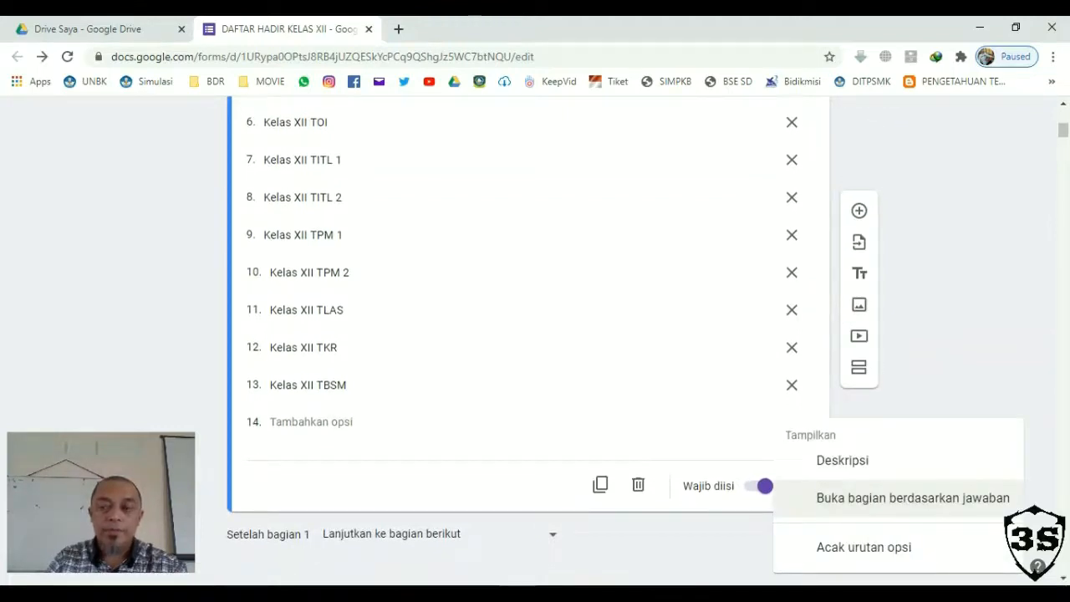
click(913, 497)
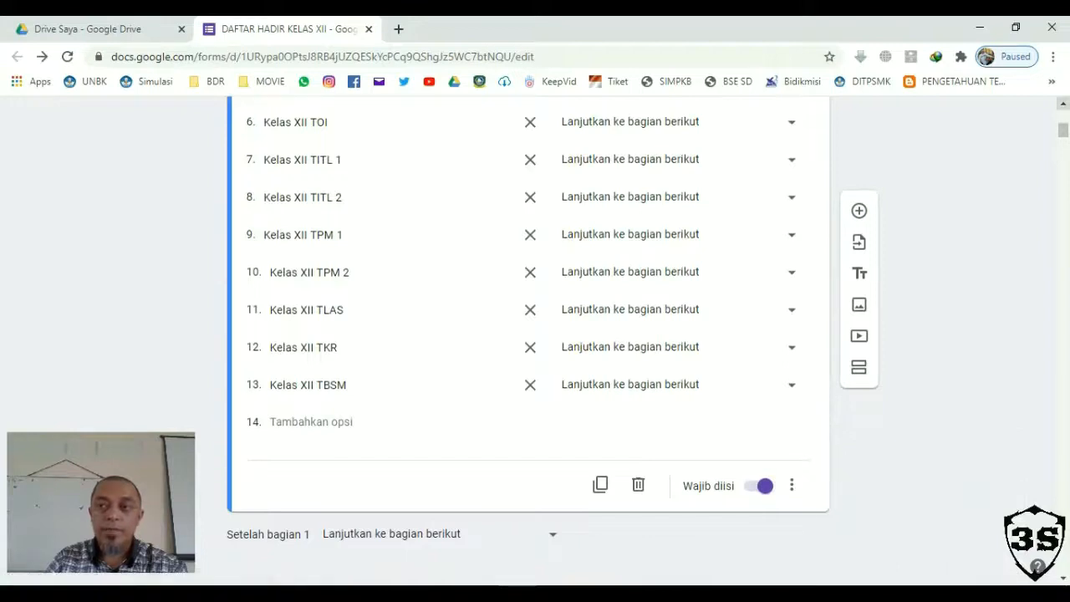
- Route the KELAS options Kelas XII BKP, Kelas XII DPIB 1 and Kelas XII DPIB 2 to sections 2, 3 and 4 respectively
scroll(529, 334, up, 2)
scroll(376, 221, up, 1)
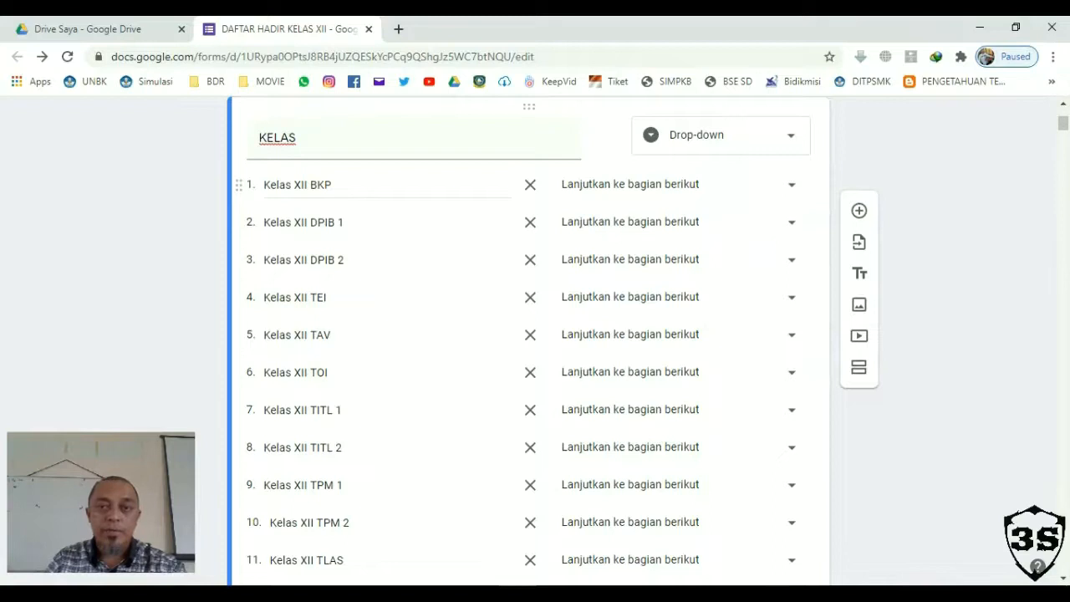
click(792, 185)
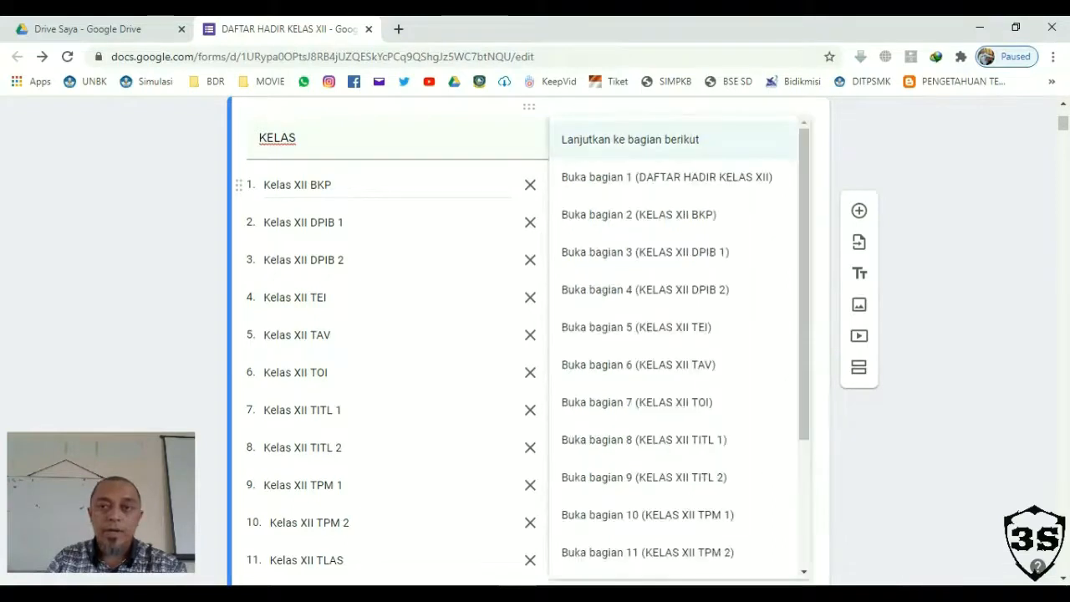
click(638, 215)
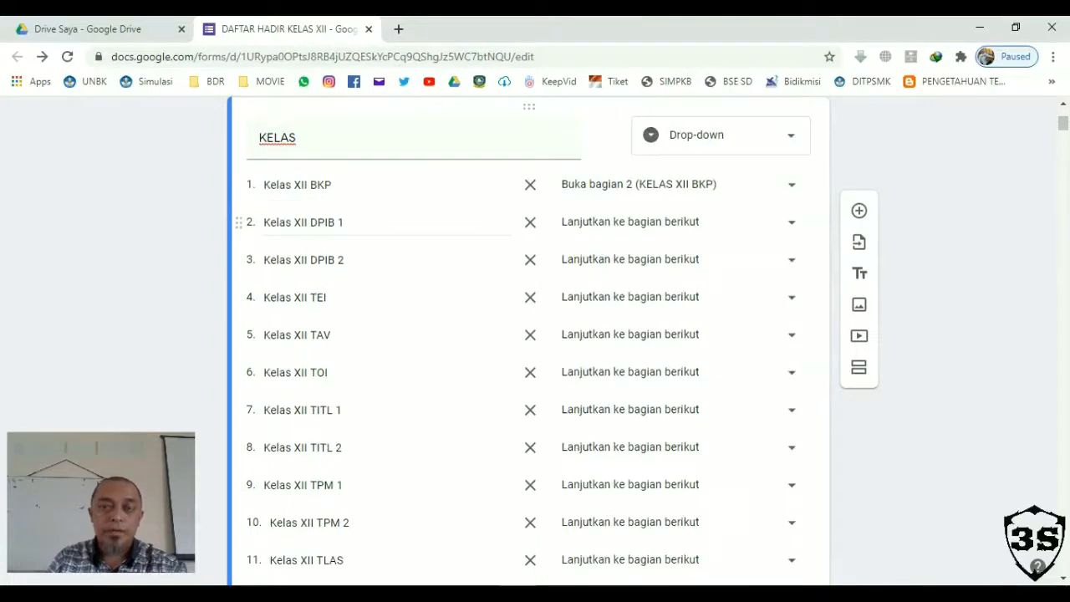
click(316, 222)
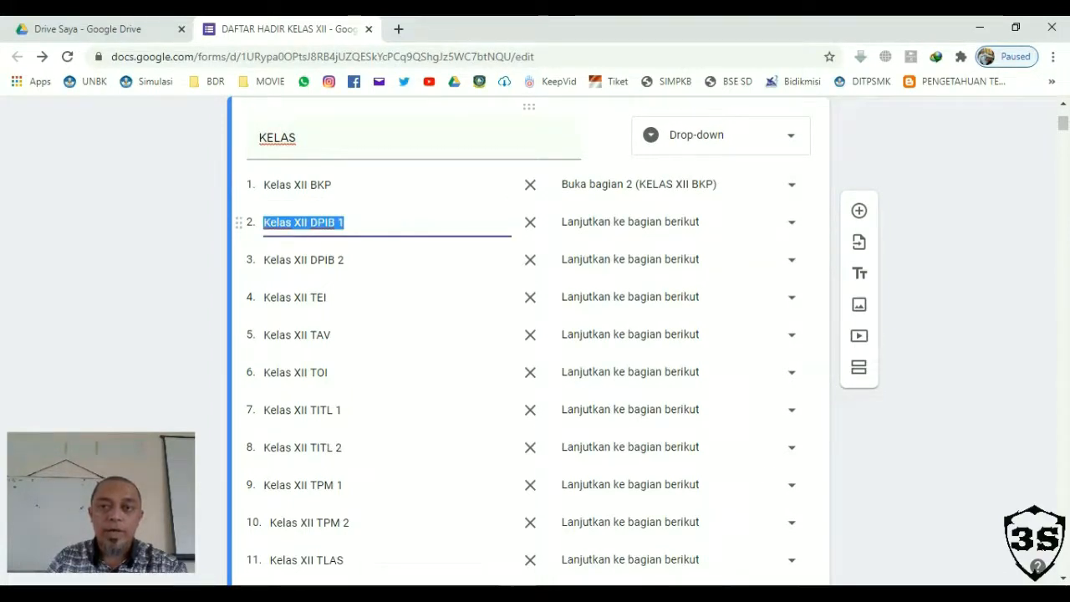
click(677, 222)
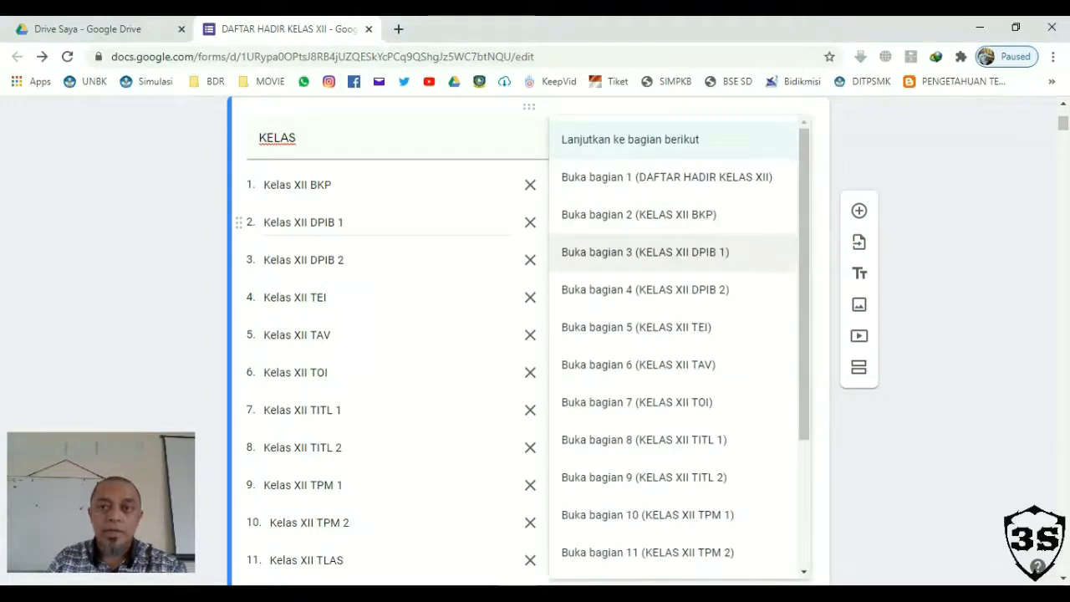
click(644, 252)
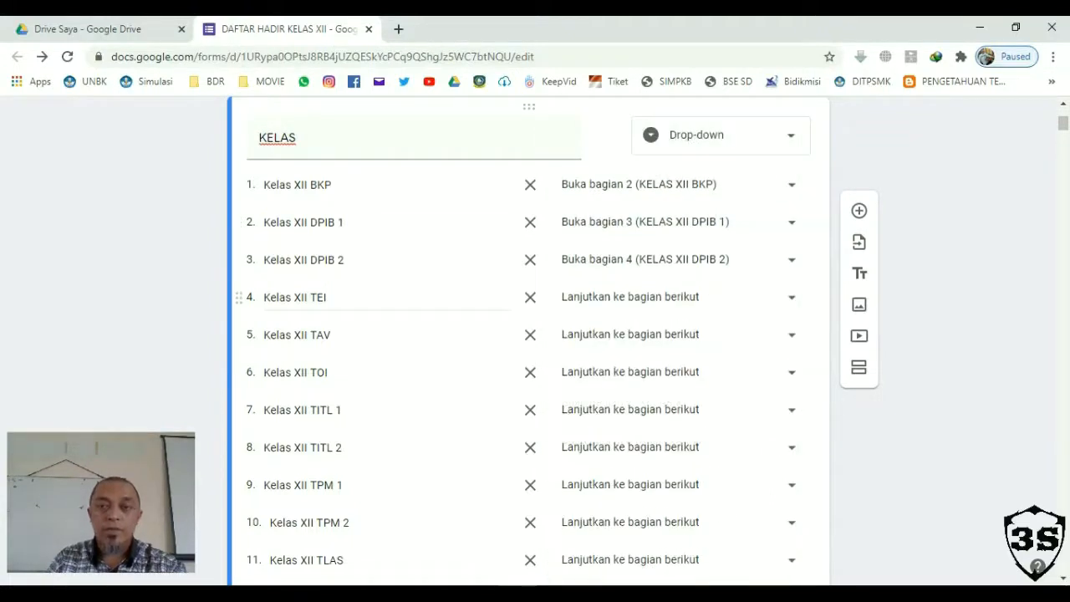
- Route the options Kelas XII TEI, Kelas XII TAV and Kelas XII TOI to sections 5, 6 and 7 respectively
click(636, 297)
click(632, 326)
click(636, 334)
click(632, 365)
click(635, 372)
click(637, 402)
- Route the options Kelas XII TITL 1, Kelas XII TITL 2 and Kelas XII TPM 1 to sections 8, 9 and 10 respectively
click(635, 410)
click(644, 440)
click(636, 447)
click(644, 478)
click(635, 485)
click(648, 515)
- Route the options Kelas XII TPM 2, TLAS, TKR and TBSM to sections 11, 12, 13 and 14 respectively
scroll(647, 515, down, 3)
click(635, 288)
click(644, 553)
click(635, 325)
click(643, 402)
click(636, 362)
scroll(669, 376, down, 3)
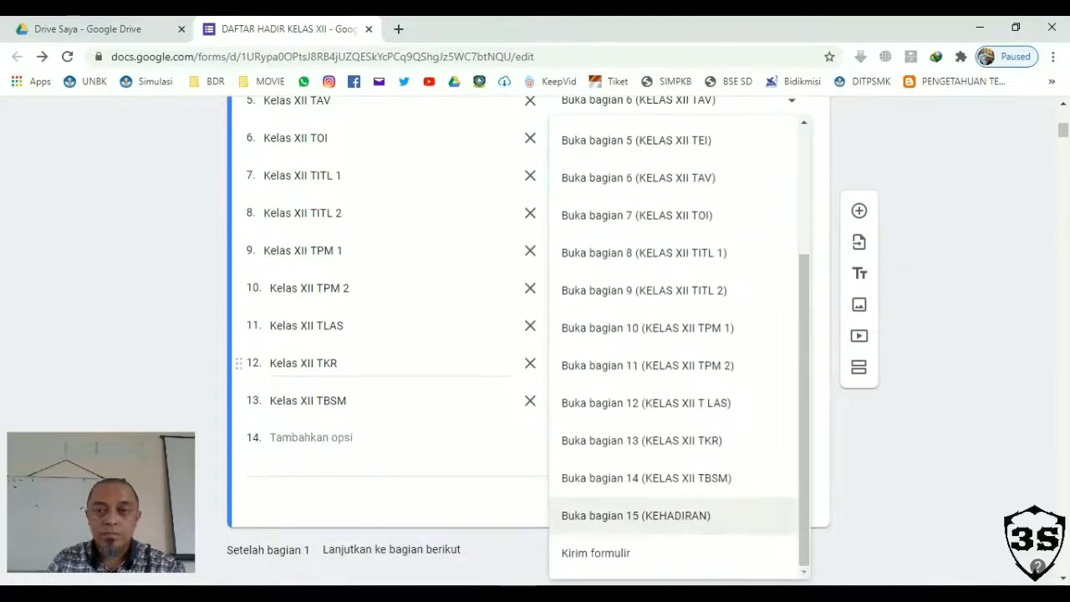
click(644, 439)
click(635, 400)
scroll(677, 351, down, 3)
click(645, 476)
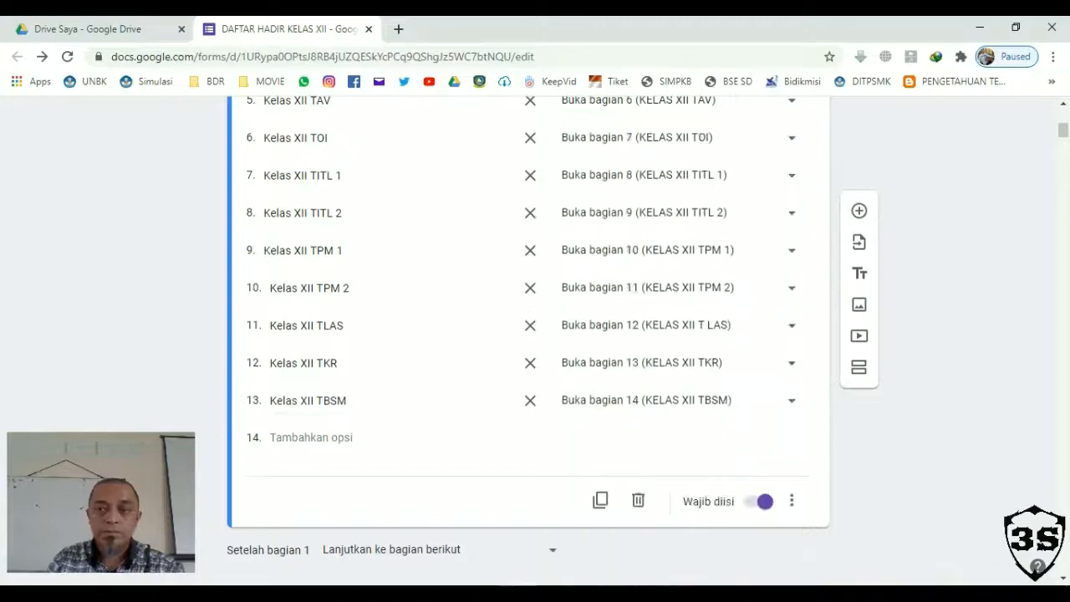
- Preview the form, choose Kelas XII TOI as the class and check the student name list in its section
scroll(534, 334, up, 6)
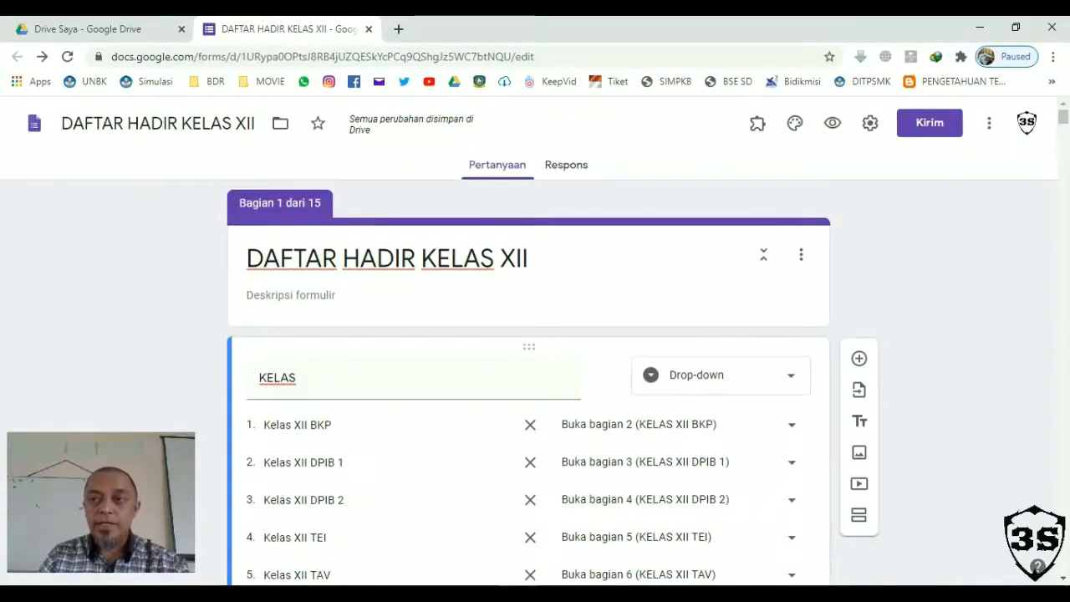
scroll(535, 376, down, 5)
scroll(535, 377, up, 5)
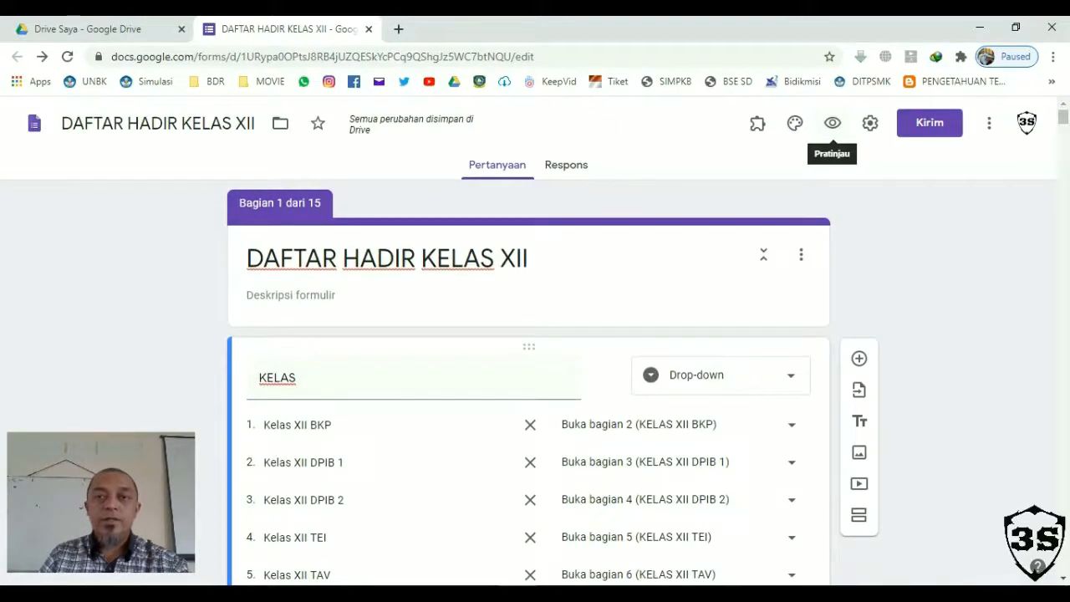
click(832, 123)
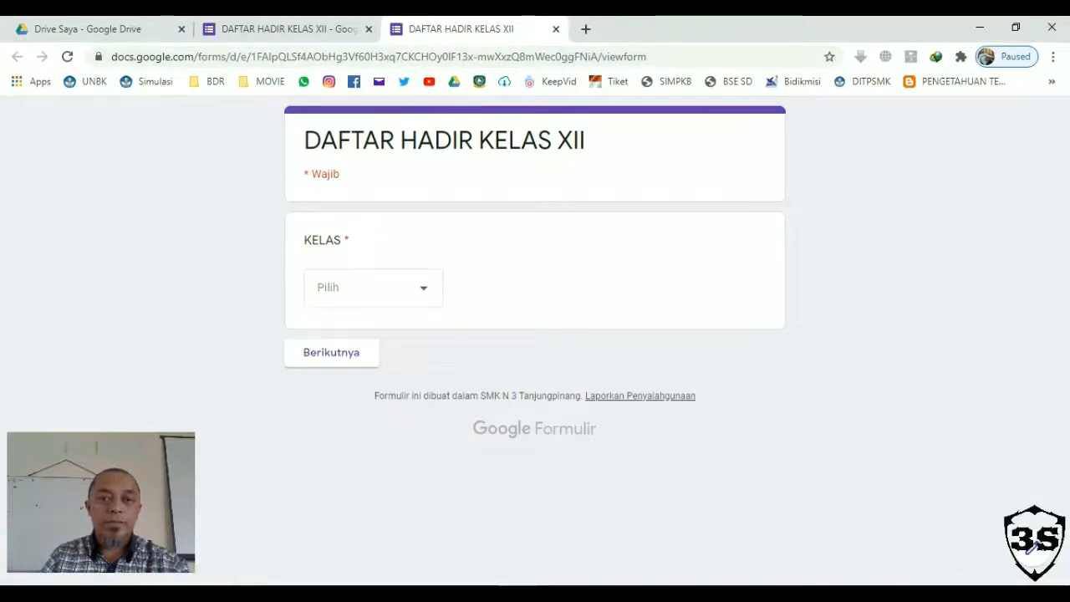
click(423, 288)
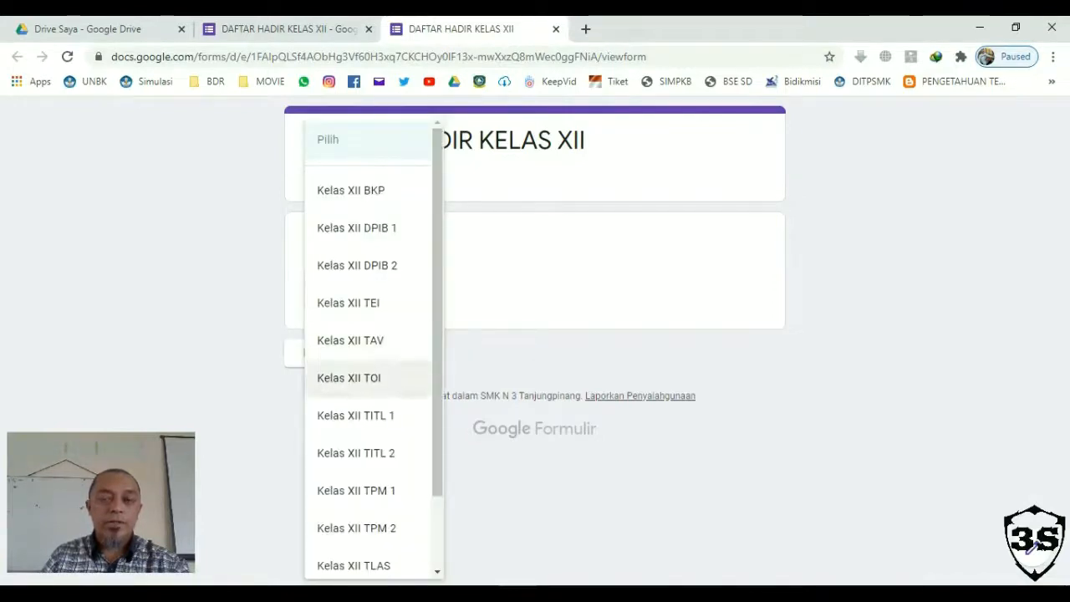
click(350, 379)
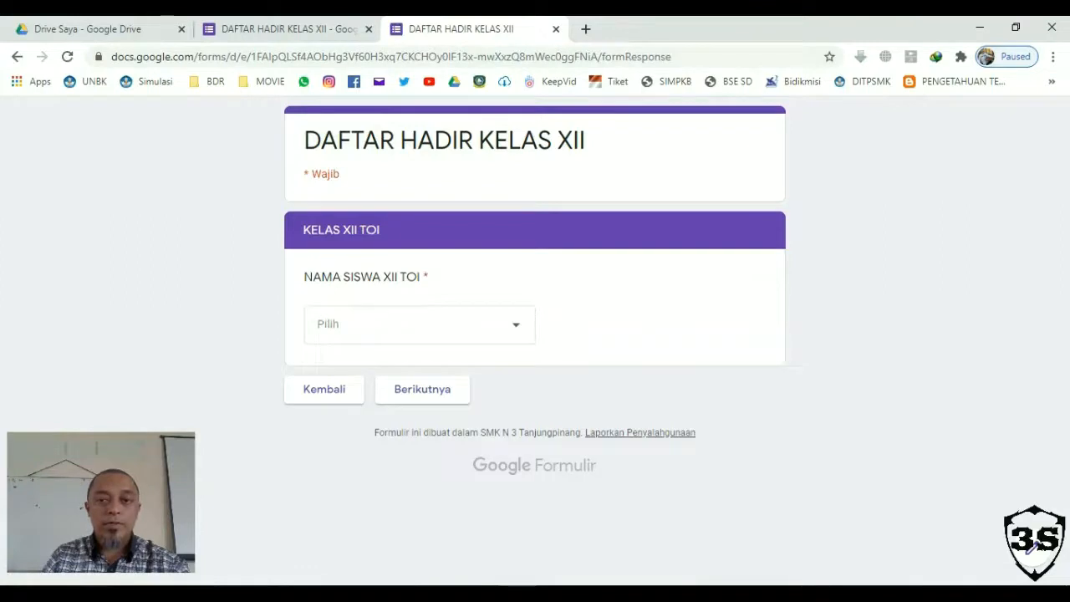
click(420, 324)
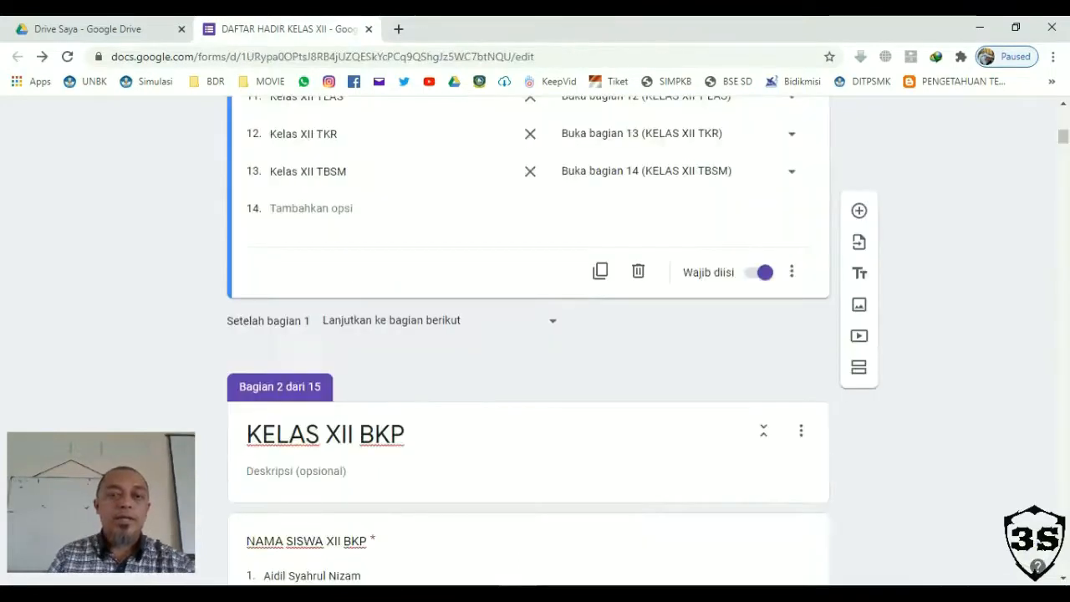
- Set section 2 (KELAS XII BKP) to continue to section 15 (KEHADIRAN) when completed
scroll(528, 376, down, 2)
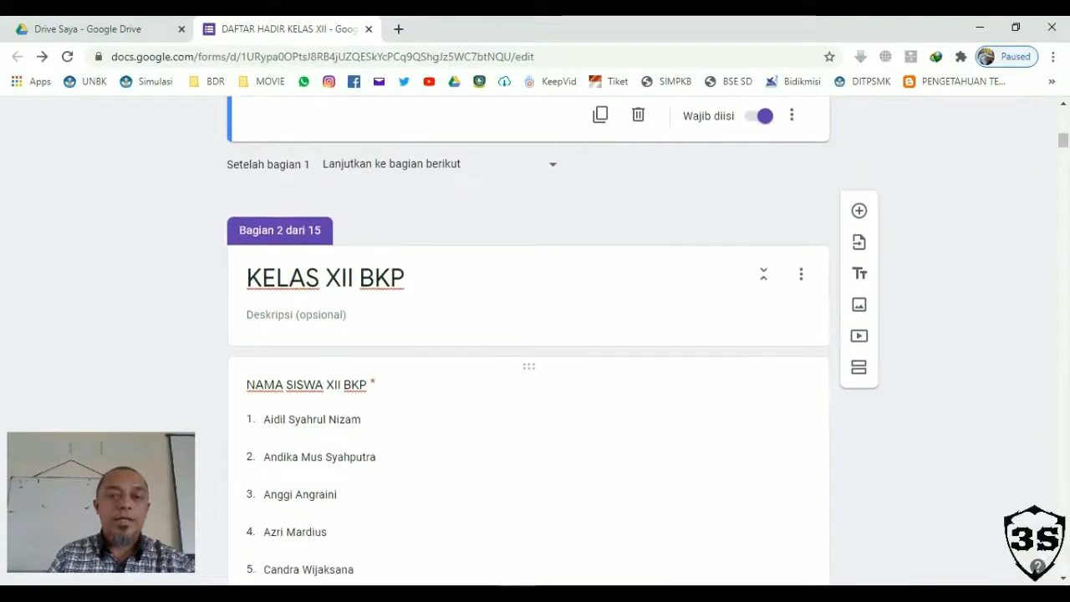
scroll(528, 376, down, 2)
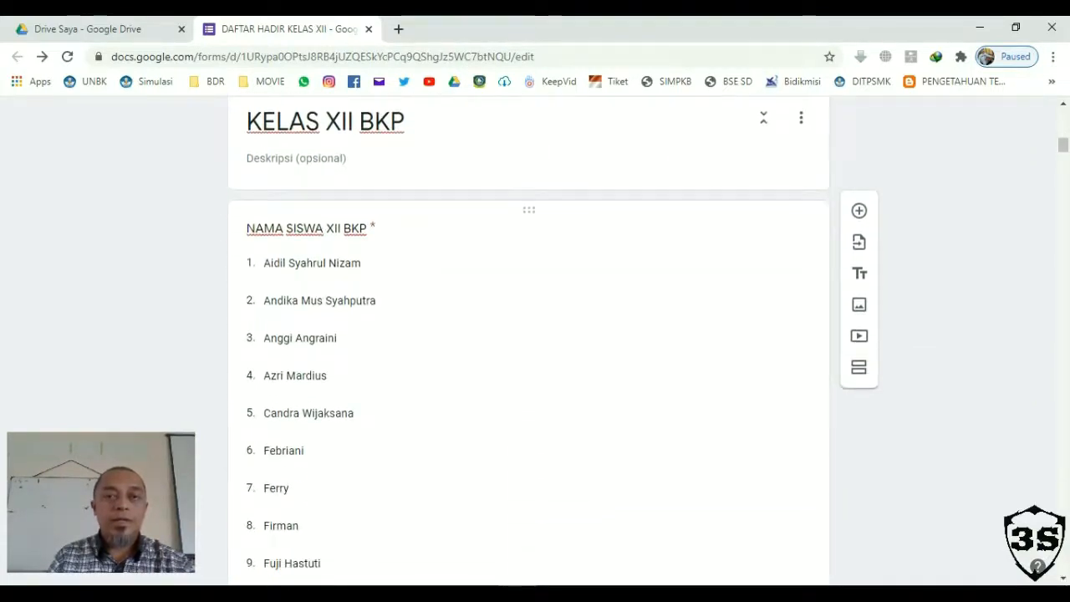
scroll(528, 376, up, 2)
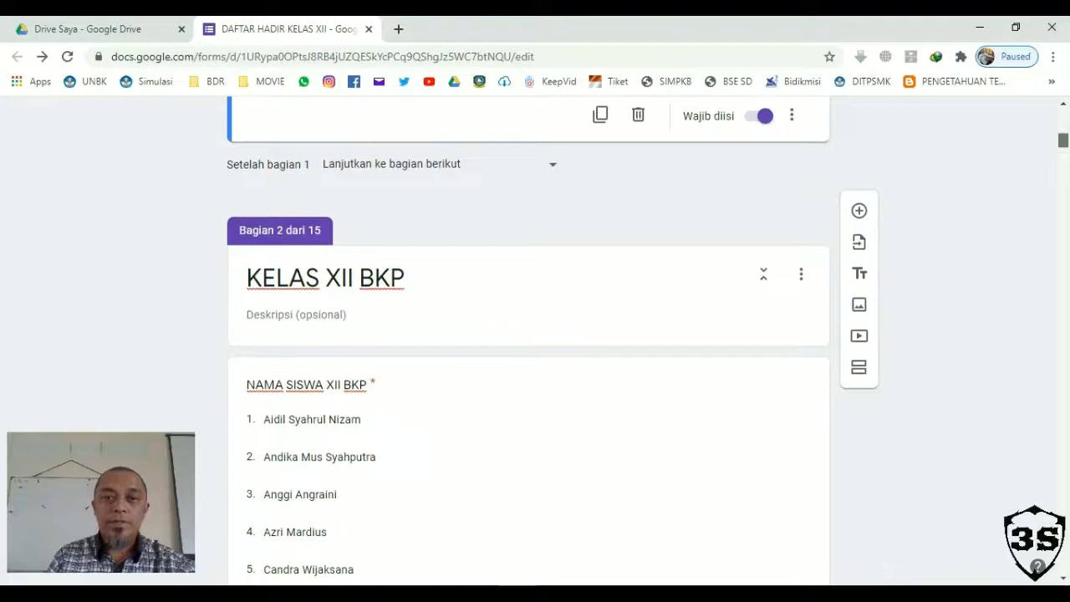
scroll(528, 334, down, 7)
scroll(528, 334, down, 2)
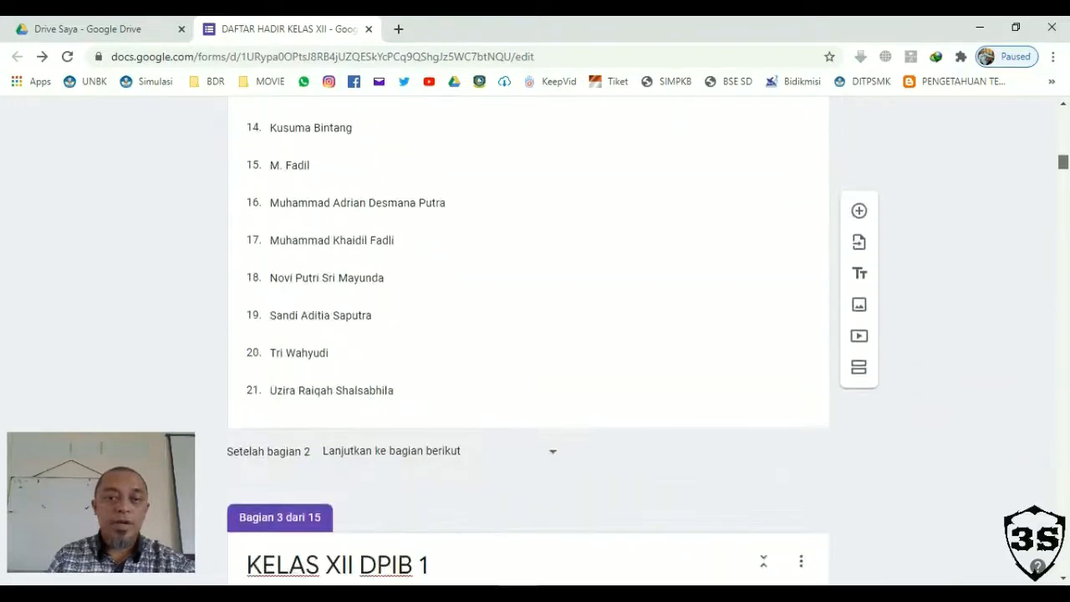
scroll(528, 335, down, 2)
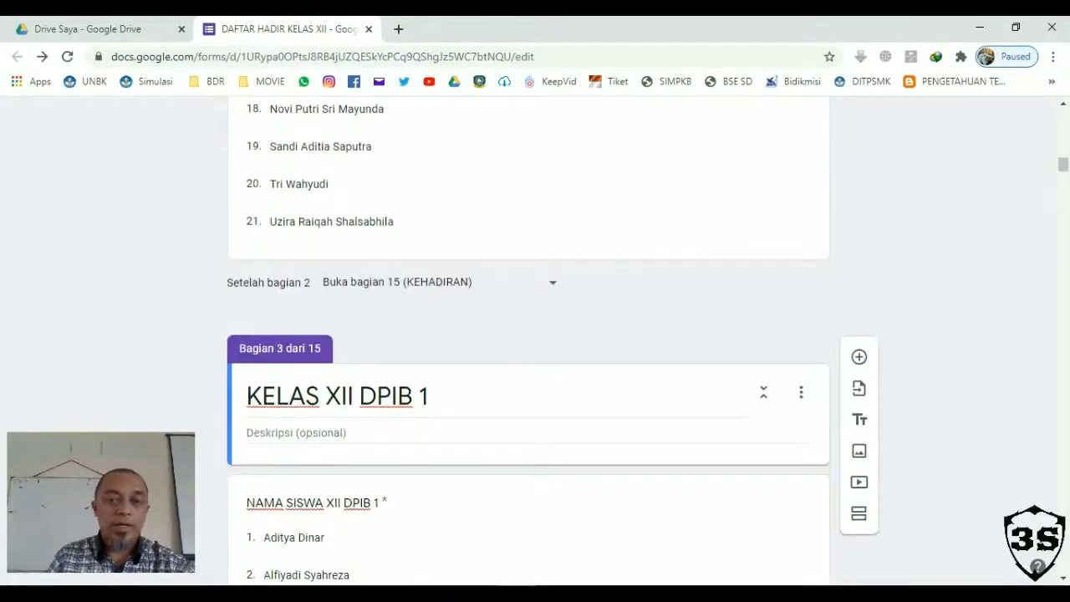
- Set sections 3 (KELAS XII DPIB 1) and 4 (KELAS XII DPIB 2) to continue to section 15 (KEHADIRAN)
scroll(528, 334, down, 14)
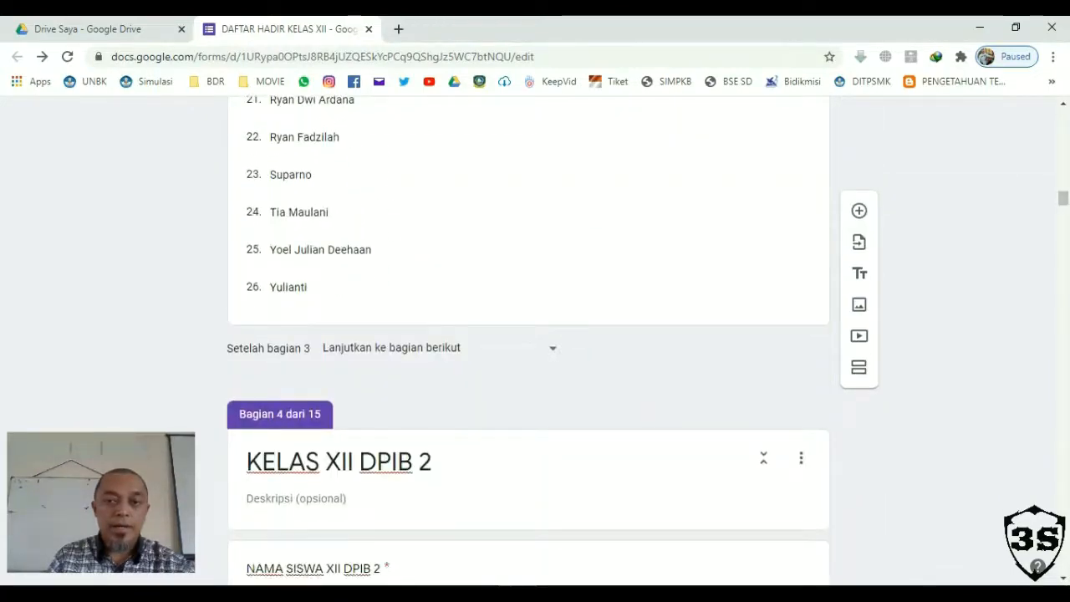
click(518, 348)
scroll(510, 502, down, 3)
click(510, 515)
scroll(510, 501, down, 14)
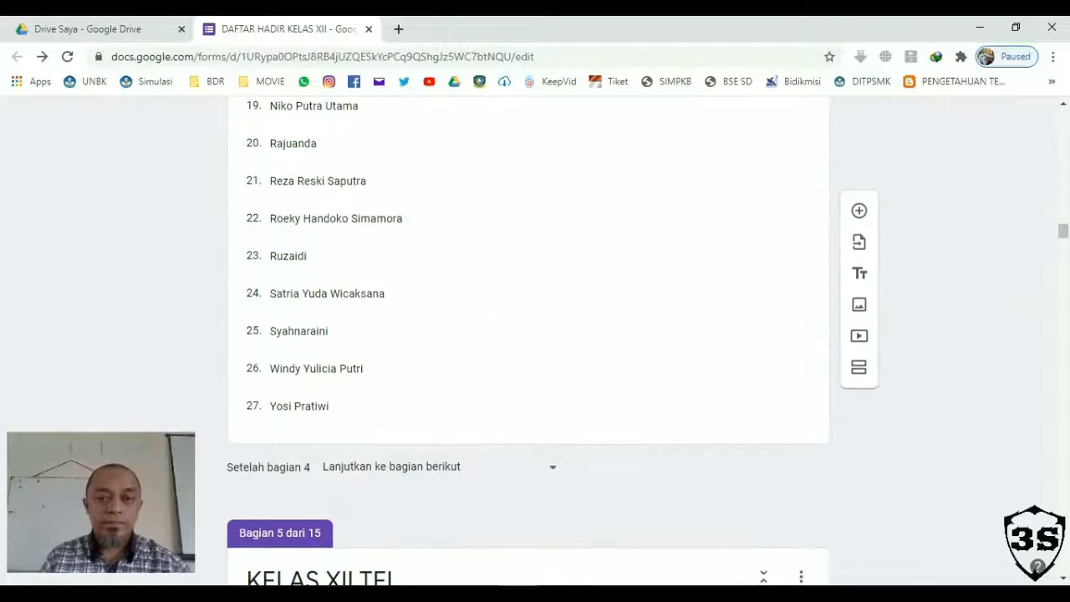
click(510, 466)
scroll(510, 501, down, 3)
click(509, 515)
- Set sections 5 (KELAS XII TEI) and 6 (KELAS XII TAV) to continue to section 15 (KEHADIRAN)
scroll(510, 502, down, 14)
click(510, 360)
scroll(510, 502, down, 3)
click(510, 515)
scroll(510, 502, down, 14)
click(510, 260)
scroll(510, 376, down, 3)
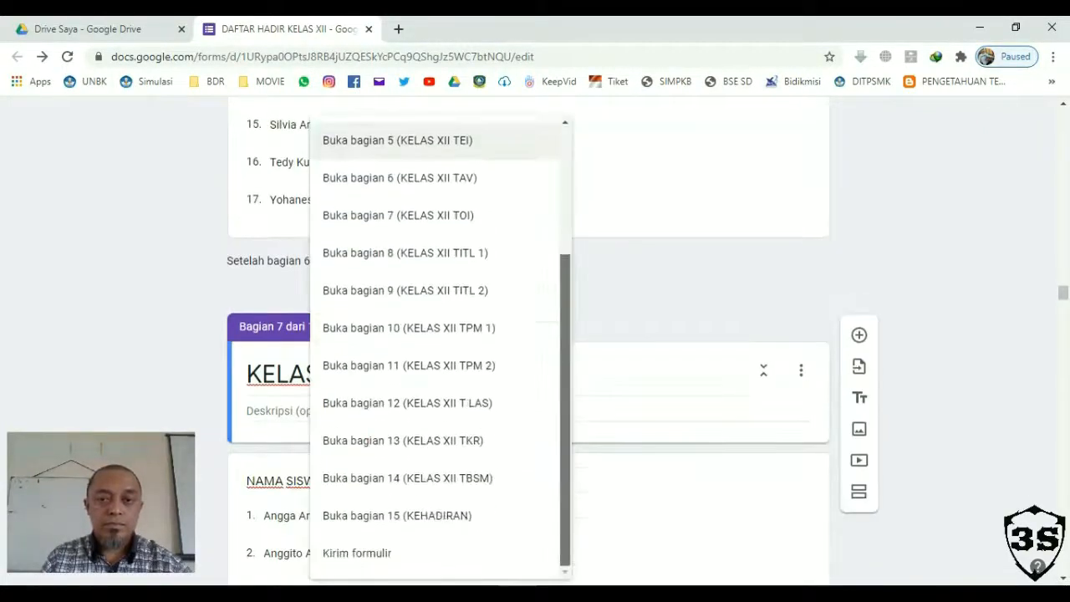
click(510, 515)
- Set sections 7 (KELAS XII TOI) and 8 (KELAS XII TITL 1) to continue to section 15 (KEHADIRAN)
scroll(509, 376, down, 14)
click(510, 387)
scroll(510, 377, down, 3)
click(510, 515)
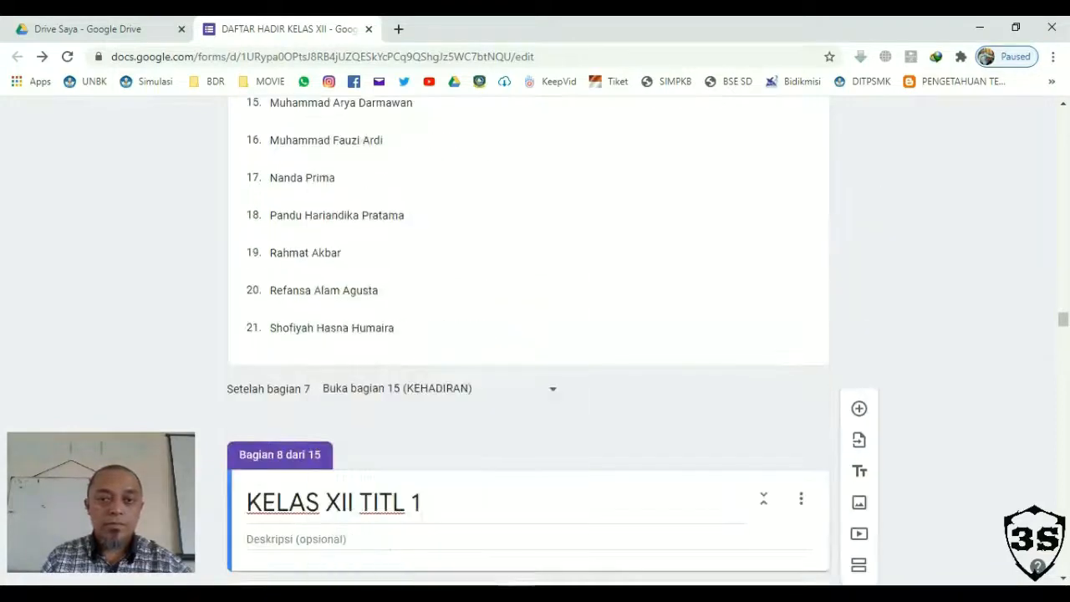
scroll(509, 502, down, 15)
click(510, 238)
scroll(510, 376, down, 3)
click(510, 515)
- Set sections 9 (KELAS XII TITL 2) and 10 (KELAS XII TPM 1) to continue to section 15 (KEHADIRAN)
scroll(509, 501, down, 15)
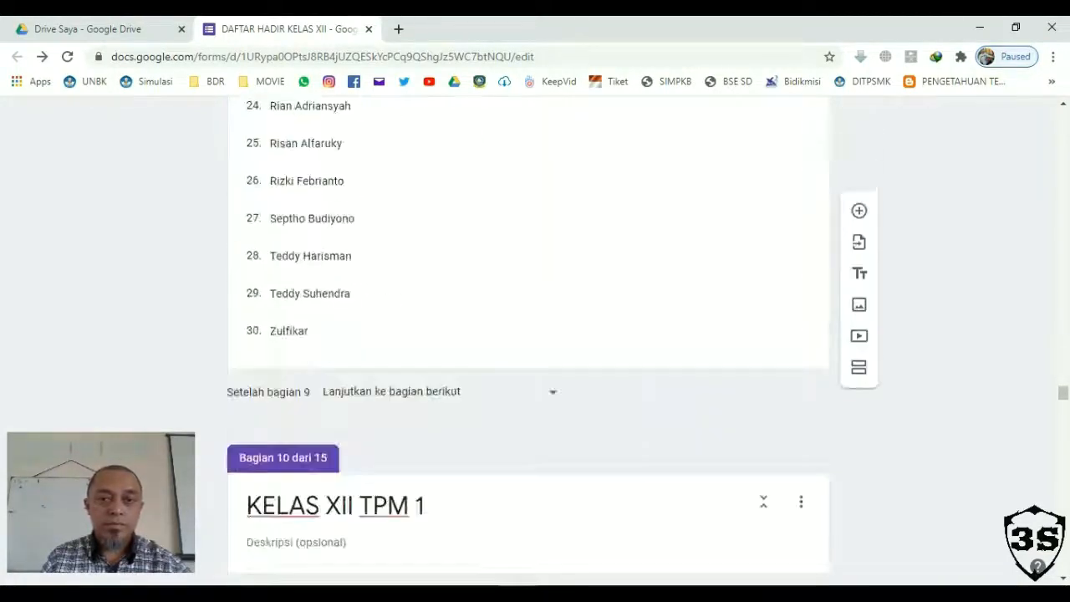
click(509, 391)
scroll(510, 381, down, 3)
click(510, 515)
scroll(510, 502, down, 18)
scroll(510, 334, up, 2)
click(510, 241)
scroll(510, 376, down, 3)
click(510, 515)
- Set sections 11 (KELAS XII TPM 2) and 12 (KELAS XII T LAS) to continue to section 15 (KEHADIRAN)
scroll(510, 502, down, 15)
click(510, 209)
scroll(510, 376, down, 3)
click(510, 515)
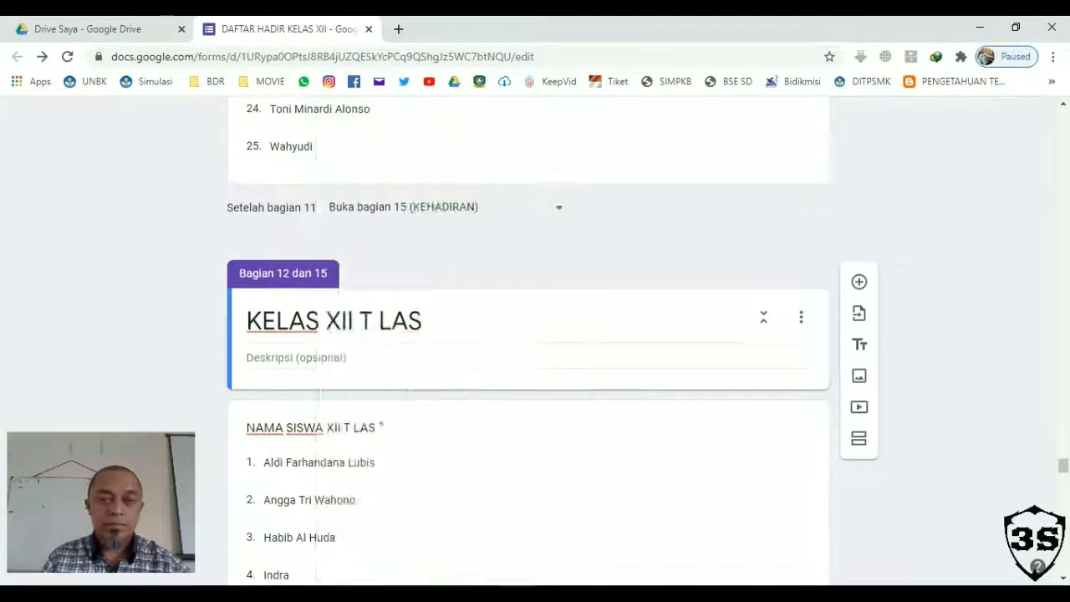
scroll(510, 376, down, 15)
click(509, 507)
scroll(510, 376, down, 3)
click(510, 515)
- Set sections 13 (KELAS XII TKR) and 14 (KELAS XII TBSM) to continue to section 15 (KEHADIRAN)
scroll(510, 376, down, 15)
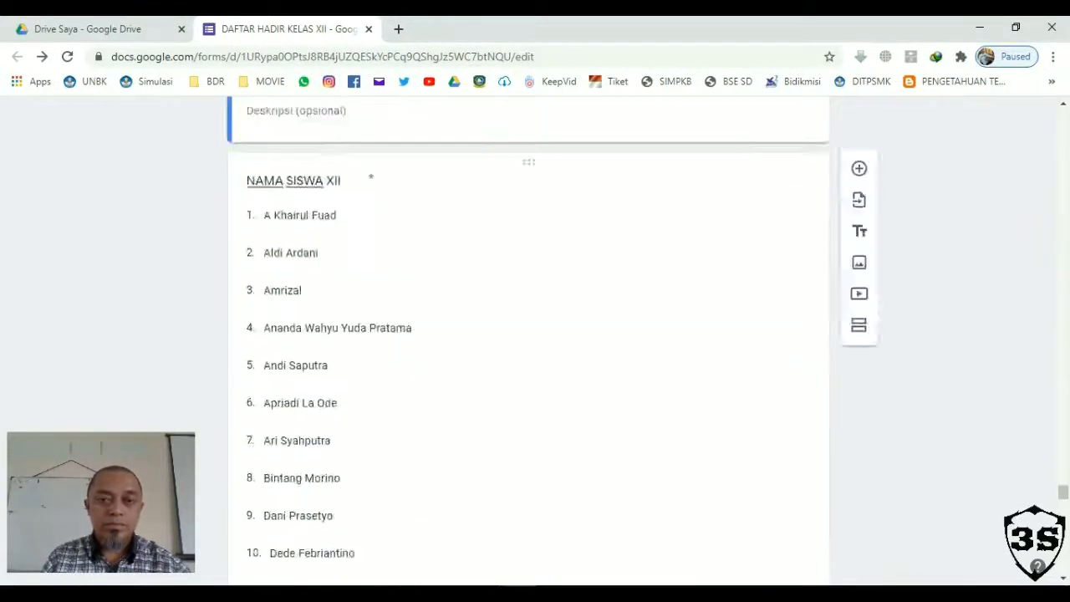
scroll(510, 376, down, 15)
click(468, 150)
scroll(443, 376, down, 3)
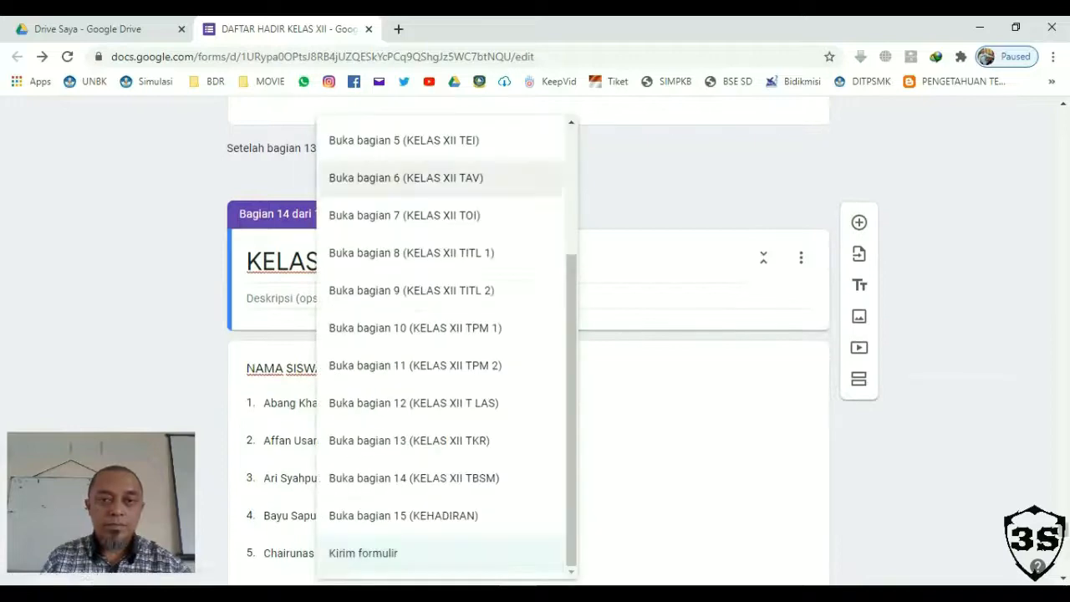
click(484, 515)
scroll(485, 376, down, 15)
click(485, 241)
scroll(485, 376, down, 3)
click(485, 515)
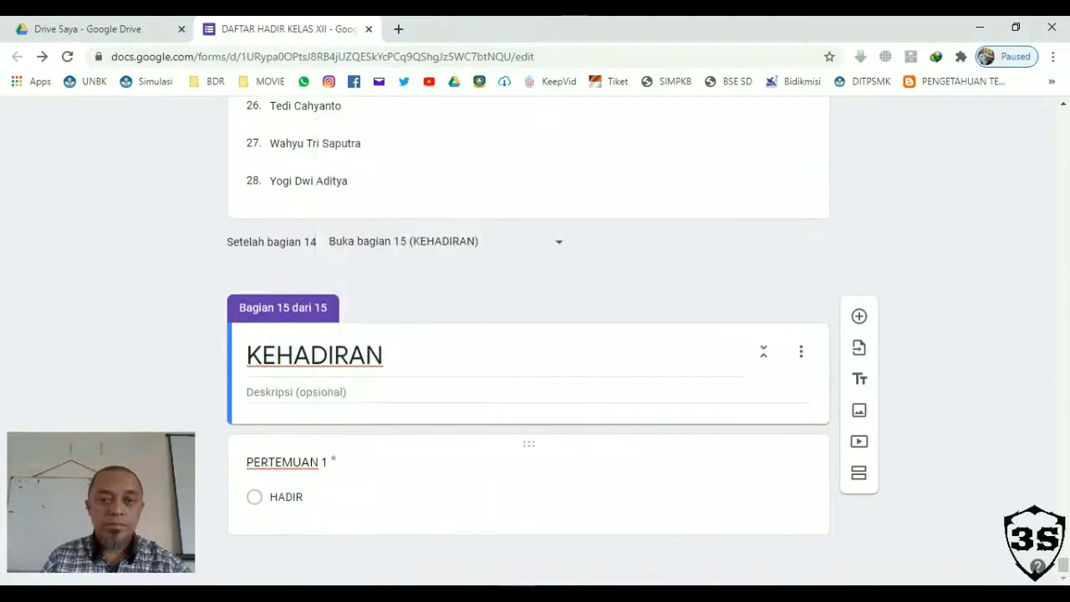
drag(1063, 566, 1064, 110)
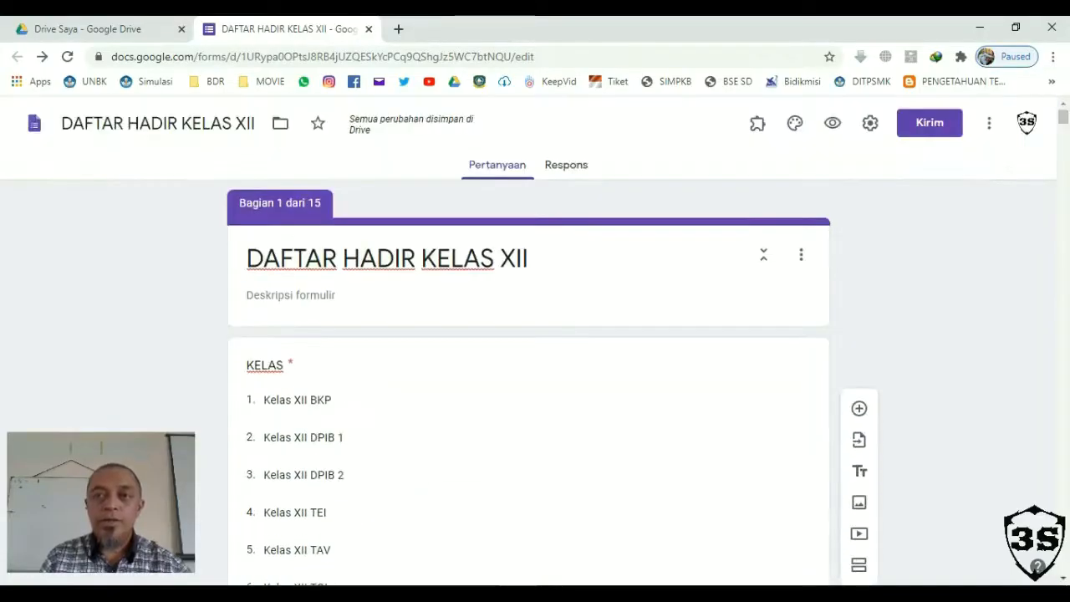
- Preview the form and submit a test response for a Kelas XII DPIB 2 student, with PERTEMUAN 1 marked HADIR
click(832, 123)
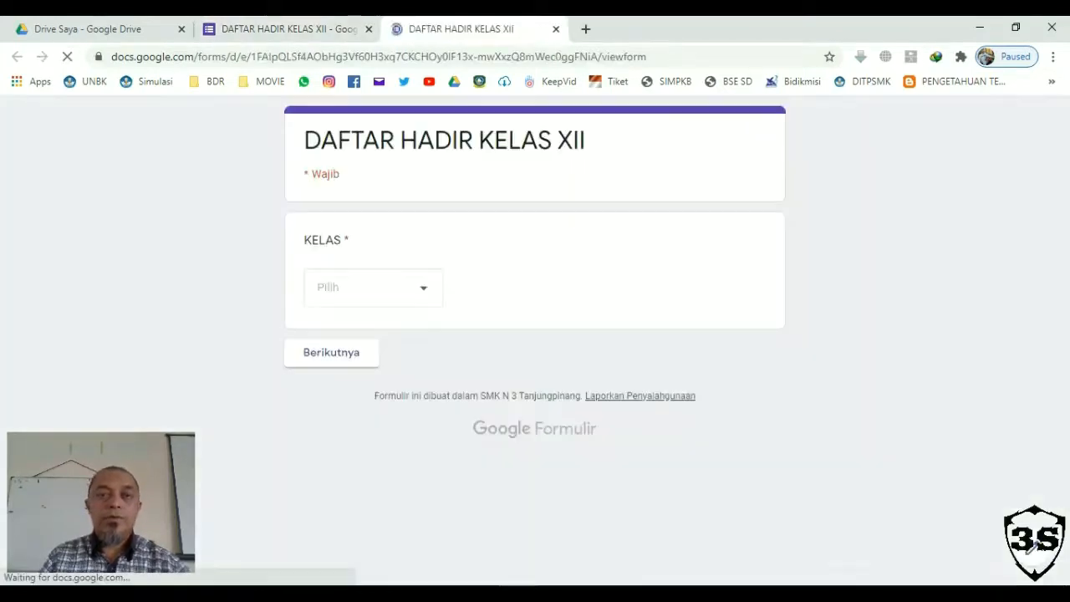
click(333, 286)
click(357, 265)
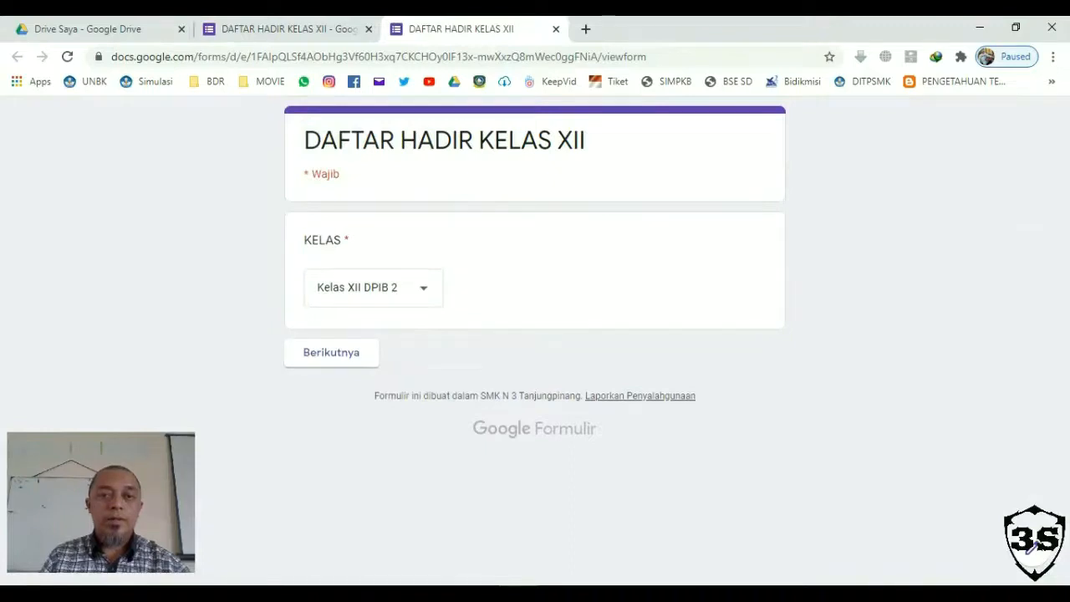
click(331, 352)
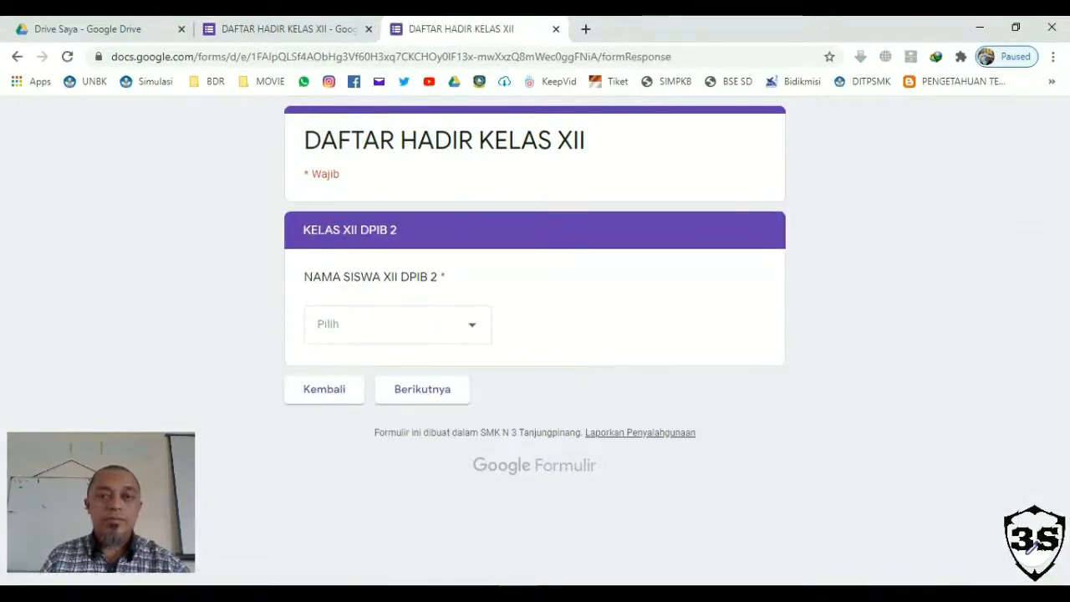
click(397, 324)
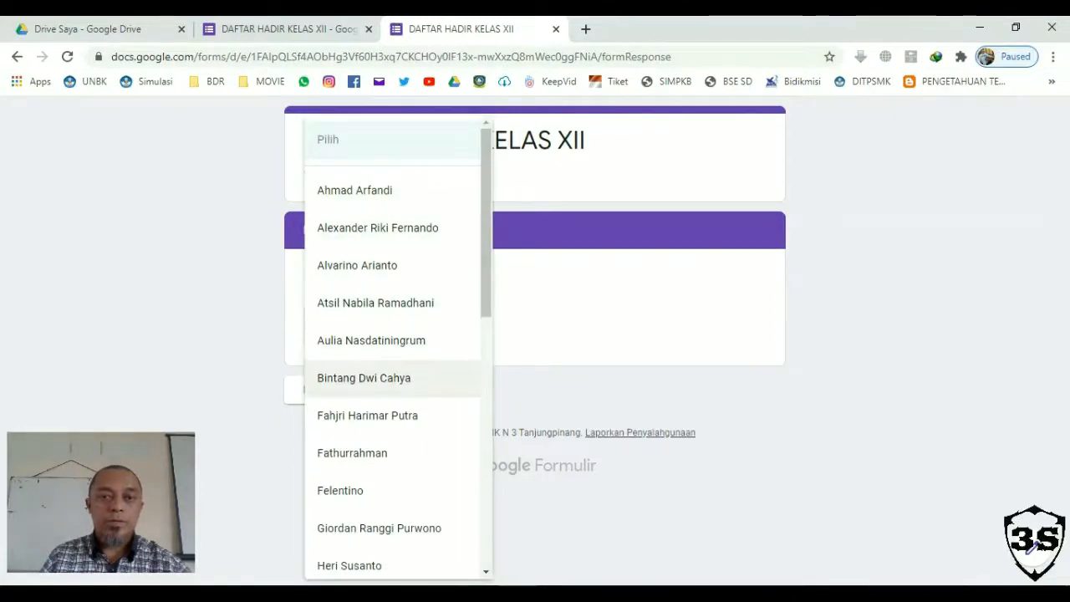
click(363, 377)
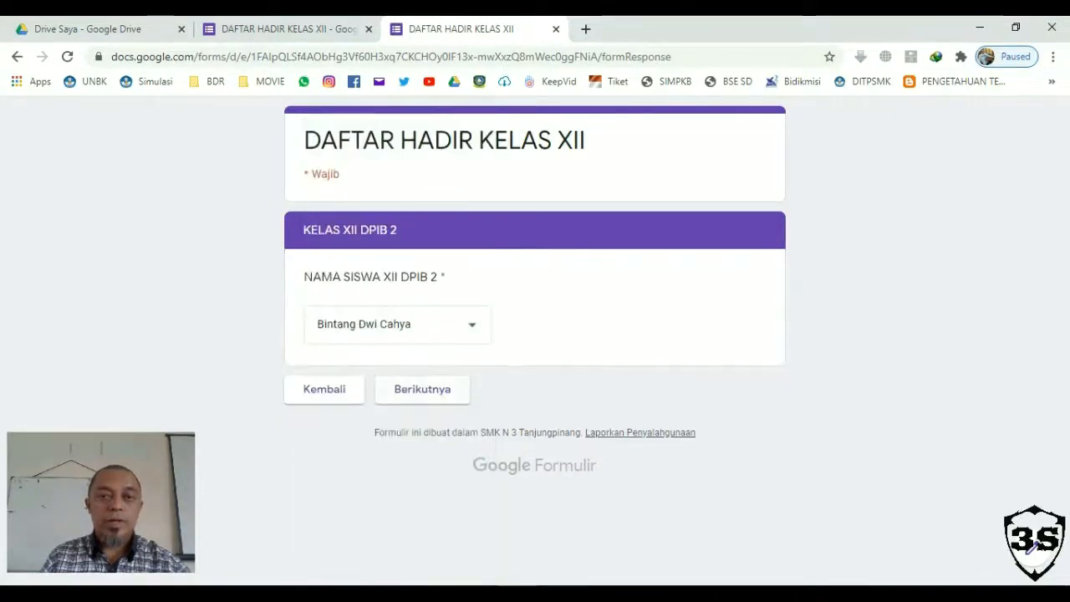
click(422, 389)
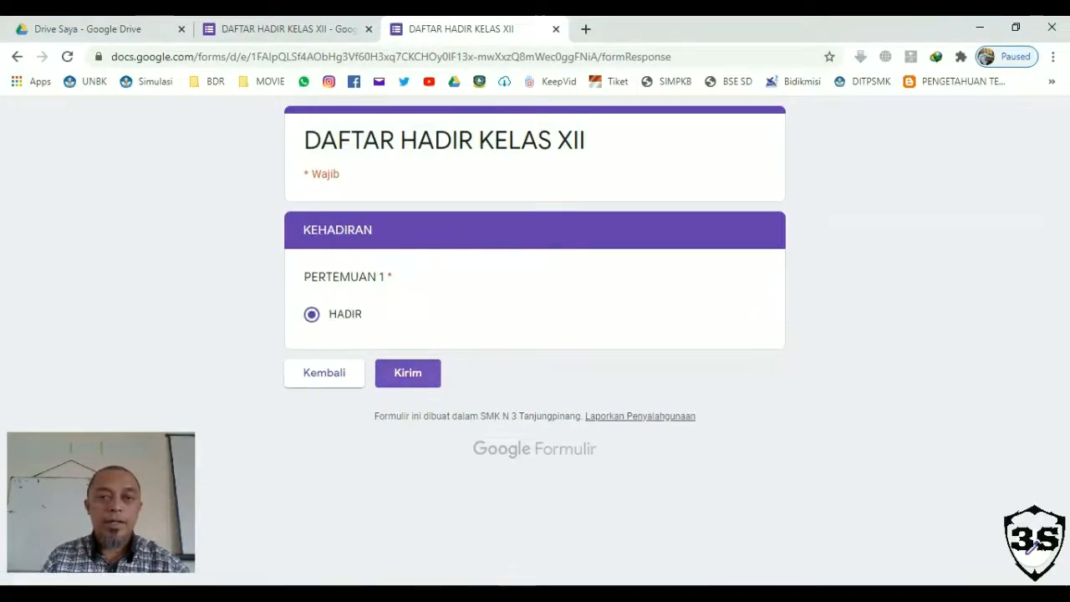
click(408, 373)
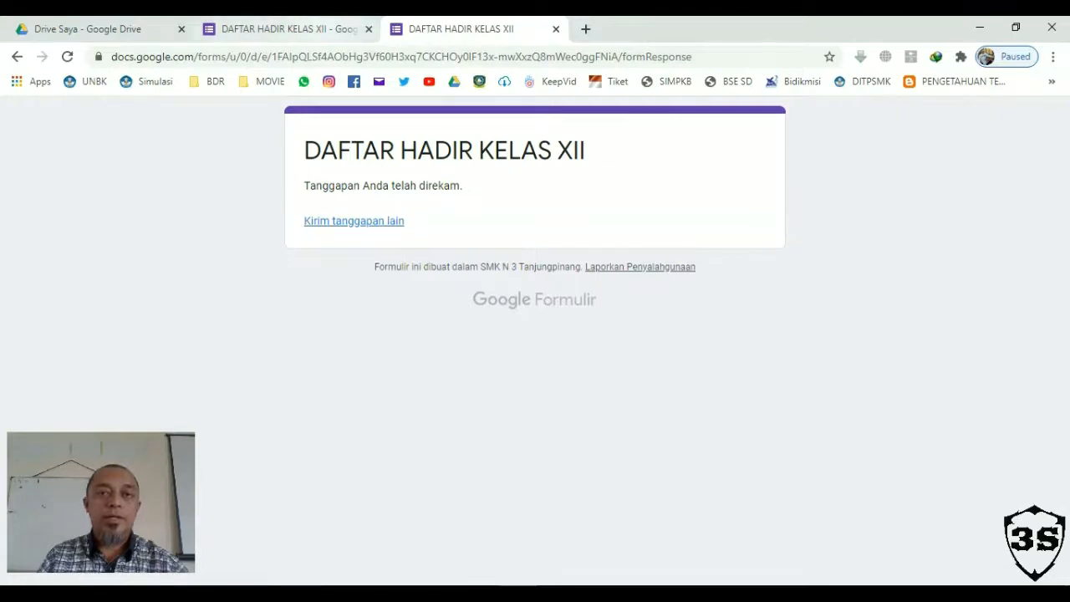
- In the form settings, remove the SMK N 3 Tanjungpinang user restriction, limit to 1 response, allow editing after submission, and save
click(288, 29)
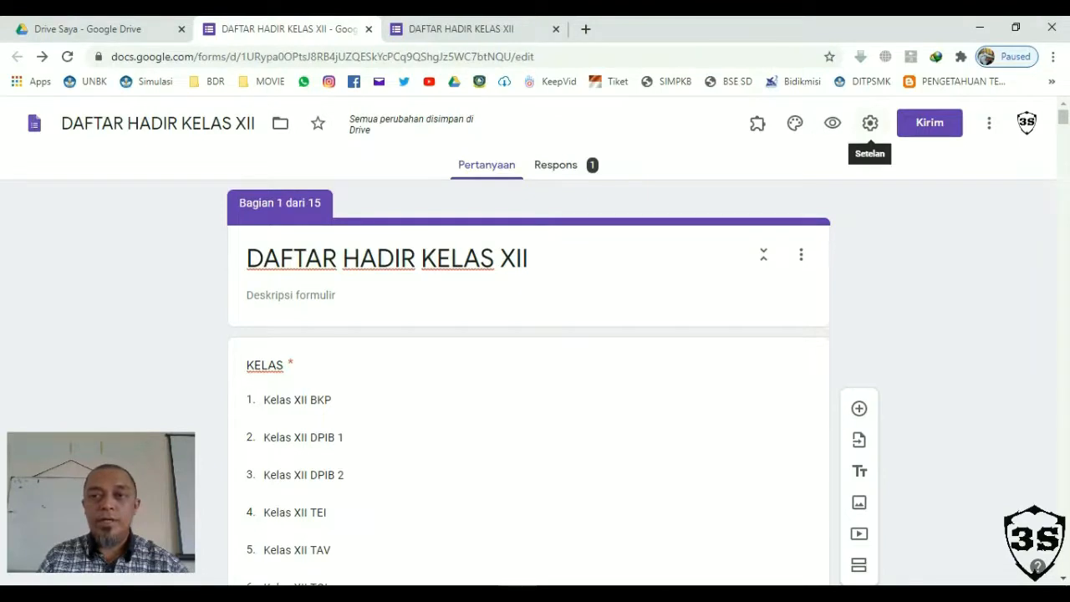
click(870, 123)
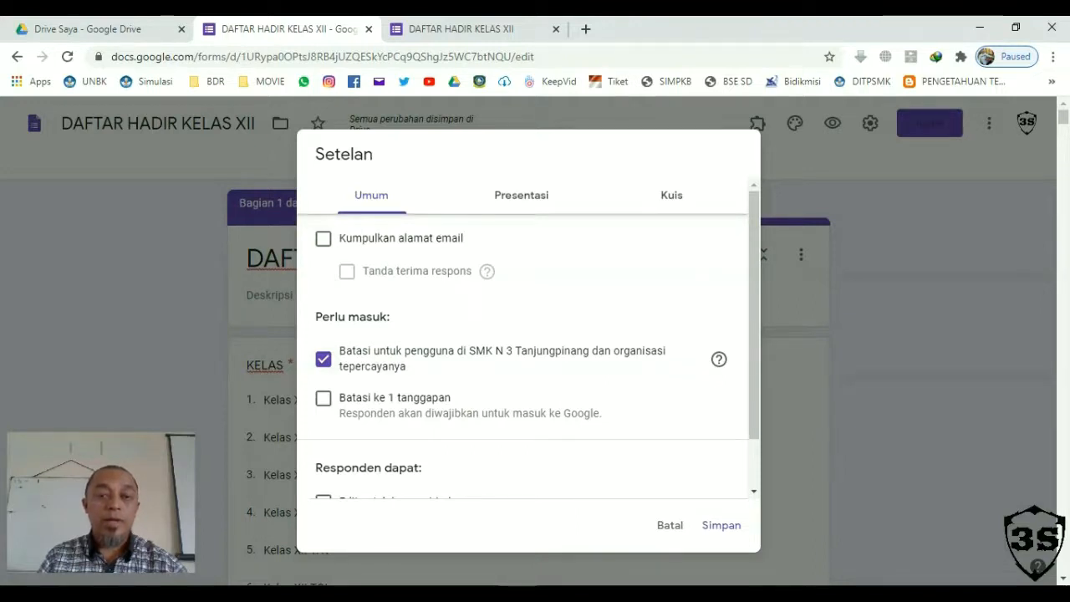
click(323, 359)
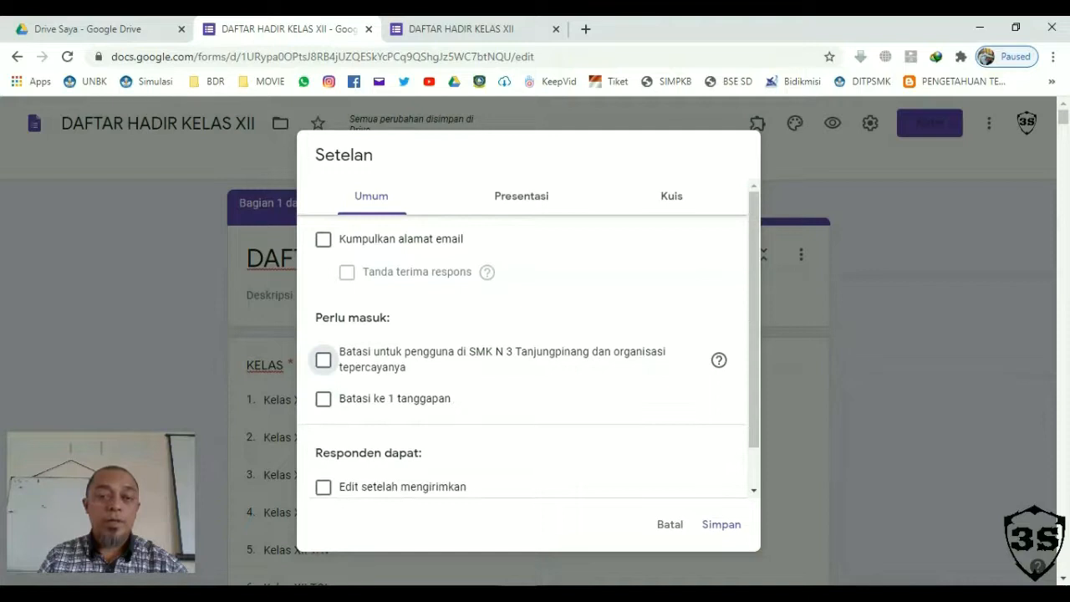
click(323, 398)
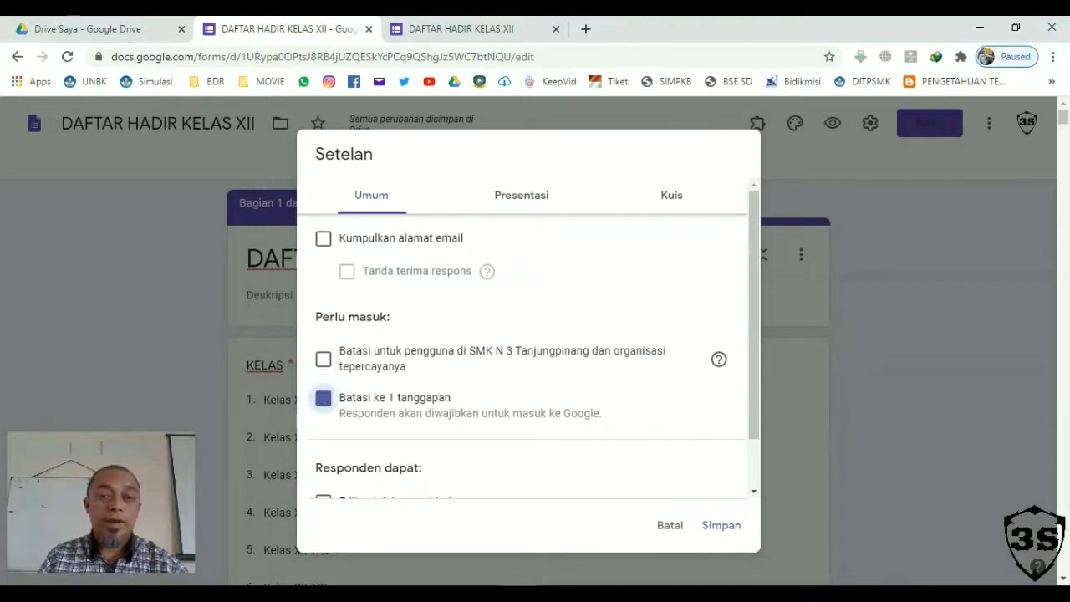
scroll(323, 398, down, 1)
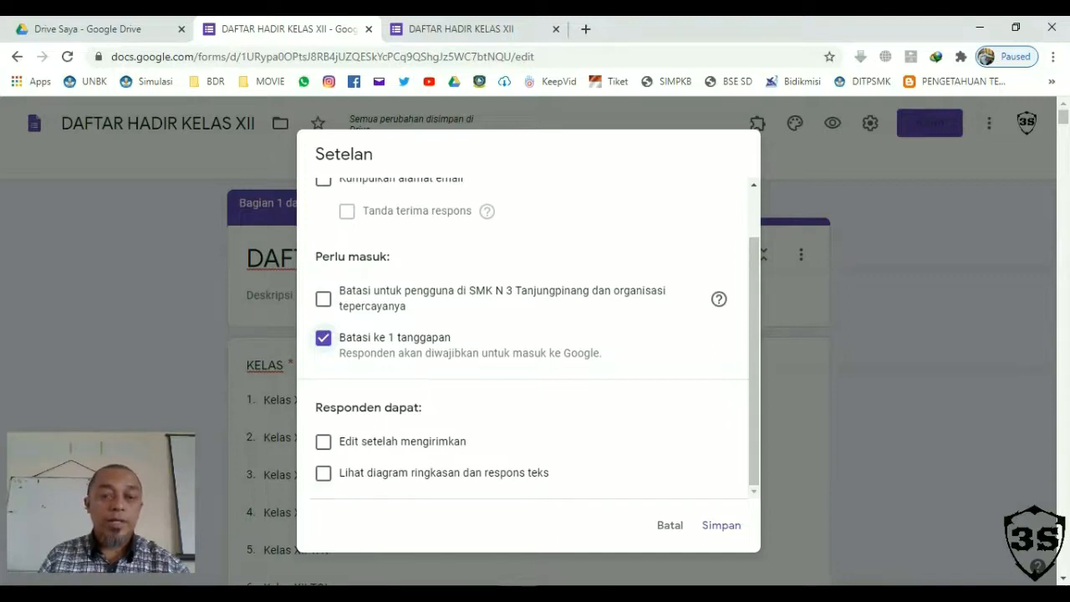
click(323, 441)
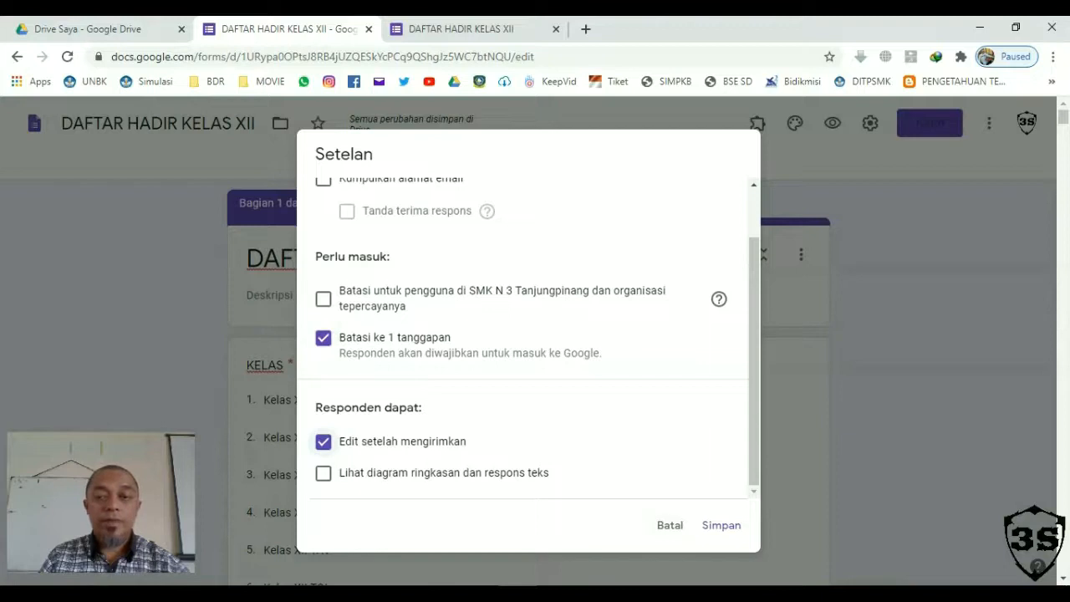
click(721, 525)
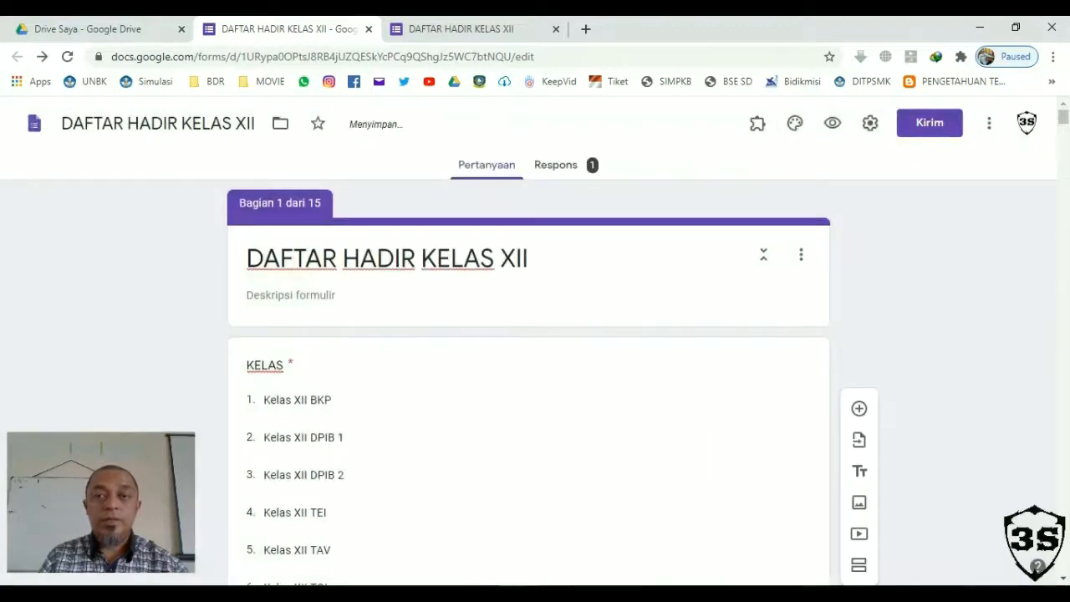
- Reopen the form preview and submit a test response for a Kelas XII BKP student, with PERTEMUAN 1 marked HADIR
click(556, 29)
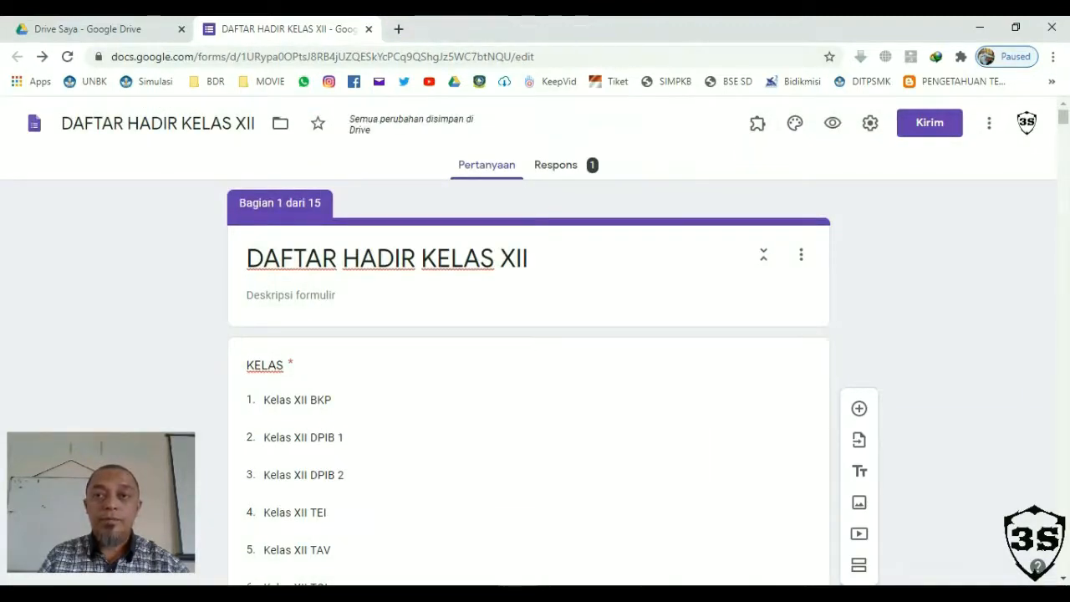
click(831, 123)
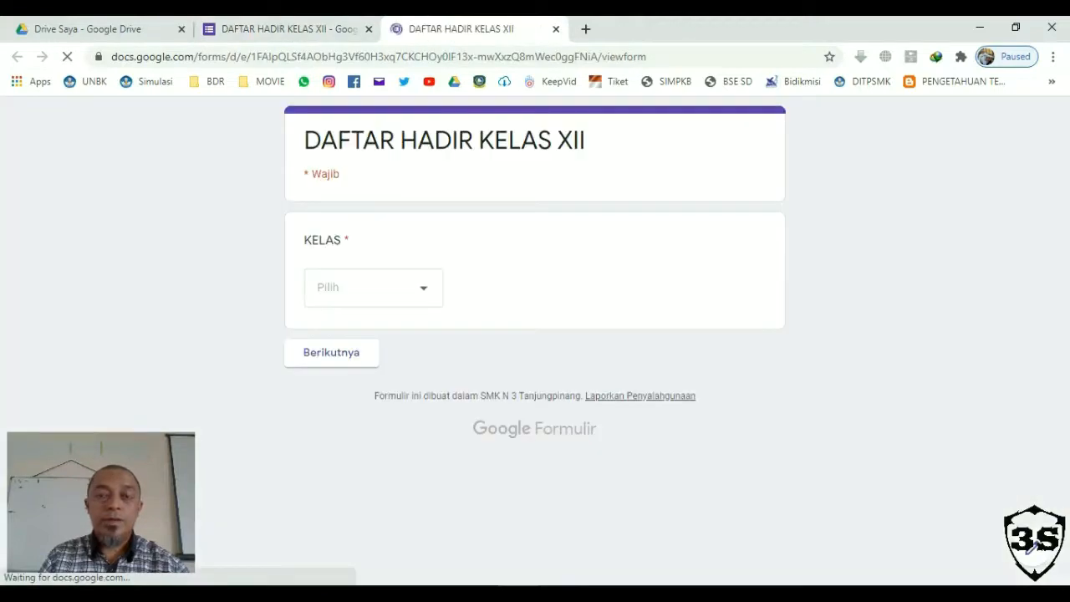
click(373, 287)
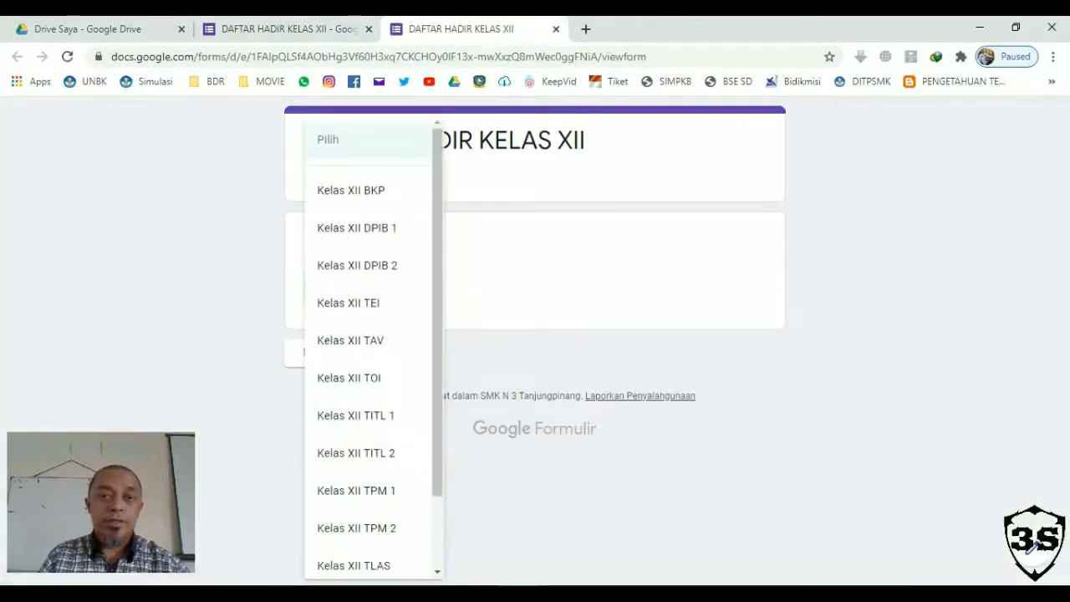
click(346, 190)
click(331, 351)
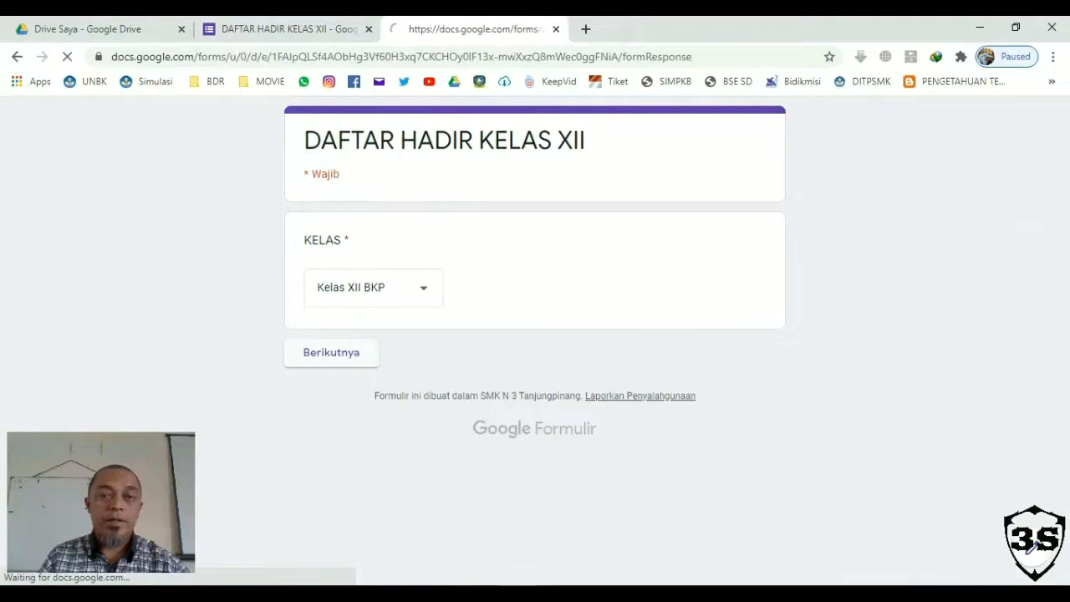
click(417, 324)
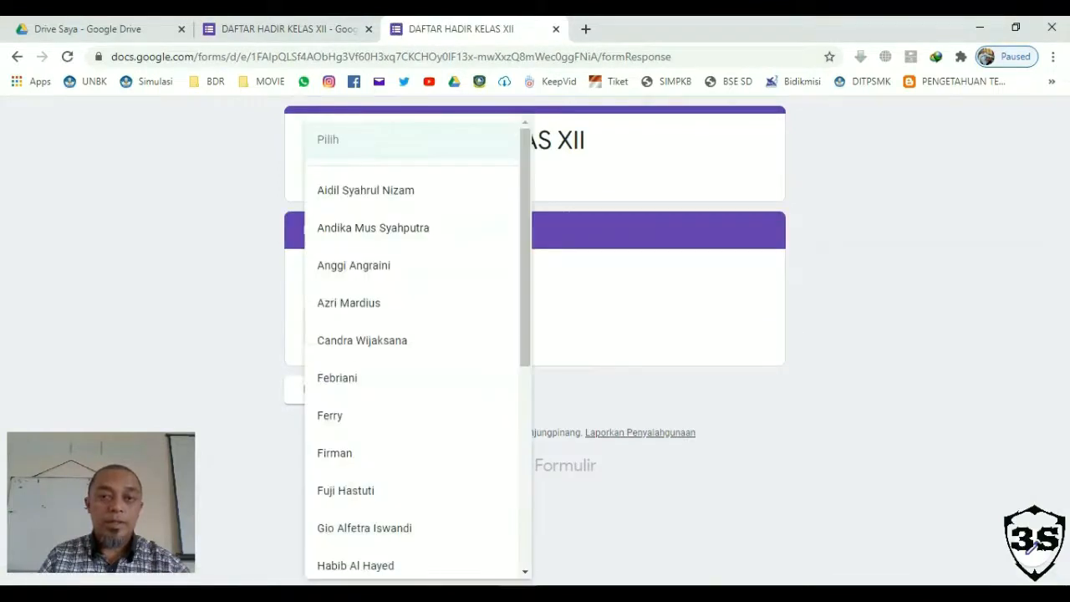
click(359, 415)
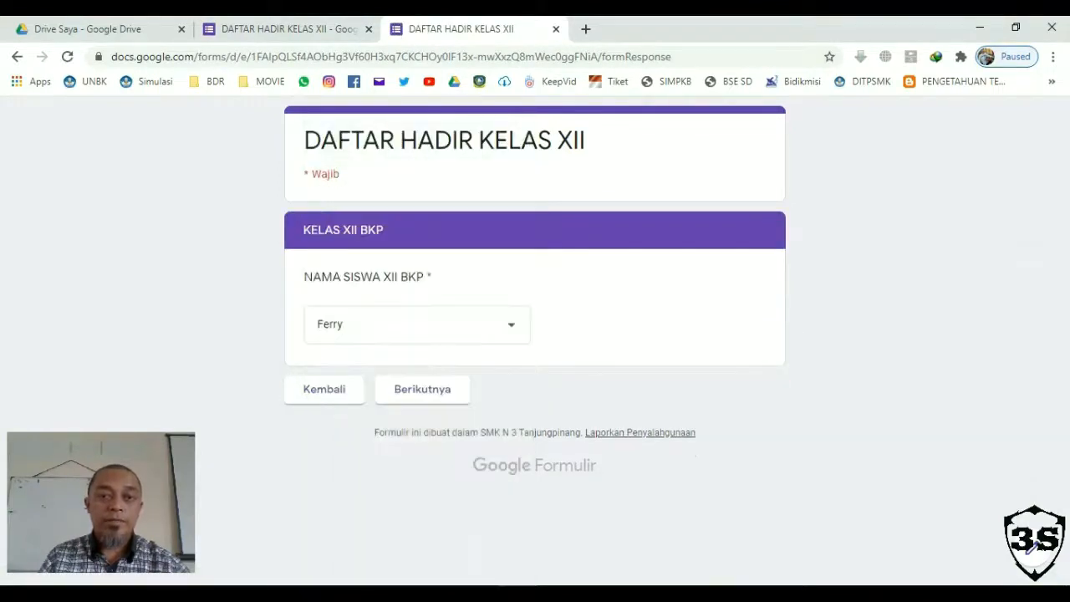
click(422, 388)
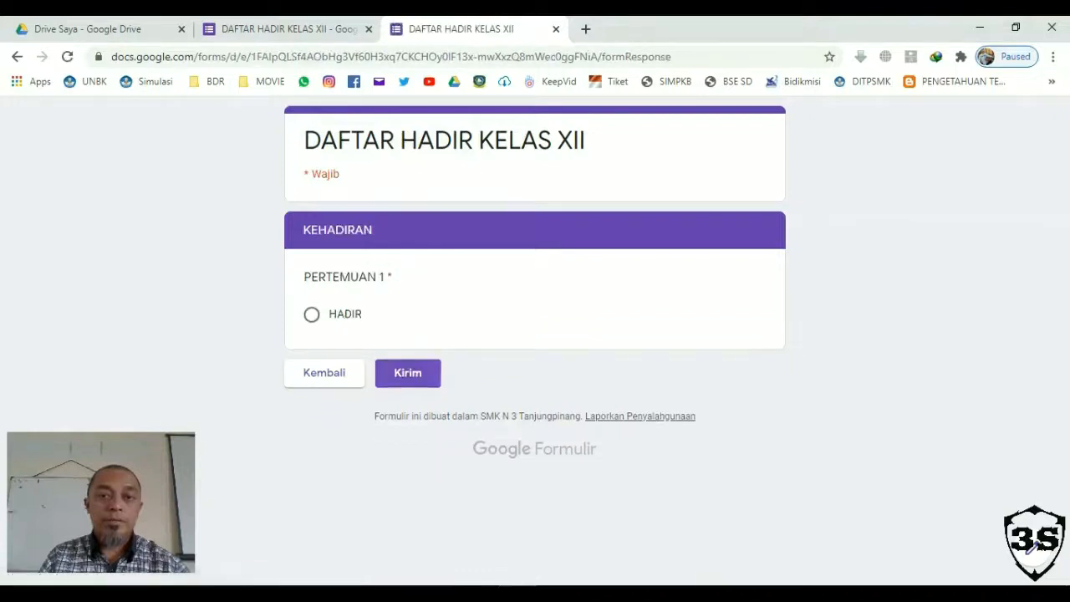
click(312, 314)
click(407, 372)
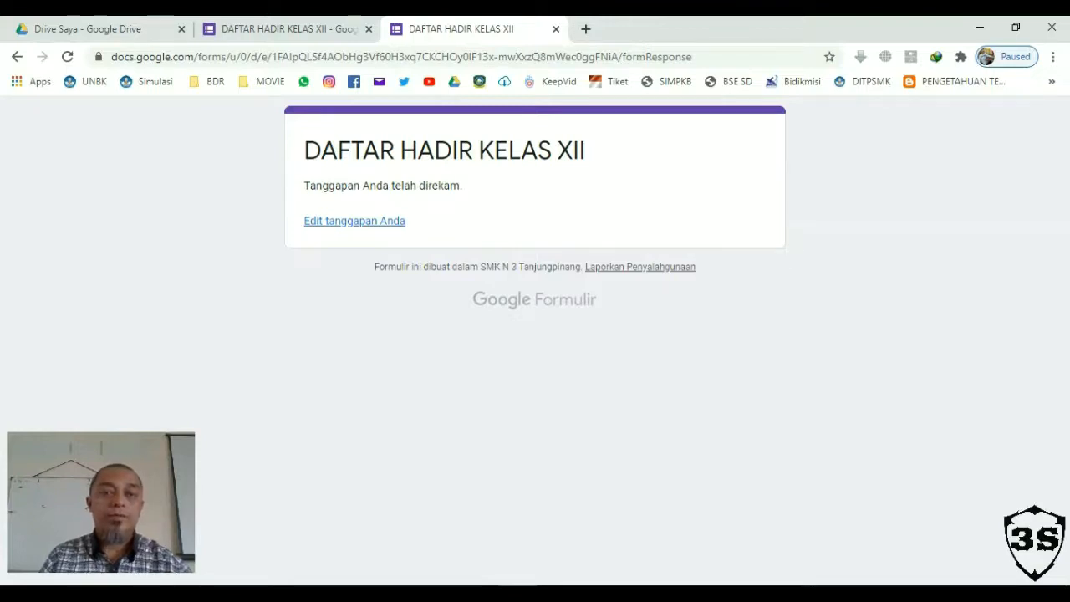
- Create a new spreadsheet from the form's responses, check its PERTEMUAN 1 column, and close the form preview
click(284, 28)
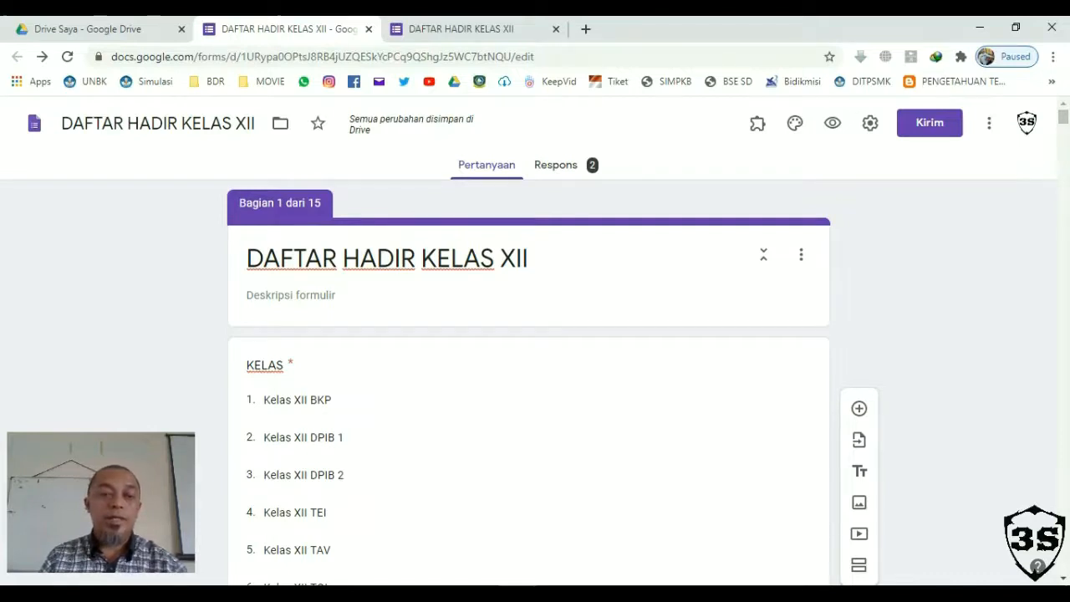
click(566, 166)
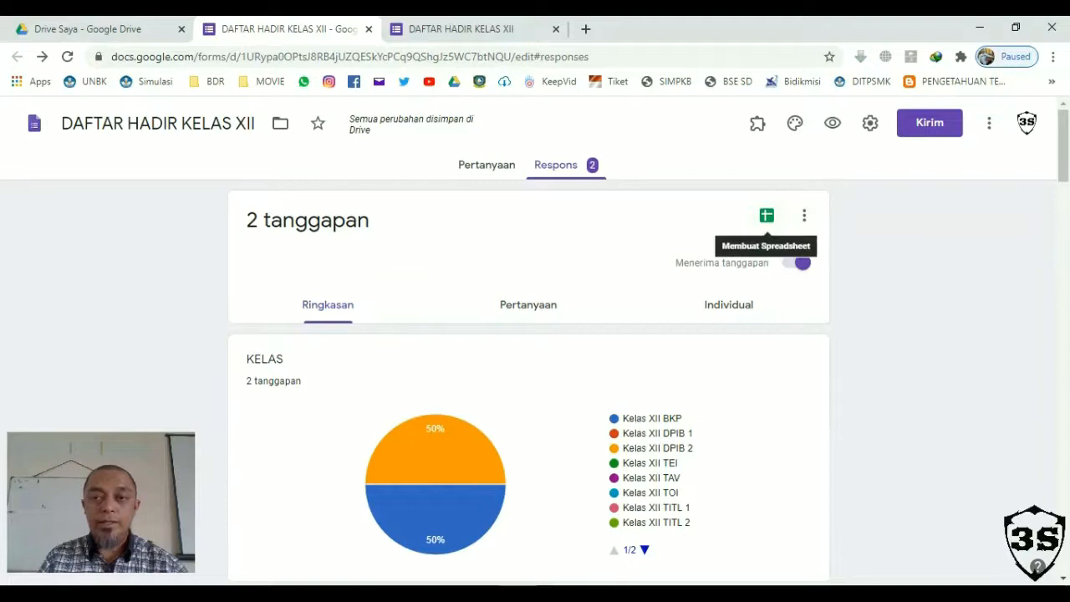
click(766, 215)
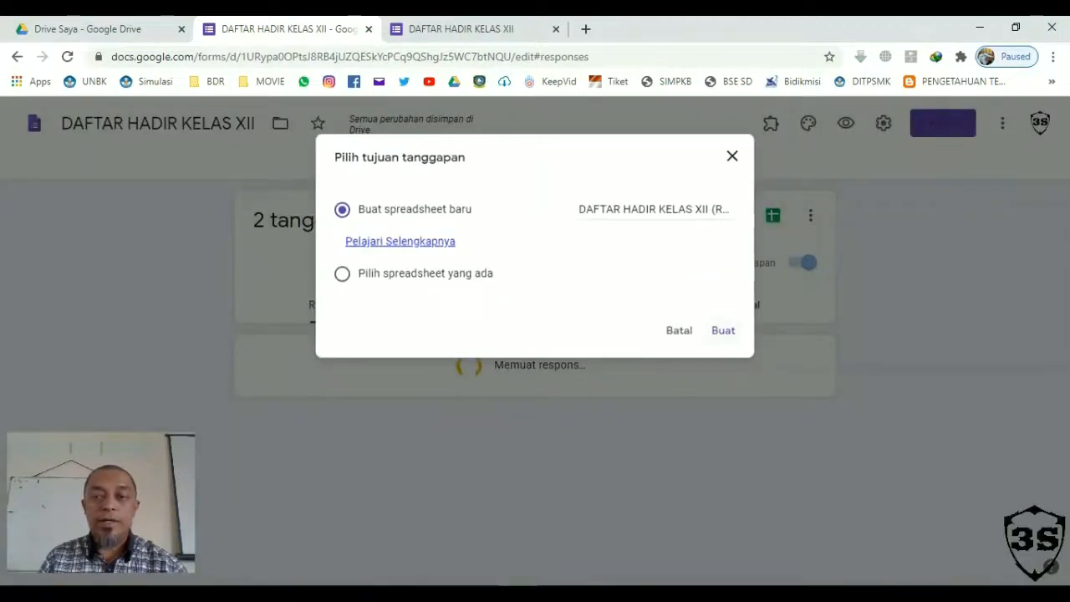
click(723, 330)
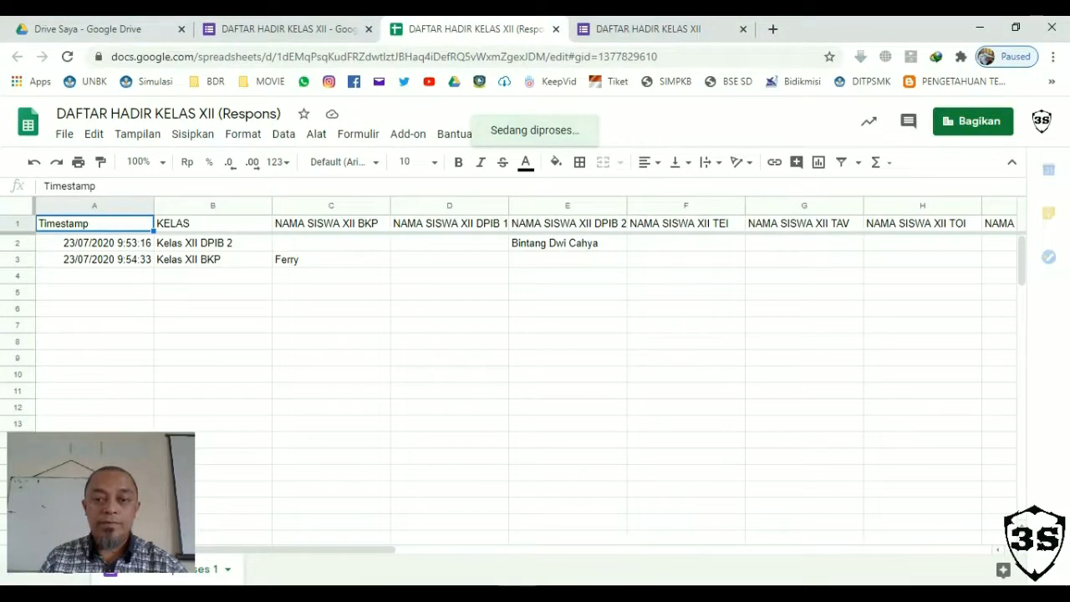
drag(229, 549, 616, 549)
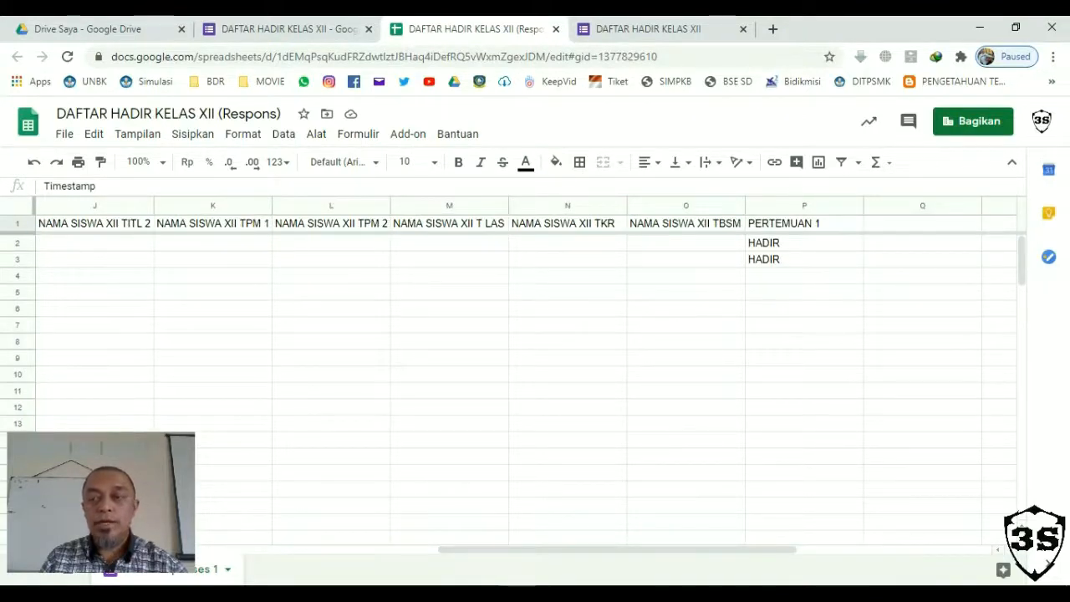
click(743, 29)
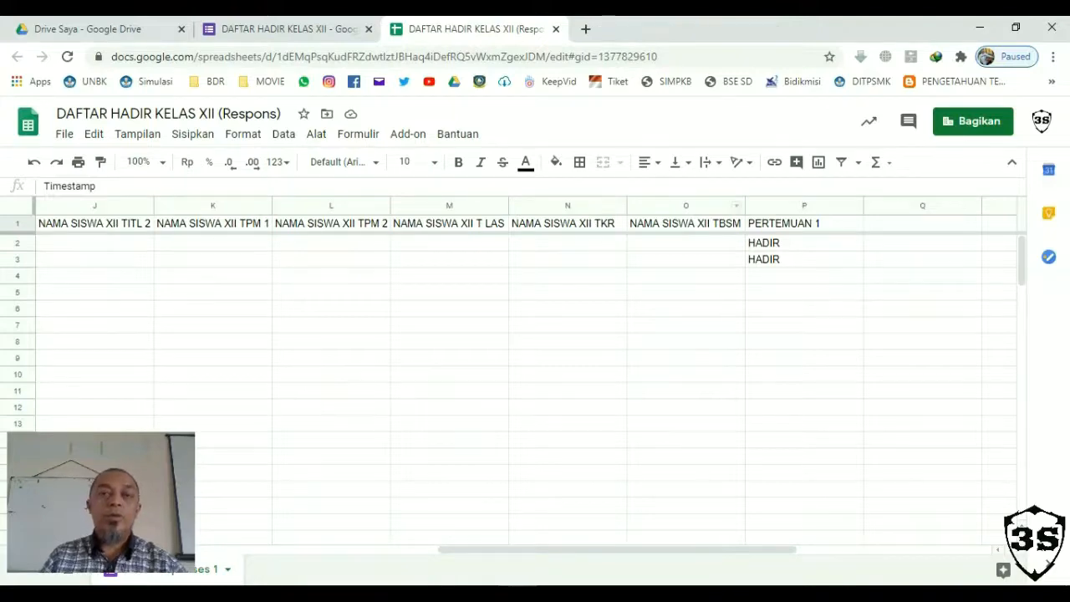
- In the form's KEHADIRAN section, duplicate the PERTEMUAN 1 question with the copy titled PERTEMUAN 2, and delete the original
click(284, 29)
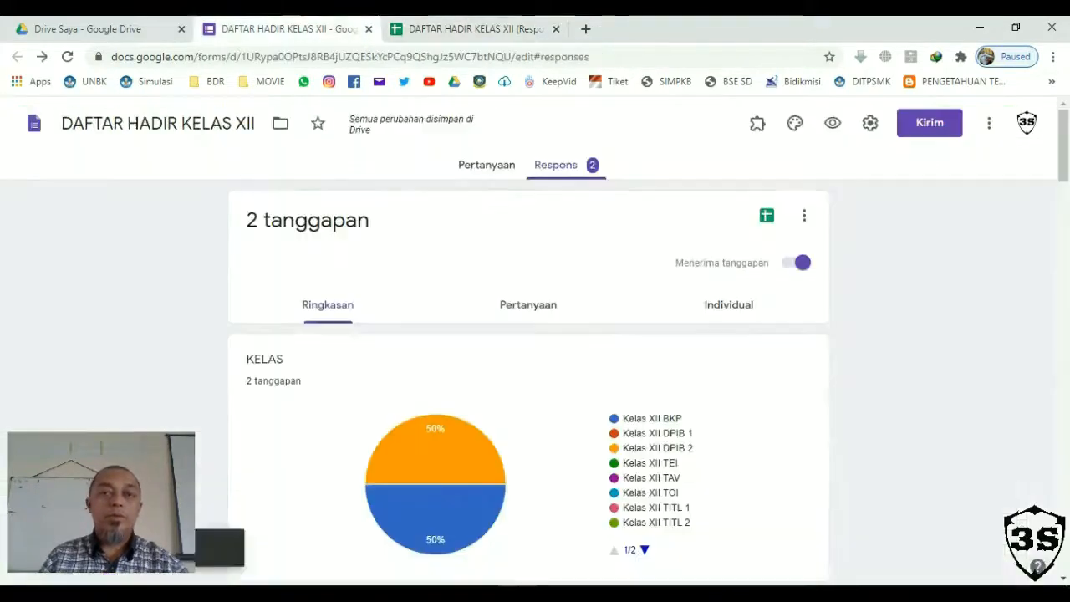
click(487, 165)
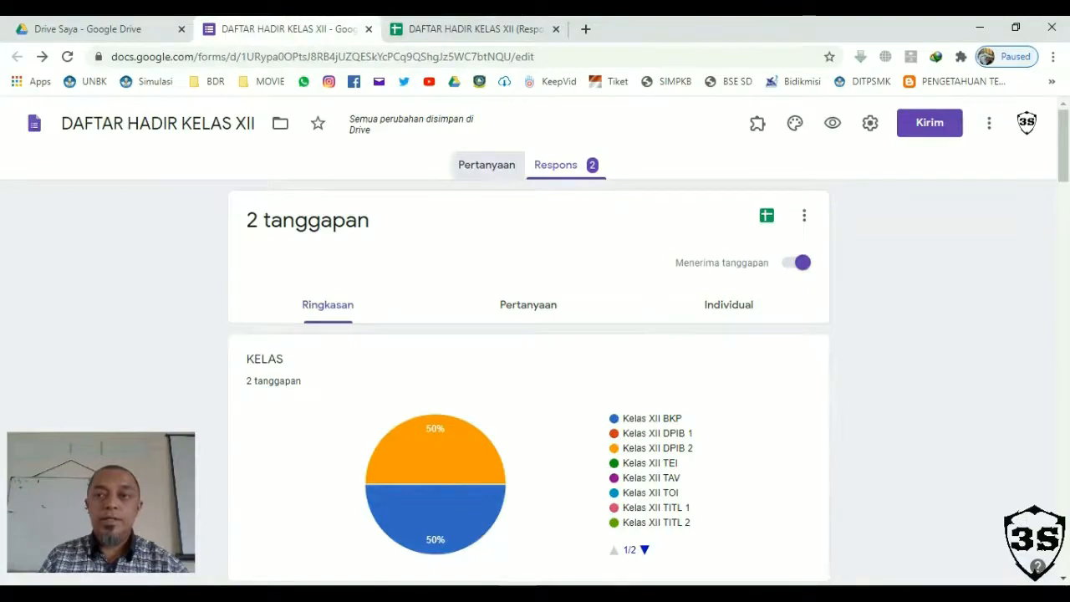
scroll(529, 376, down, 20)
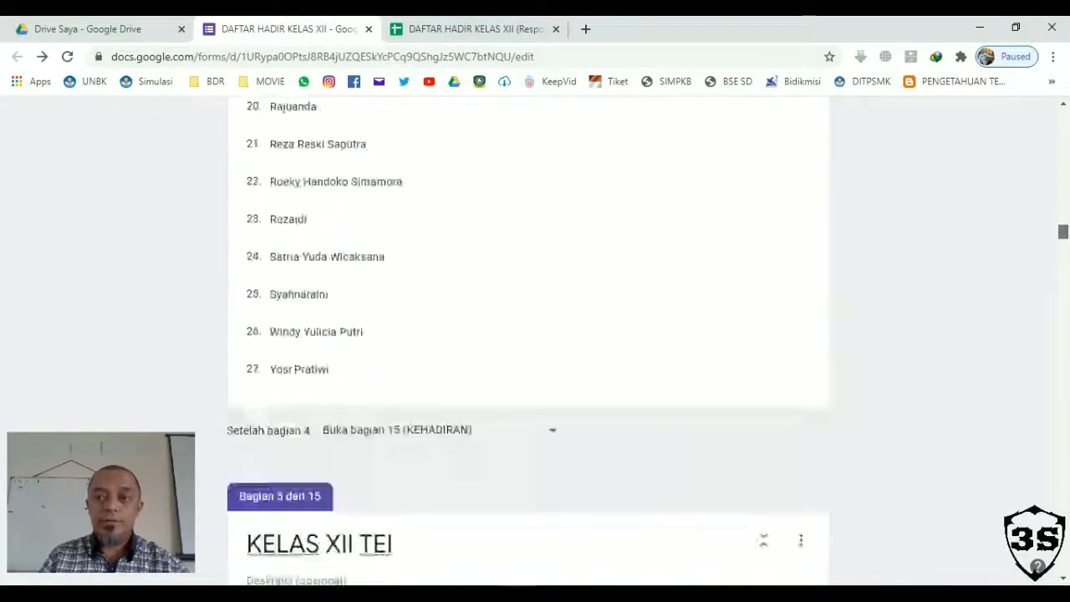
scroll(529, 335, down, 20)
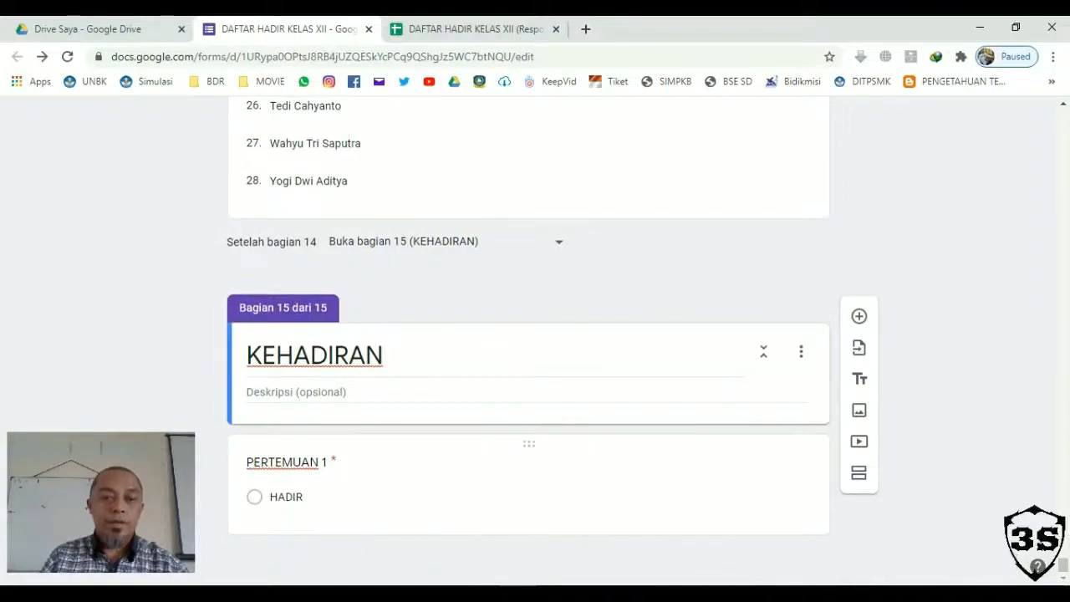
click(286, 496)
scroll(286, 497, down, 2)
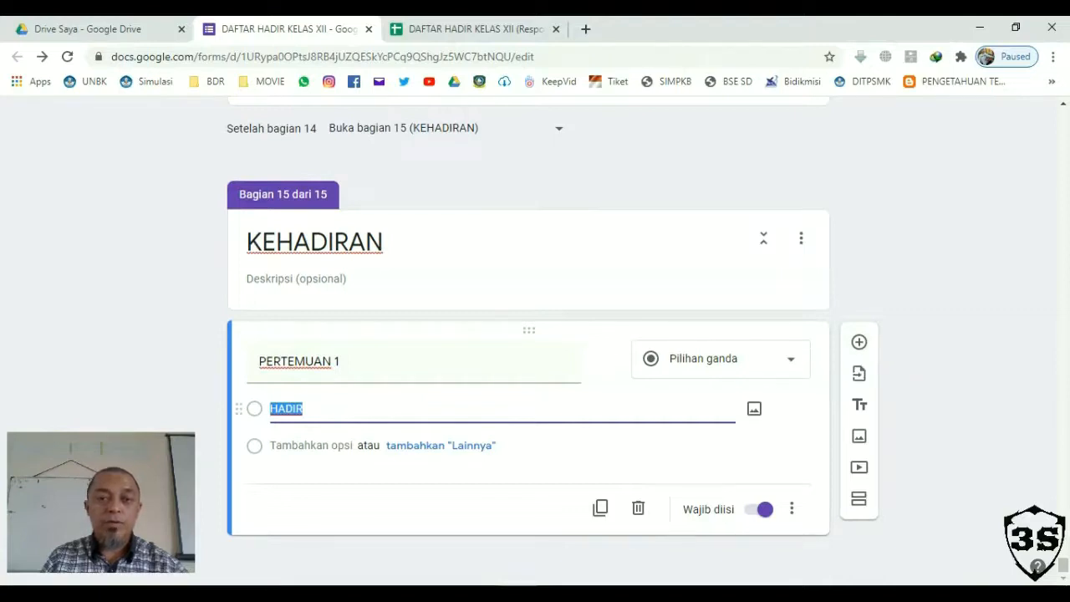
click(600, 507)
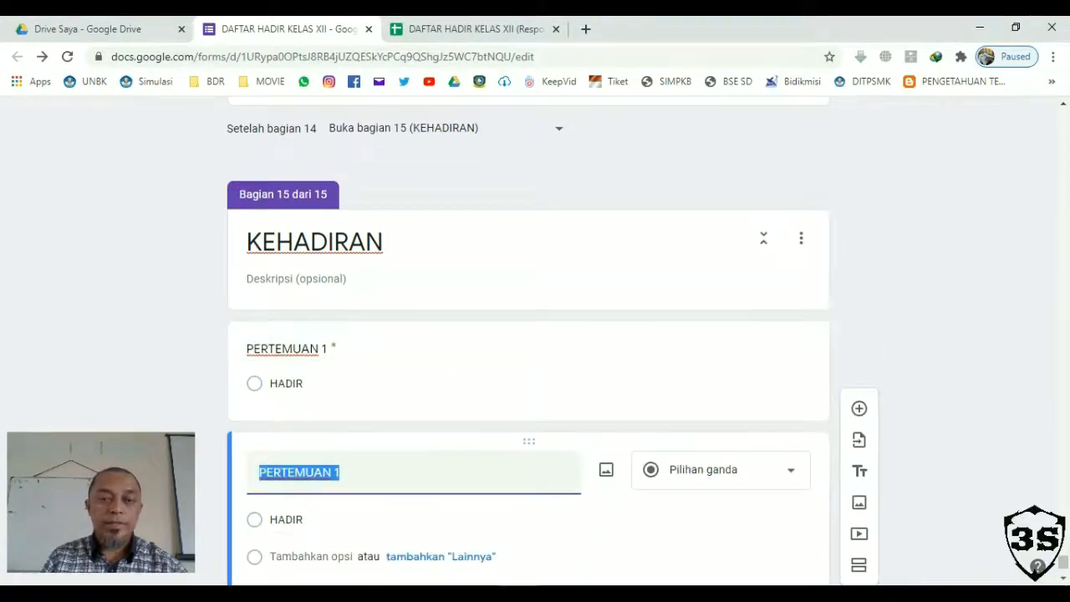
click(341, 472)
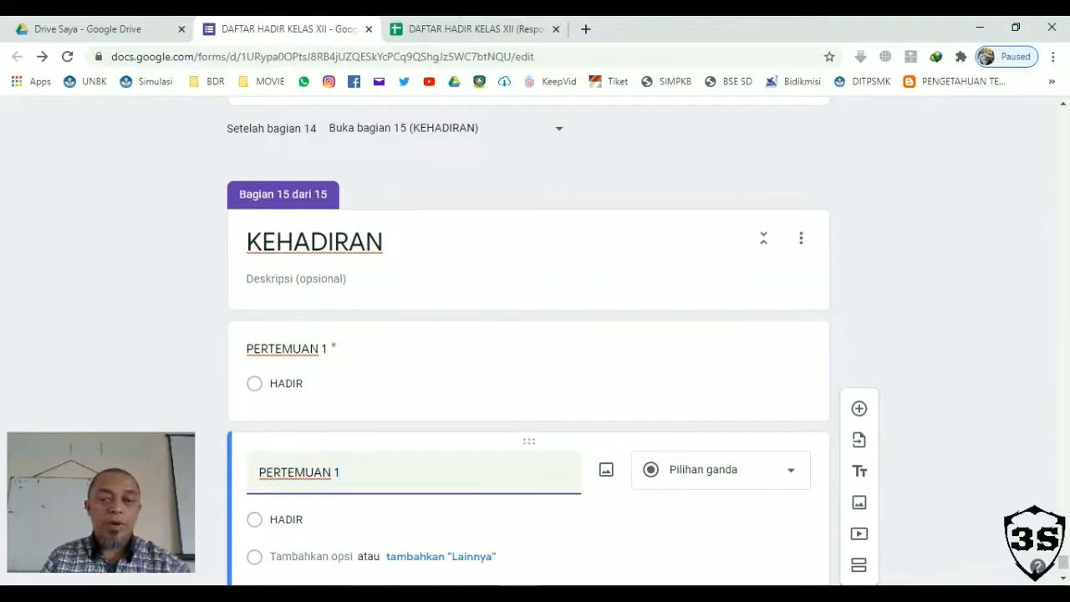
key(BackSpace)
text(2)
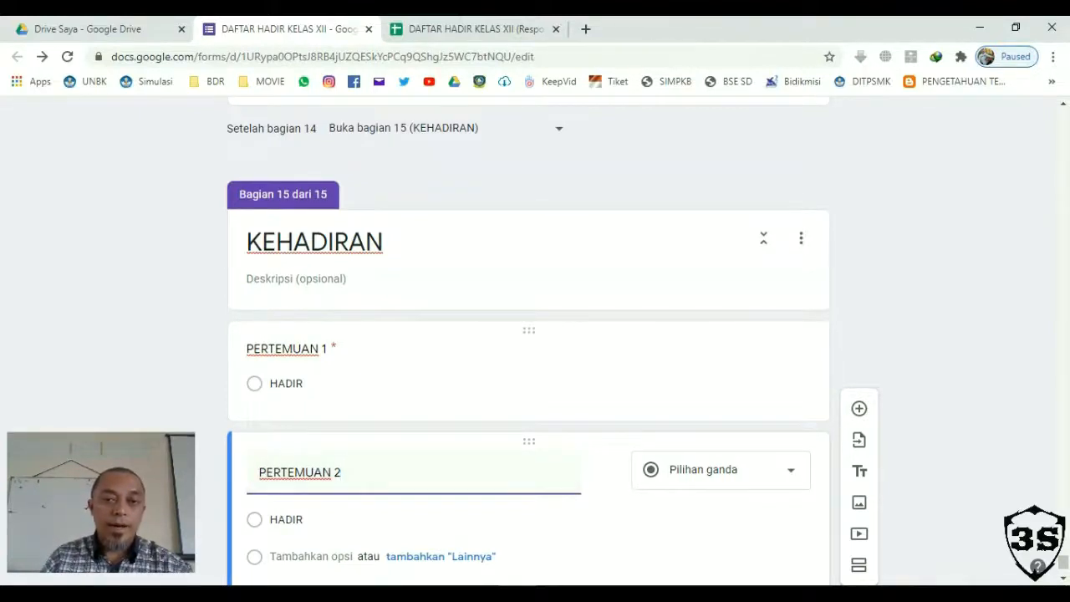
click(341, 359)
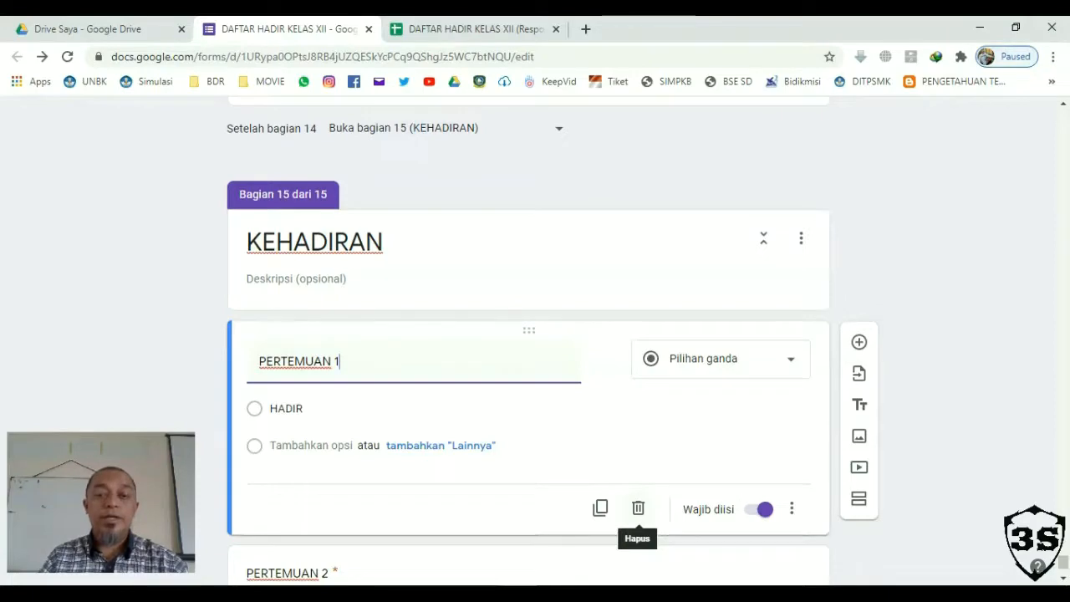
click(638, 507)
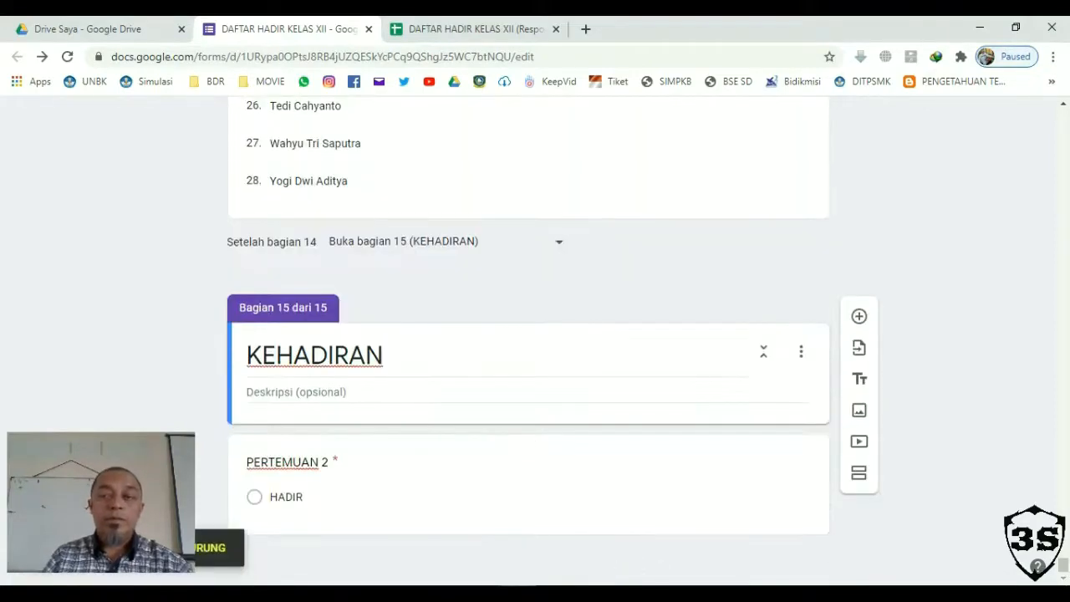
- Preview the form and edit the submitted Kelas XII BKP response, marking PERTEMUAN 2 as HADIR and resubmitting it
drag(1063, 565, 1062, 104)
click(833, 122)
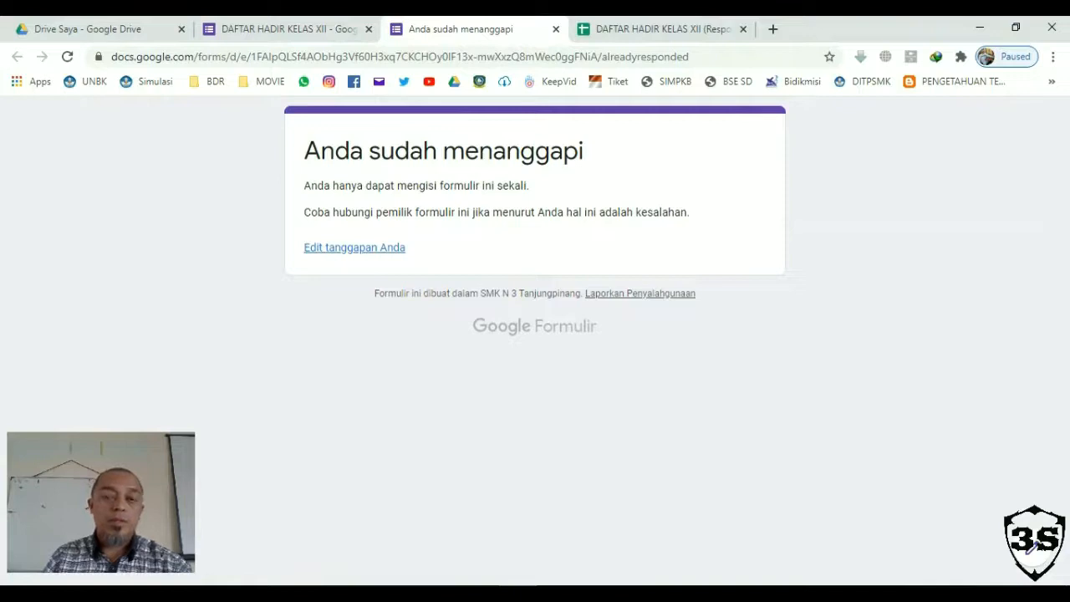
click(354, 247)
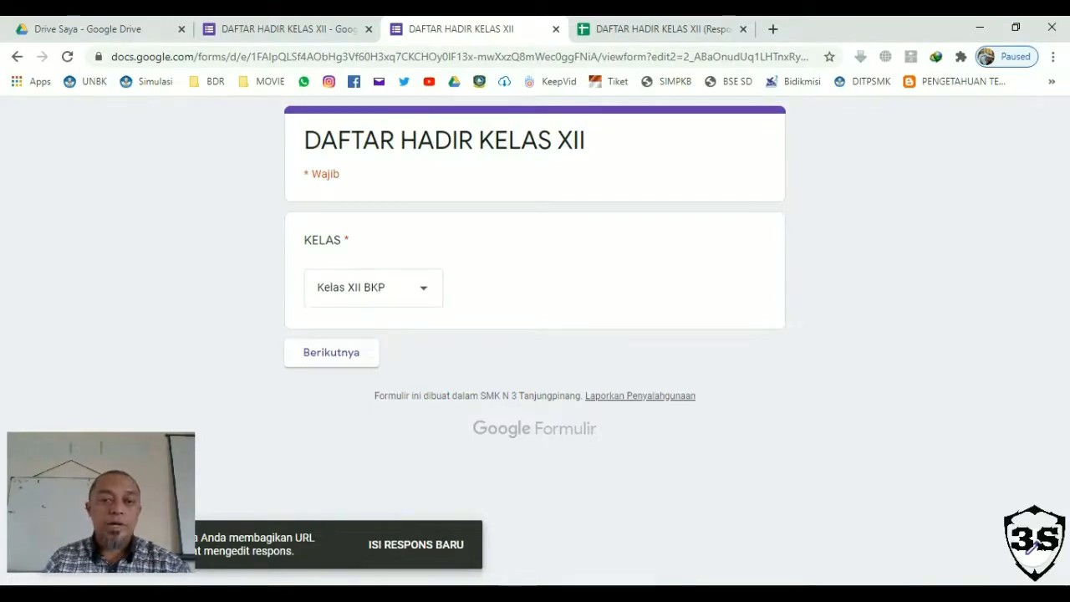
click(331, 352)
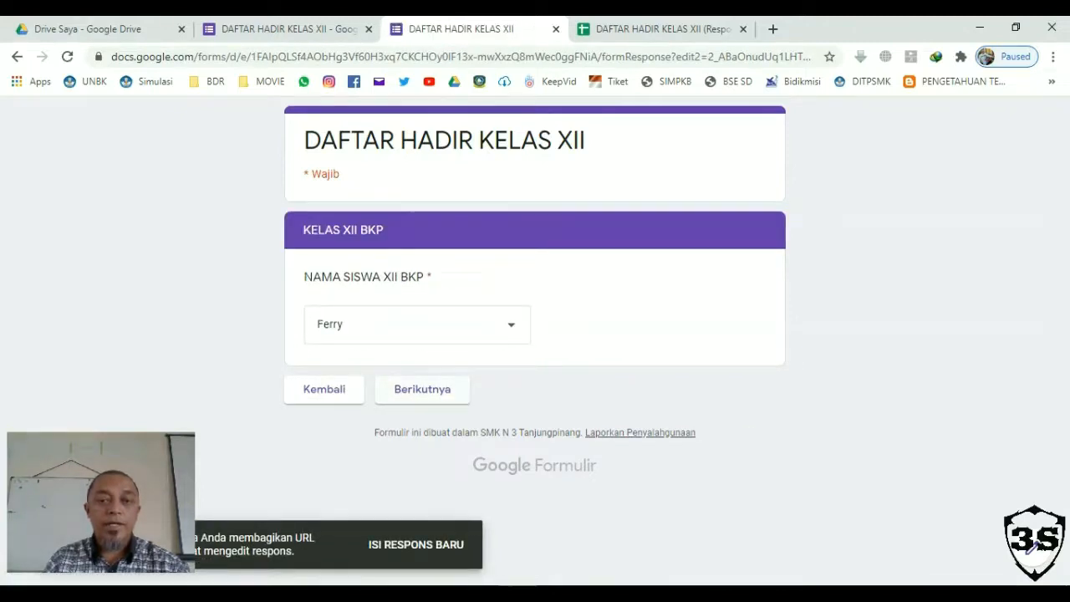
click(422, 388)
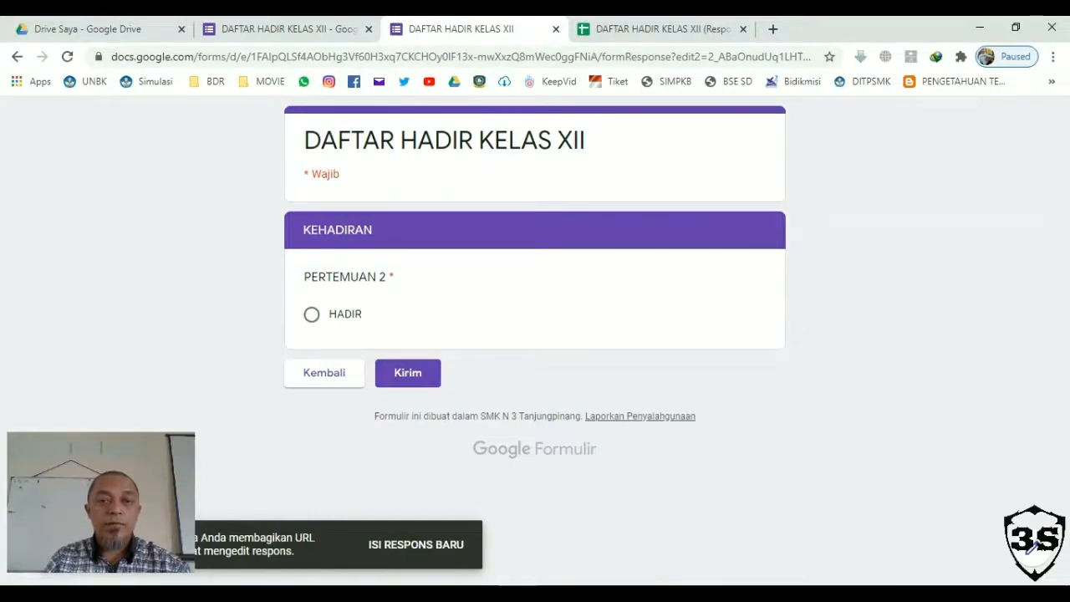
click(311, 314)
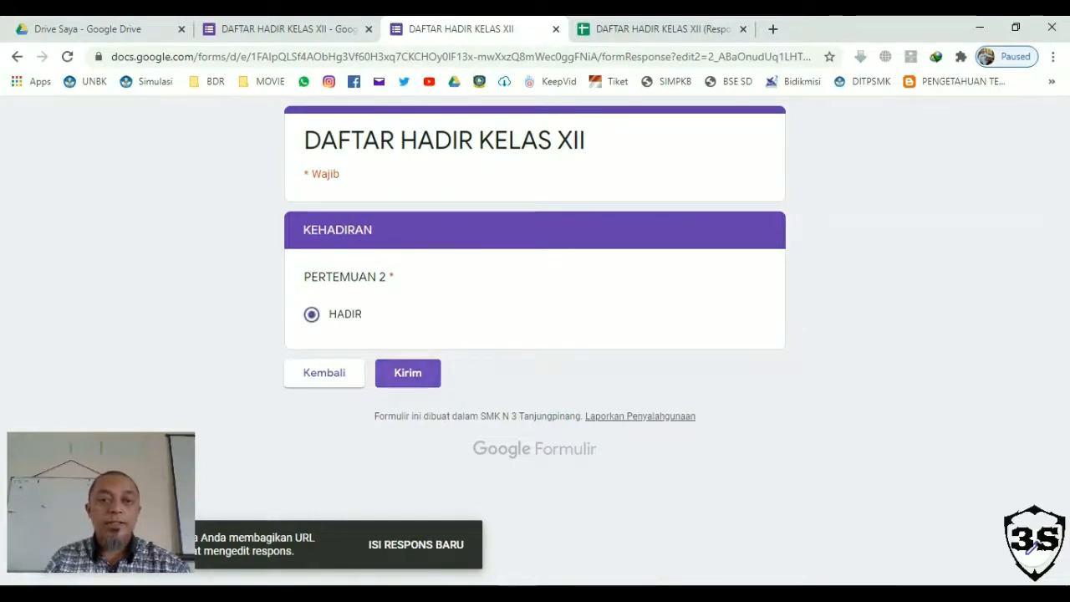
click(408, 373)
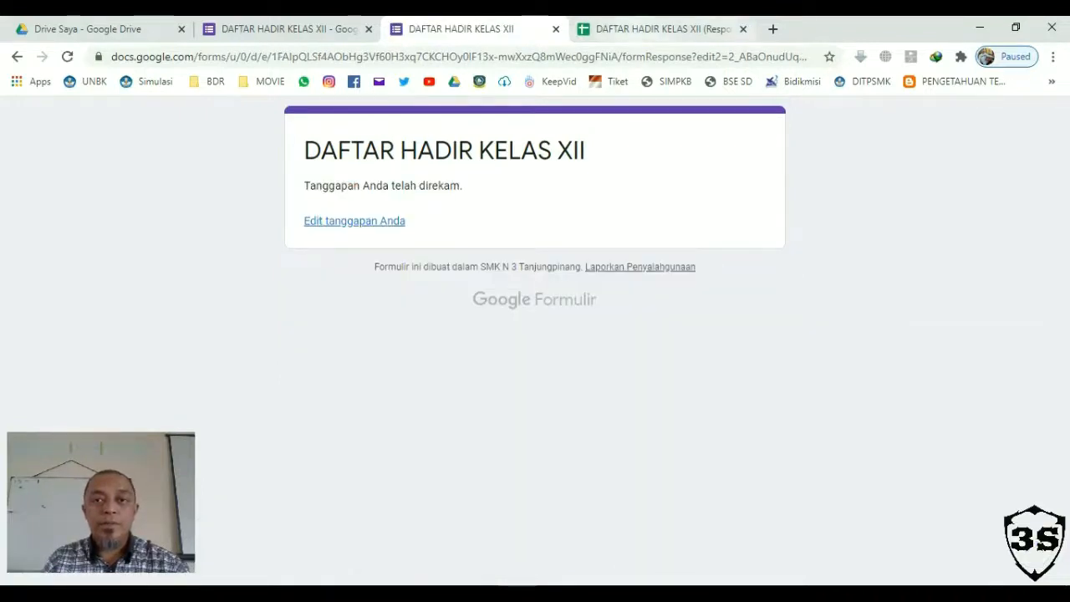
- In the response spreadsheet, check the PERTEMUAN 2 column and sort the sheet A to Z by NAMA SISWA XII BKP
click(663, 29)
drag(582, 549, 628, 549)
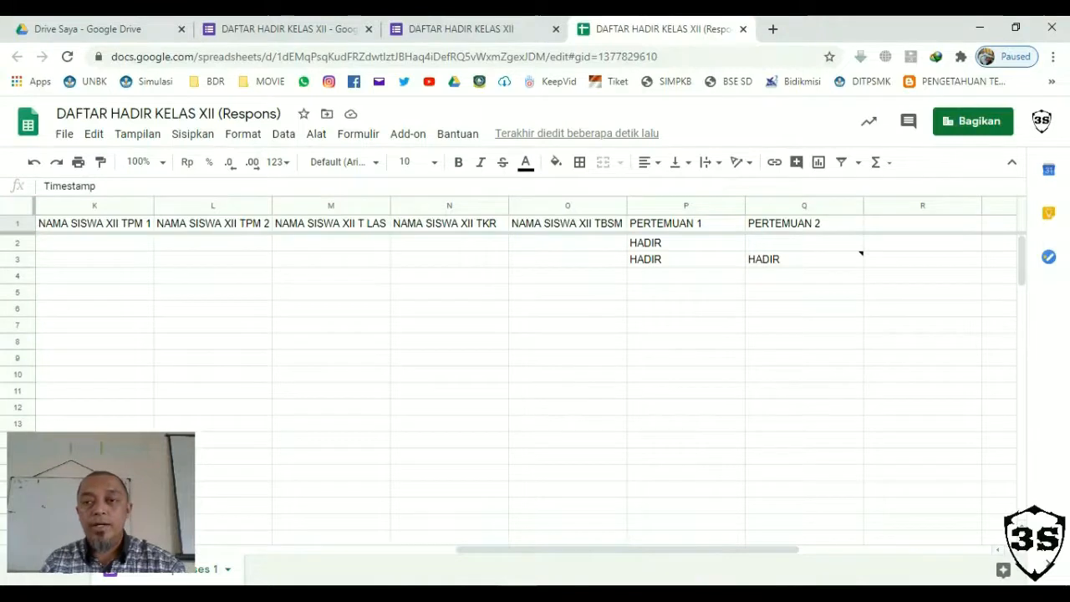
drag(628, 550, 201, 549)
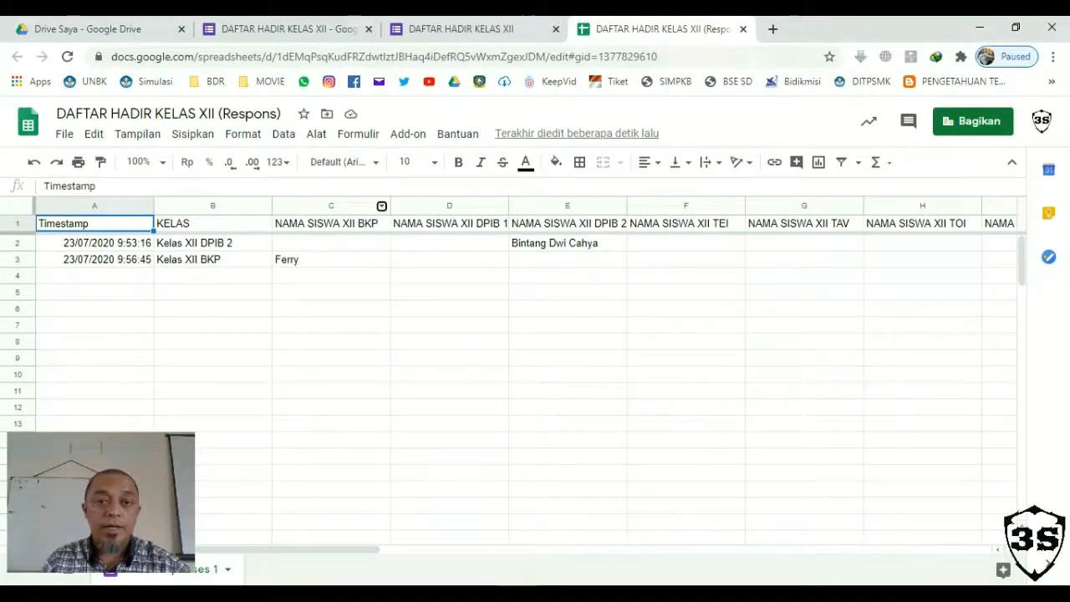
click(381, 205)
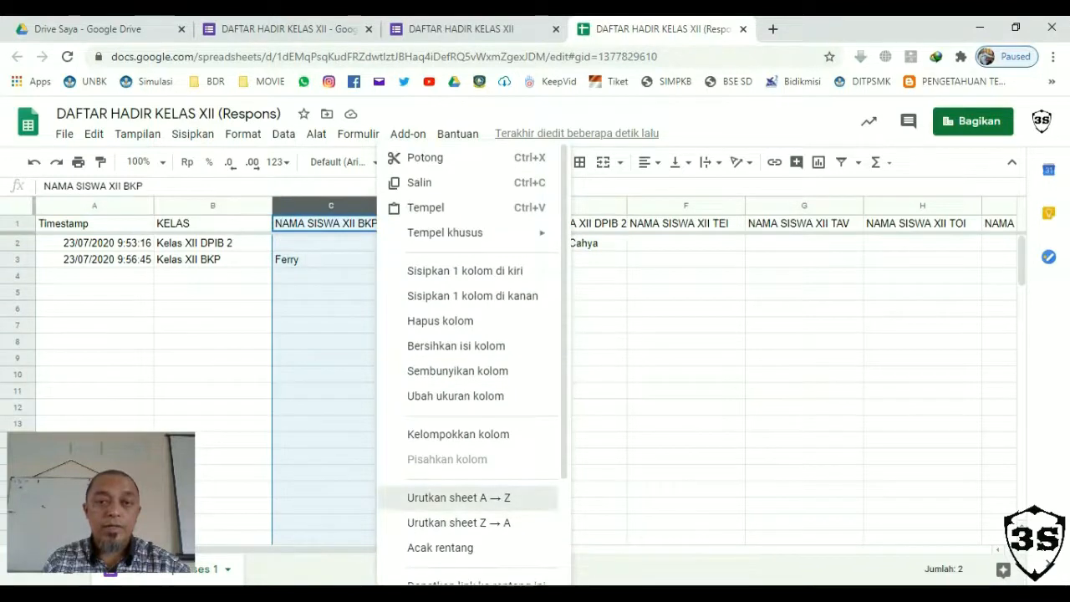
click(458, 497)
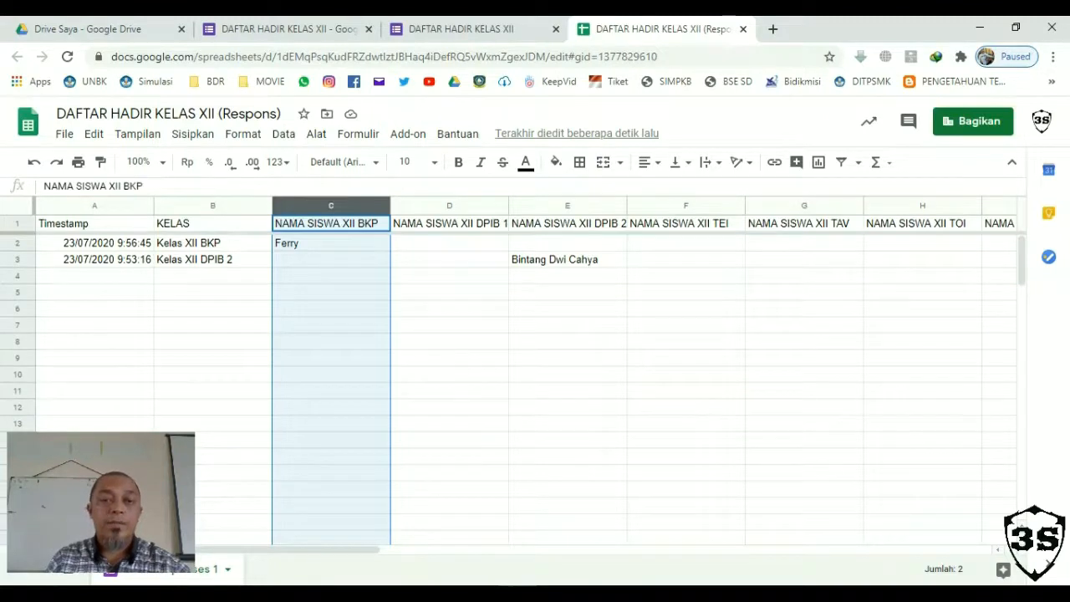
key(ctrl+w)
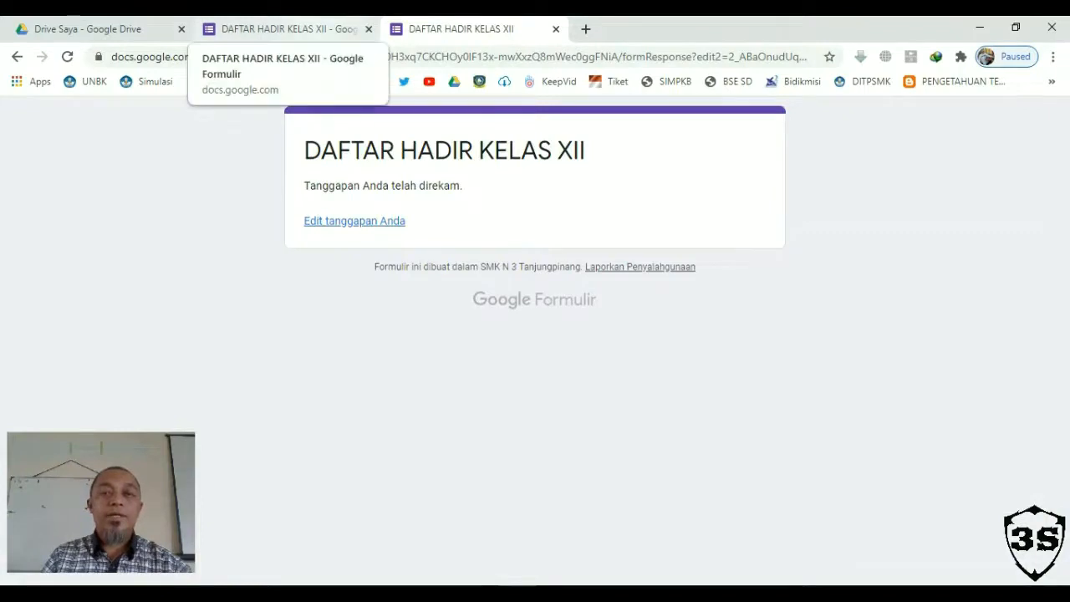
- Return to the form editor and copy the form's share link with its URL shortened
click(284, 28)
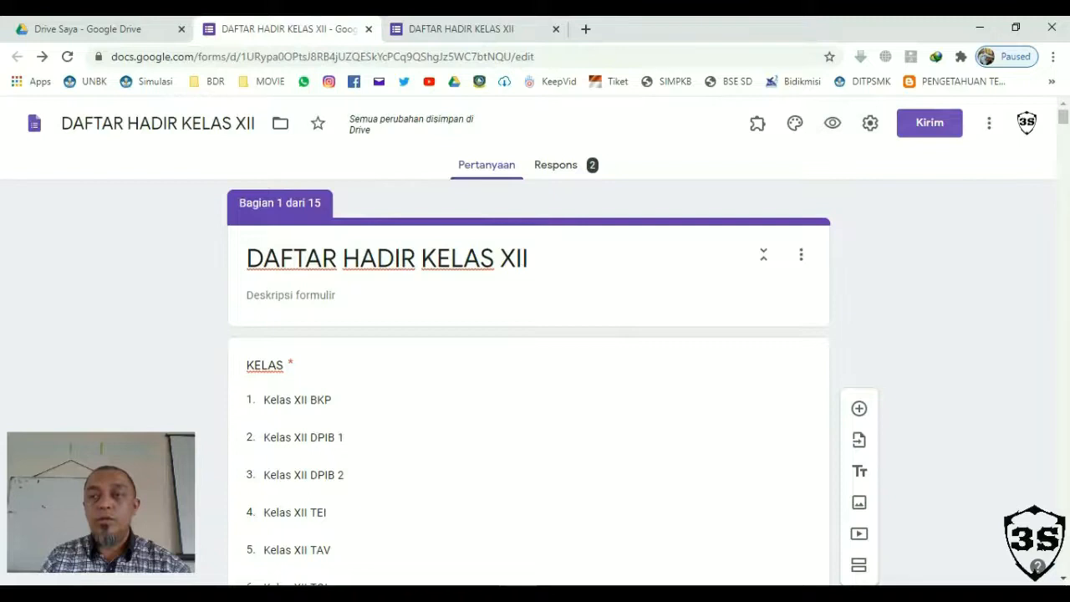
click(929, 123)
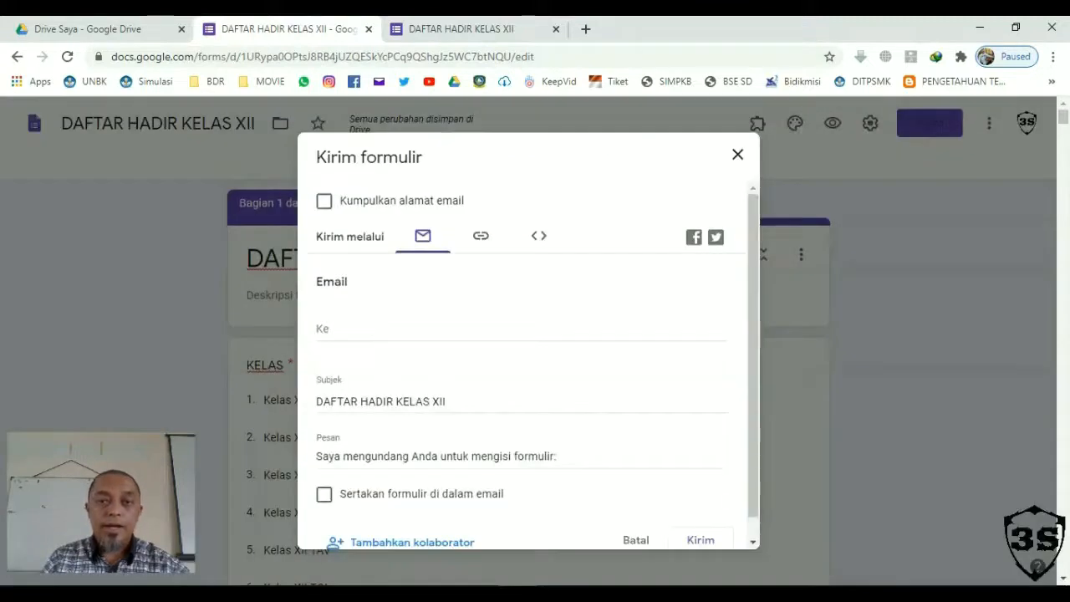
click(481, 236)
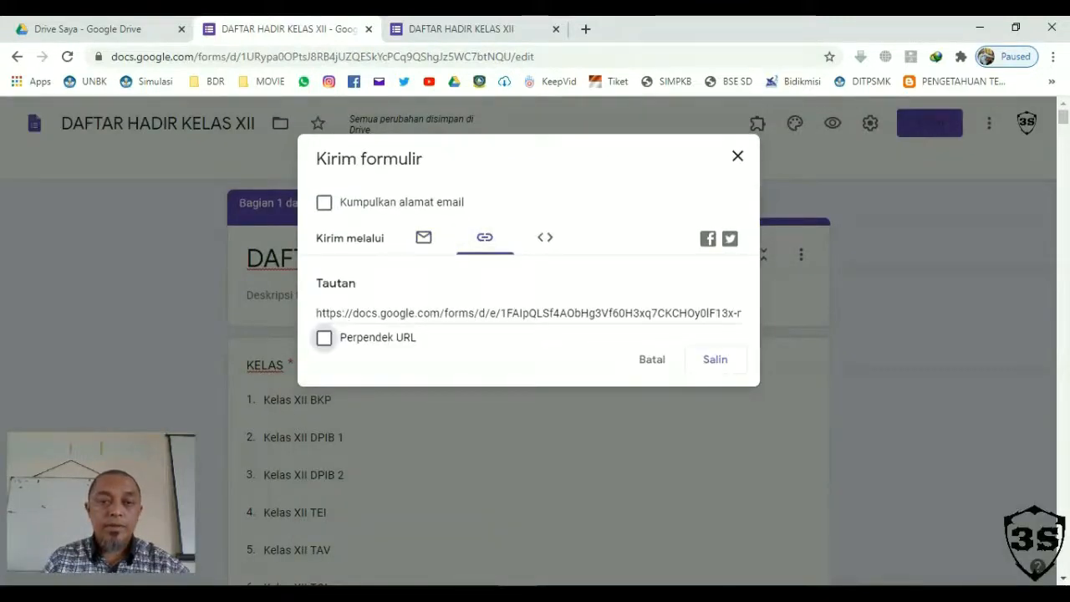
click(324, 337)
key(ctrl+c)
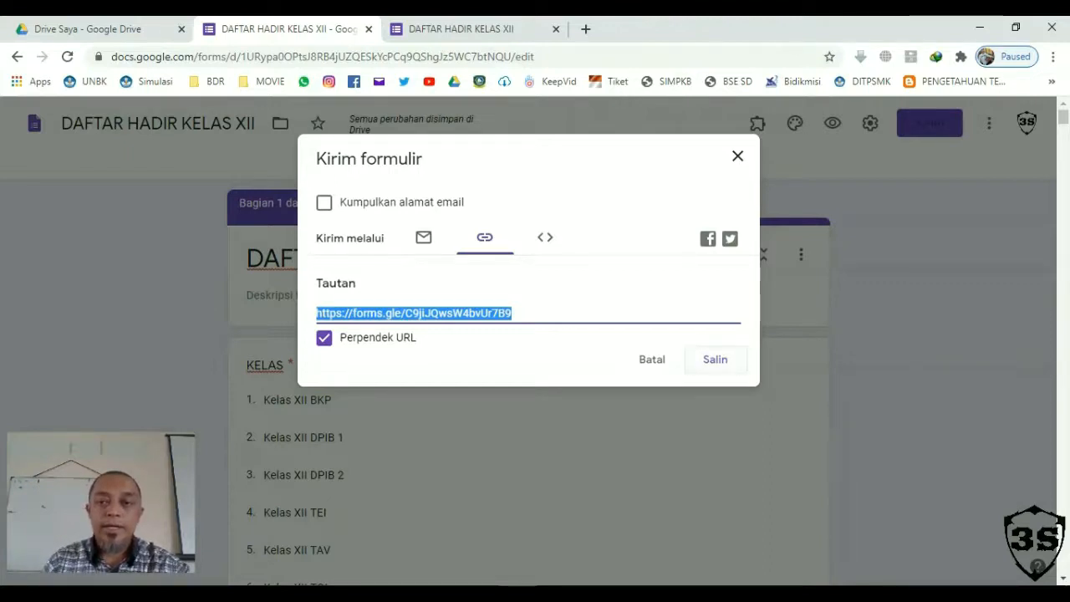
click(716, 360)
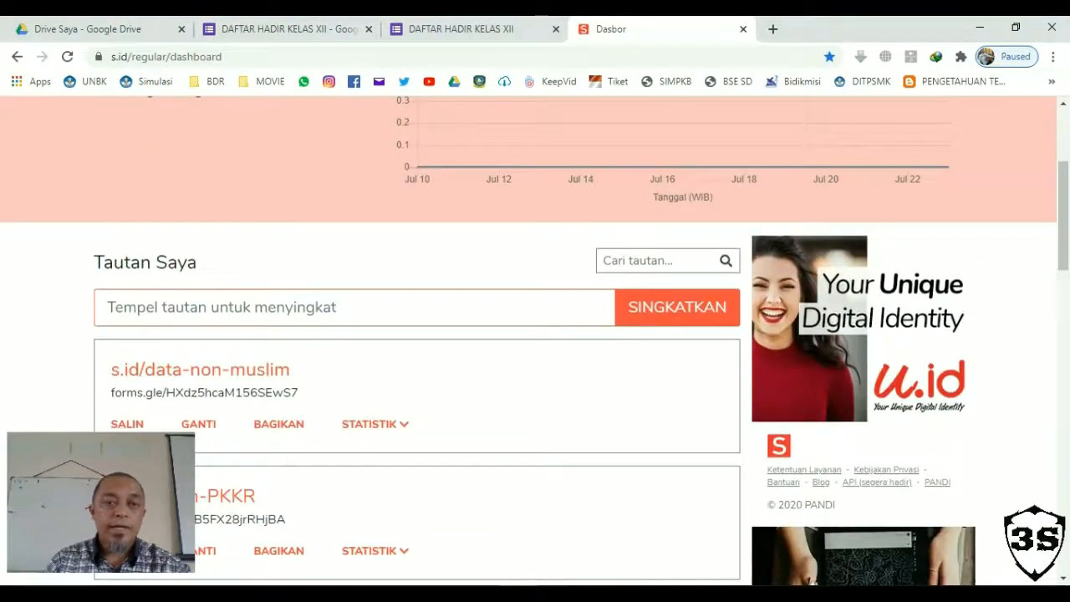
- Switch to the s.id dashboard and create a short link from the copied form link
right_click(125, 309)
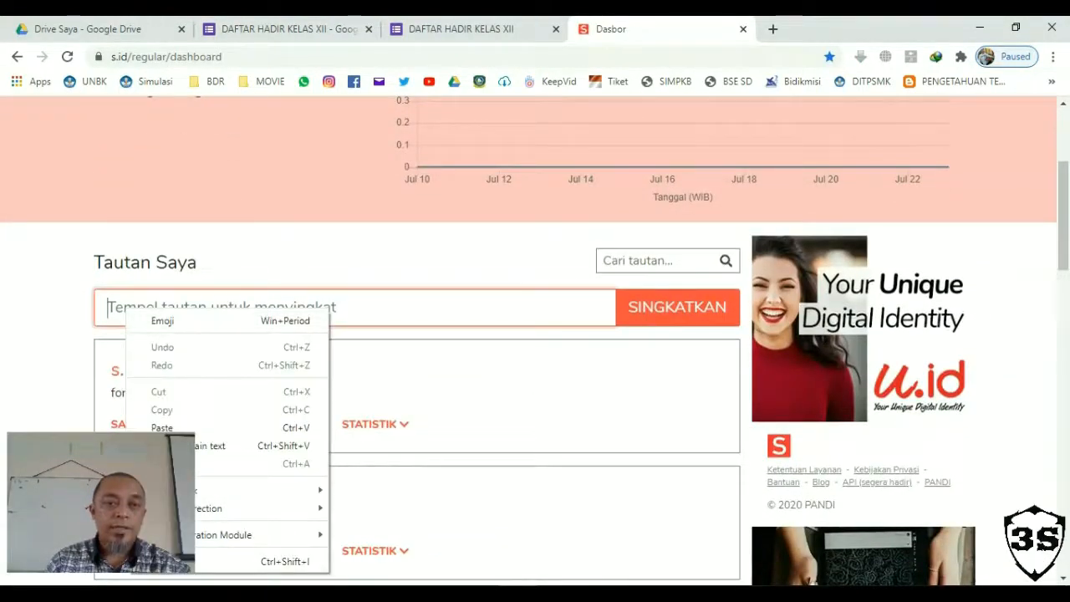
click(162, 427)
click(677, 306)
- Change the new s.id link's ending to DAFTAR-HADIR-KELAS-XII, save it, and copy the customized link
scroll(677, 307, down, 2)
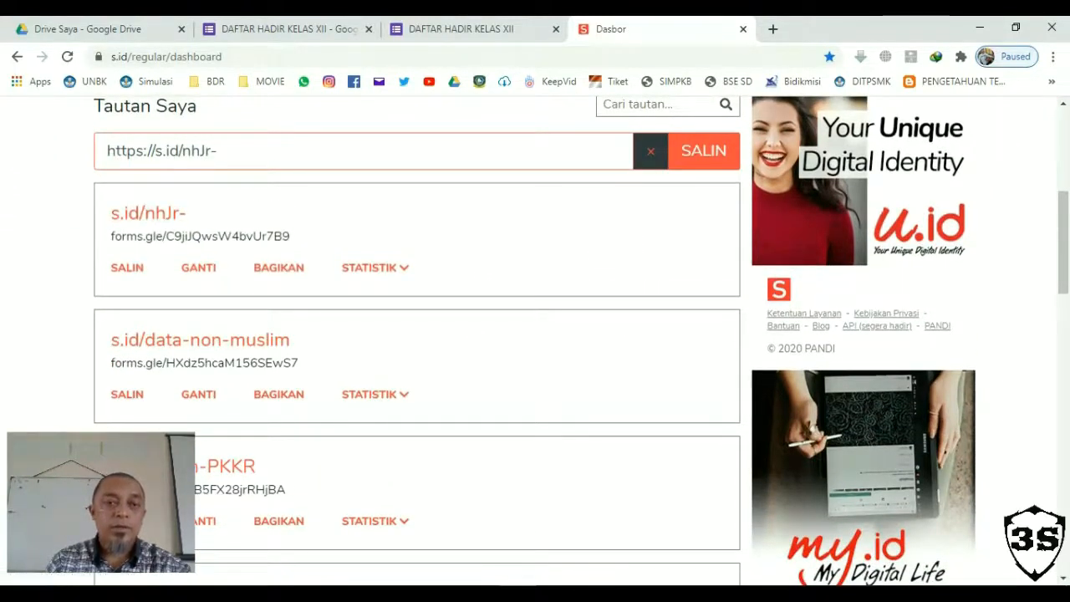
click(199, 267)
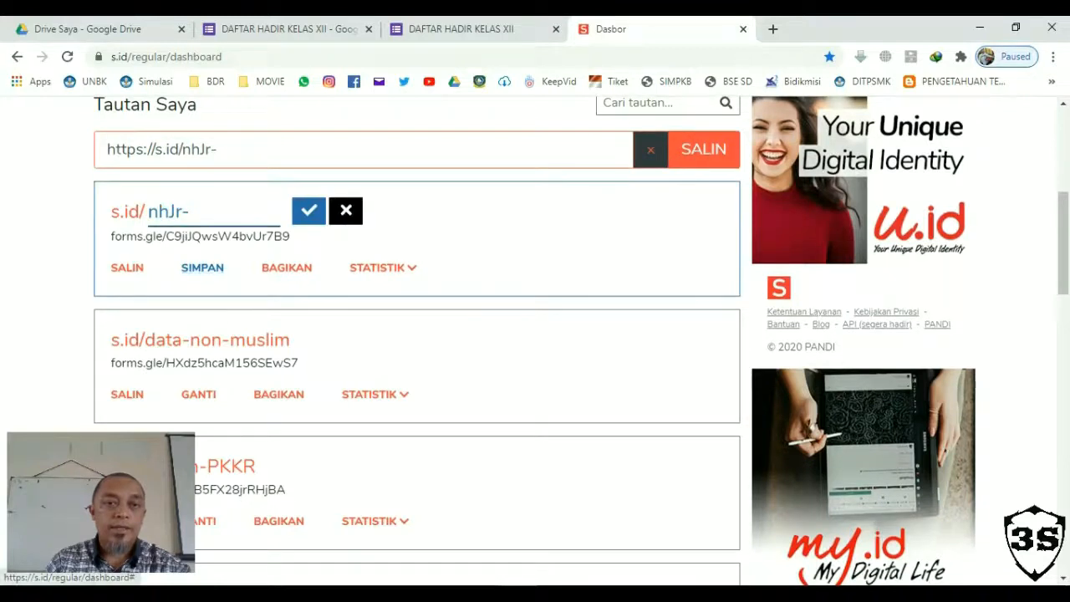
drag(192, 213, 147, 212)
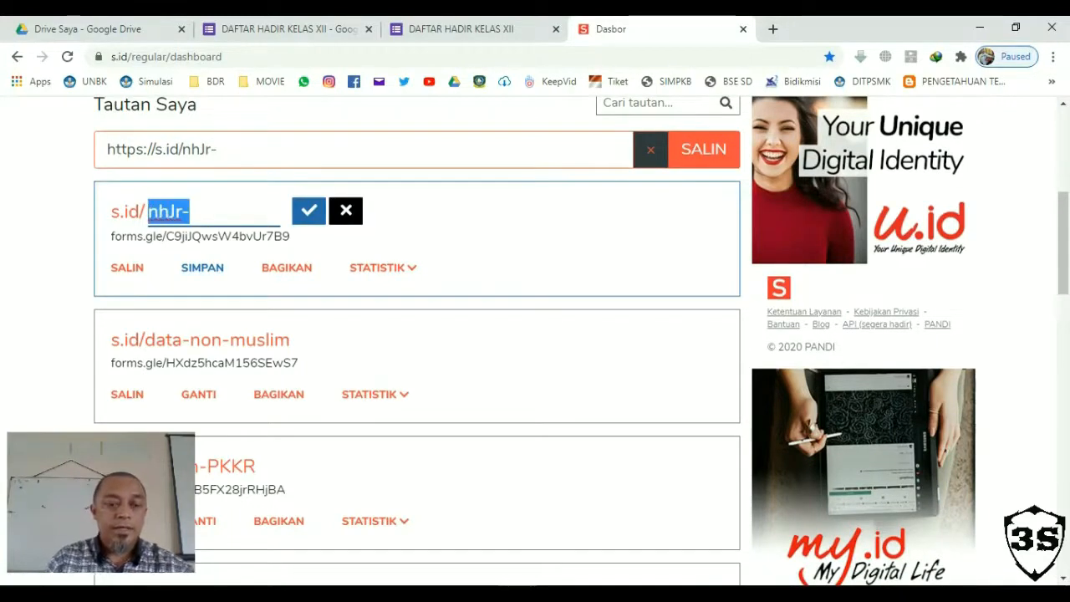
text(DAFTAR-HADIR)
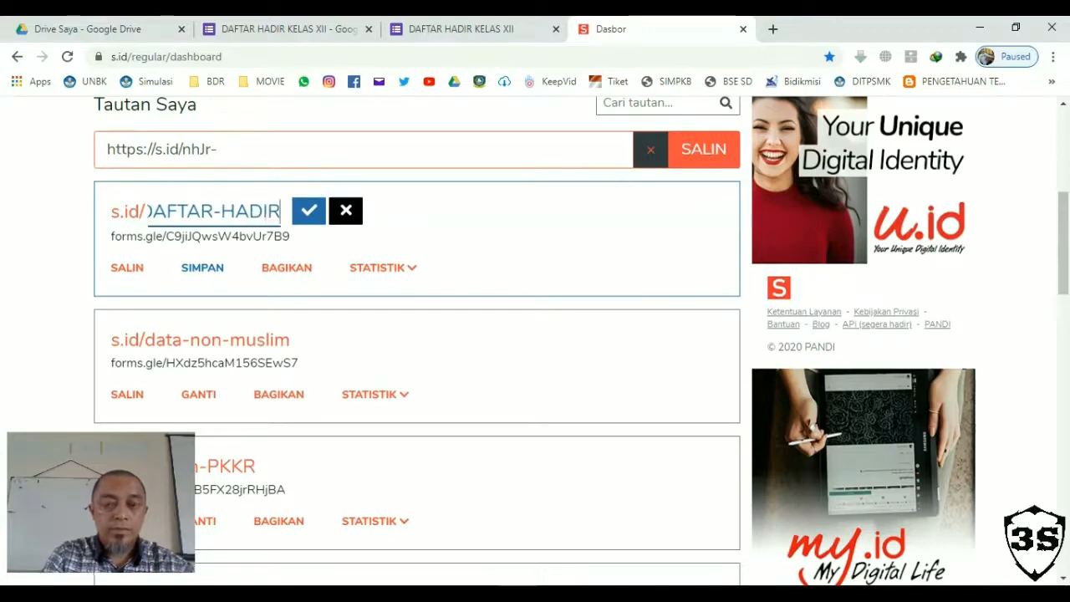
text(-KELAS=XII)
key(Left)
key(Left)
key(Left)
key(BackSpace)
text(-)
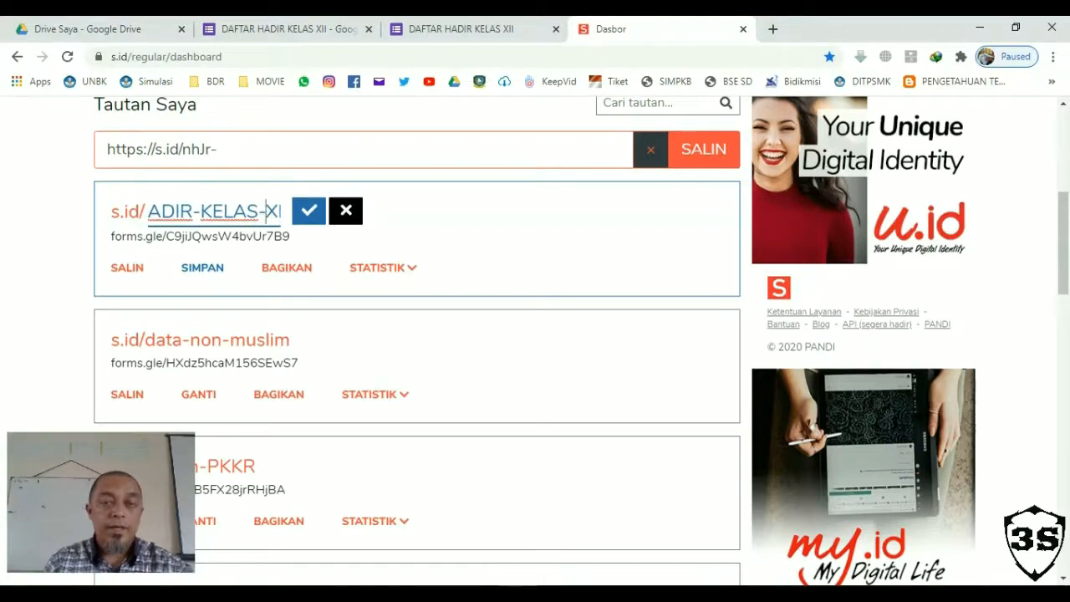
key(Return)
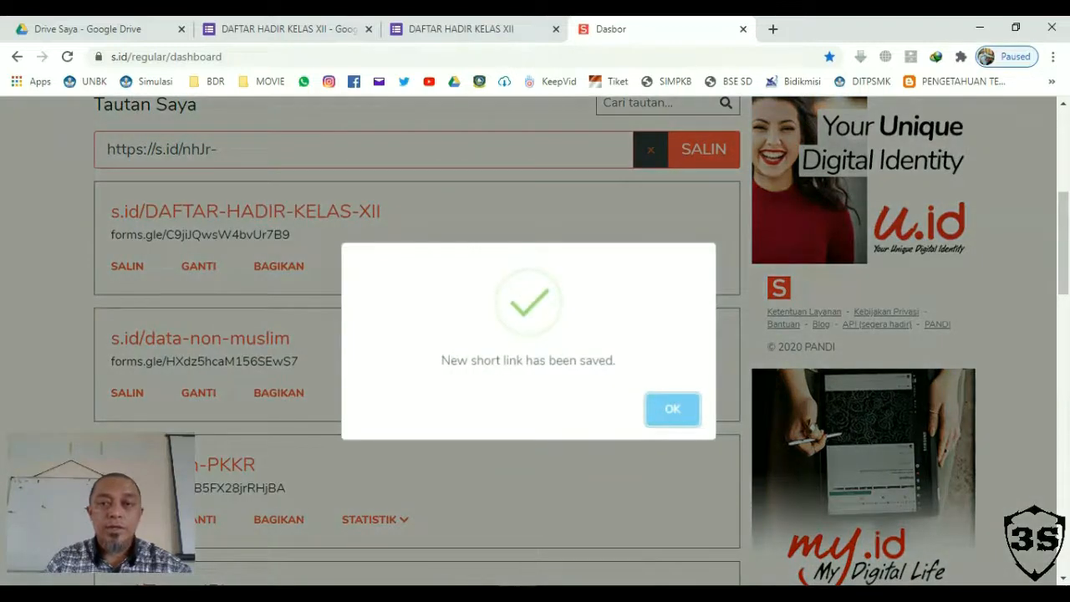
key(Return)
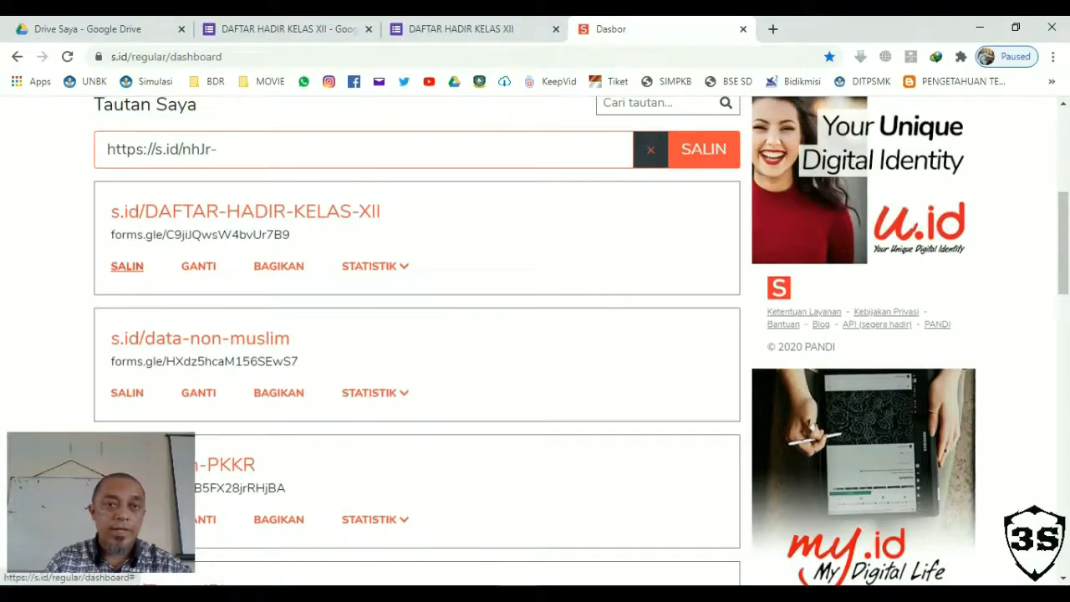
click(128, 266)
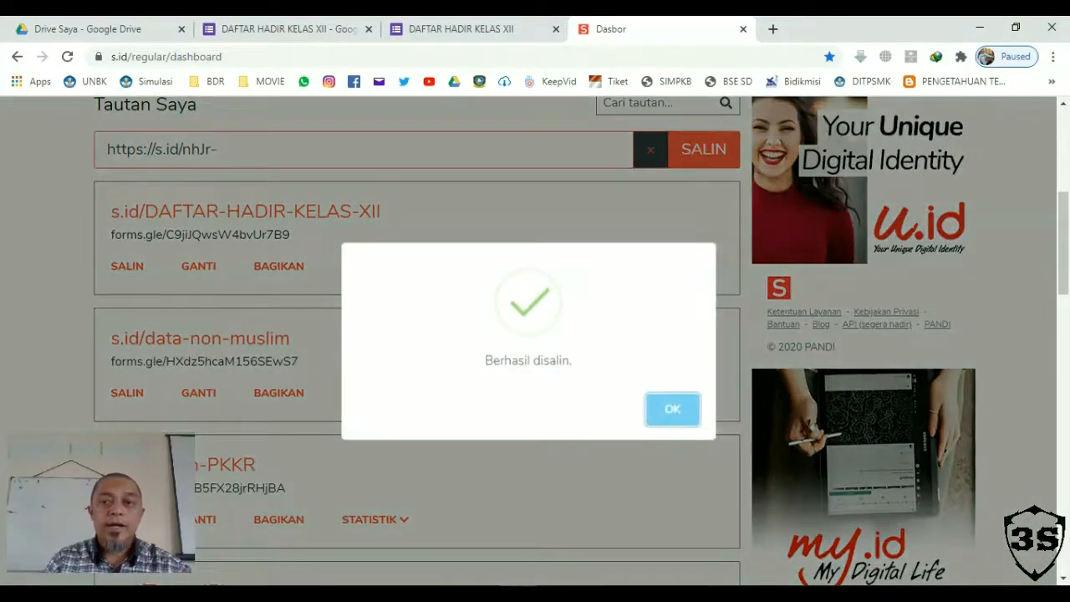
- Close the confirmation for the copied s.id link
click(672, 409)
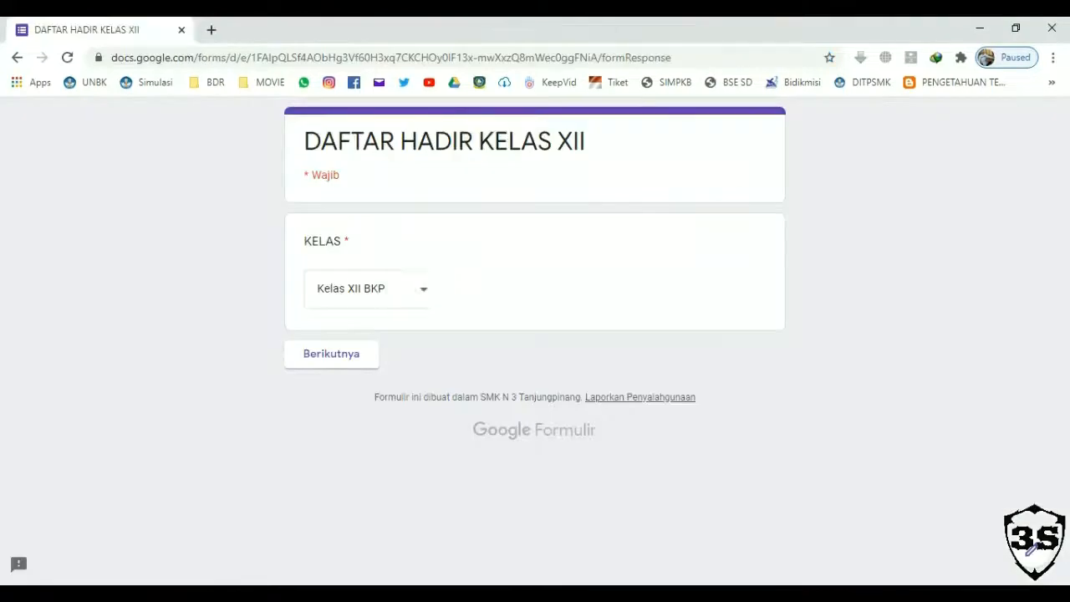
- In the DAFTAR HADIR KELAS XII form, set KELAS to Kelas XII TAV and continue to that class's section
click(424, 289)
mouse_move(437, 295)
mouse_down()
mouse_move(437, 368)
mouse_move(437, 294)
mouse_up()
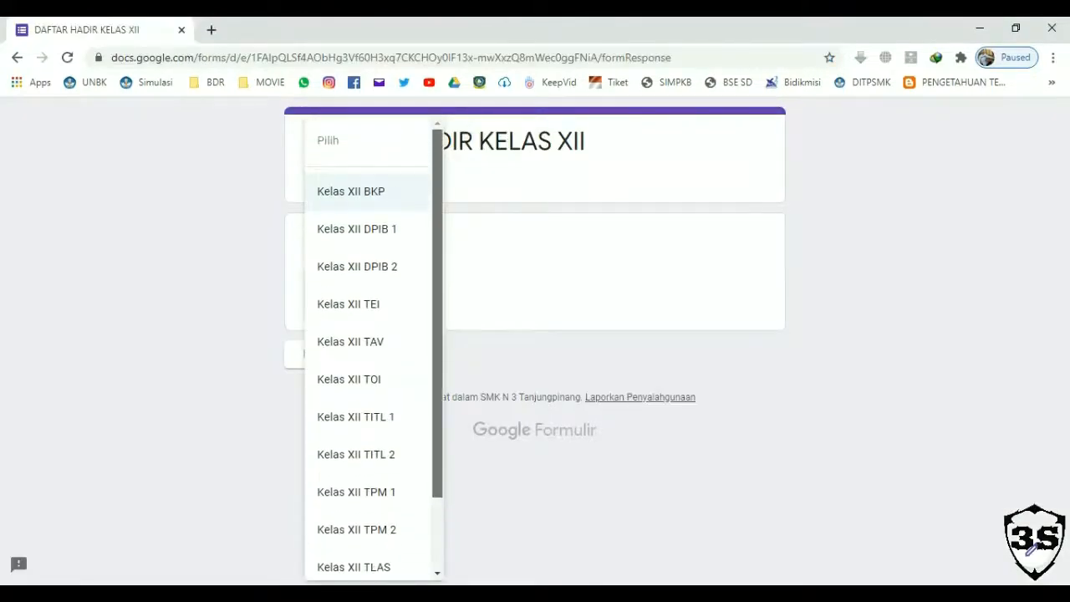
click(350, 341)
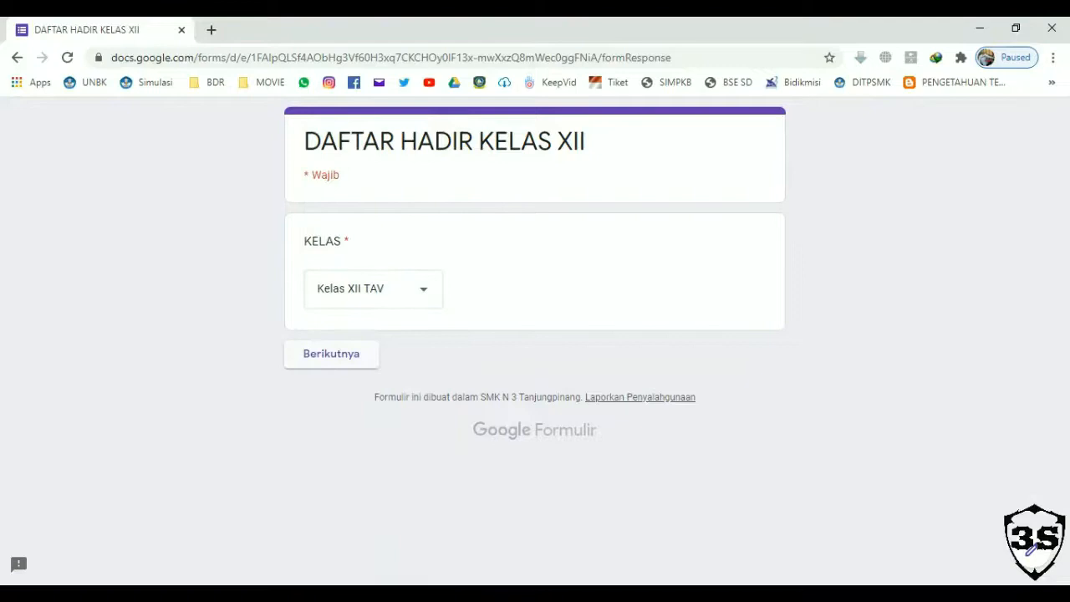
click(331, 353)
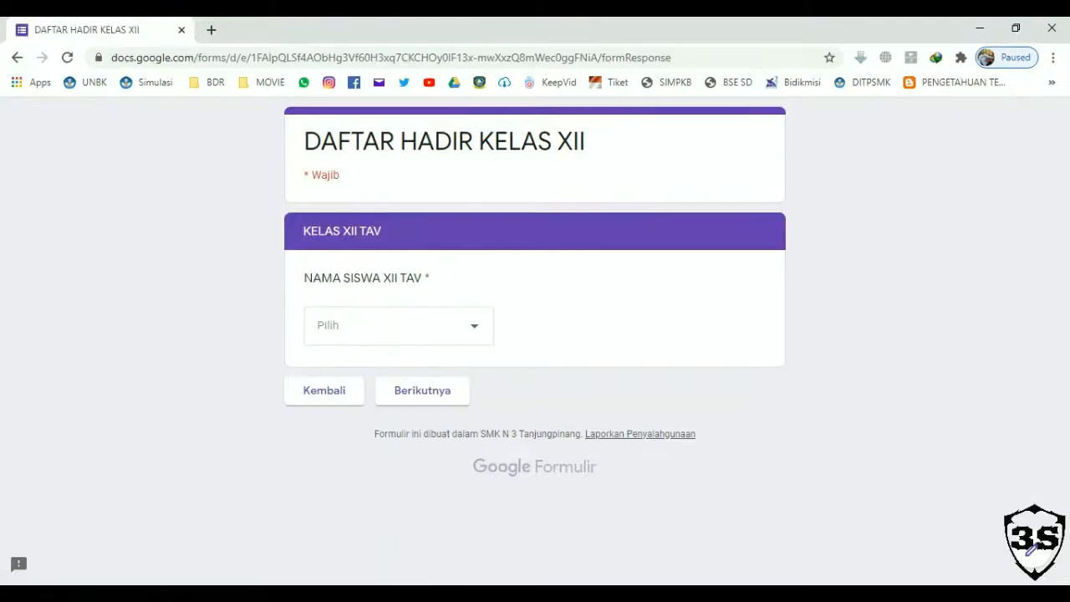
- Choose the fifth student under NAMA SISWA XII TAV, continue to KEHADIRAN, and mark HADIR for PERTEMUAN 2
click(469, 326)
mouse_move(488, 329)
mouse_down()
mouse_move(489, 413)
mouse_move(488, 348)
mouse_up()
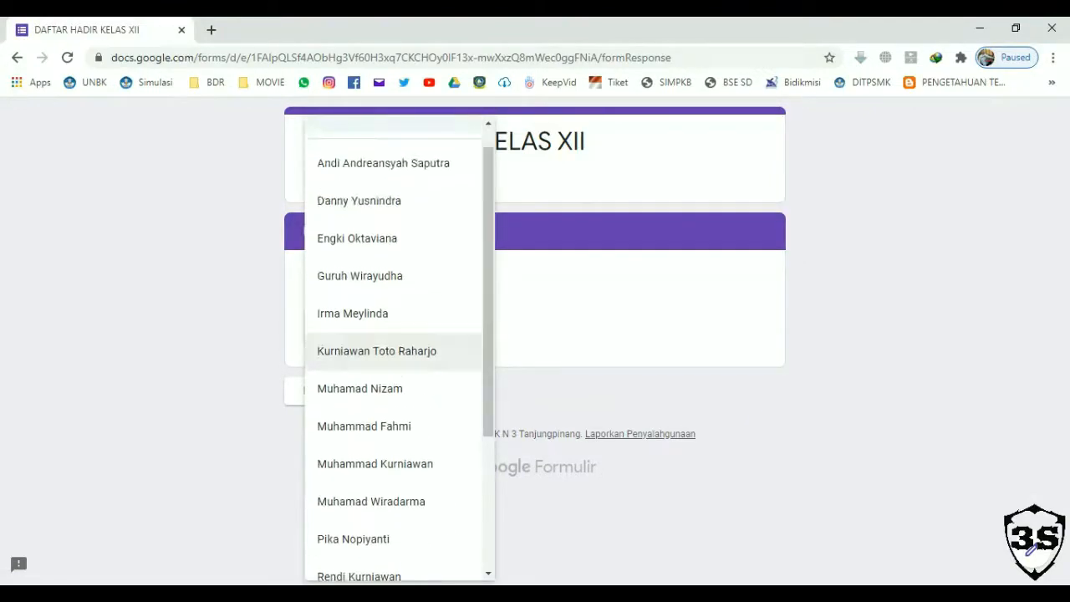
click(368, 314)
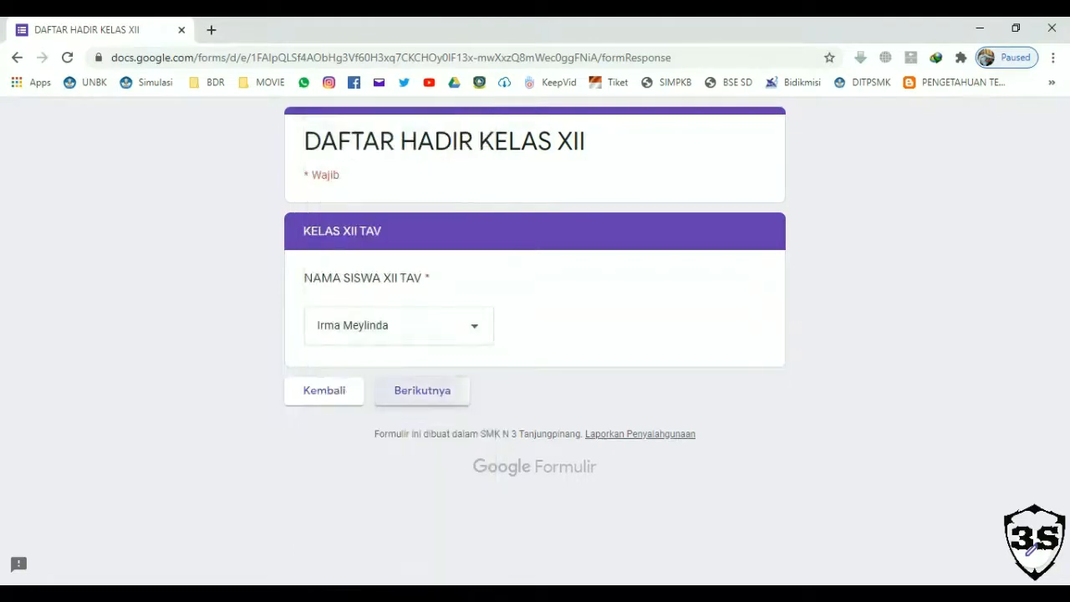
click(422, 390)
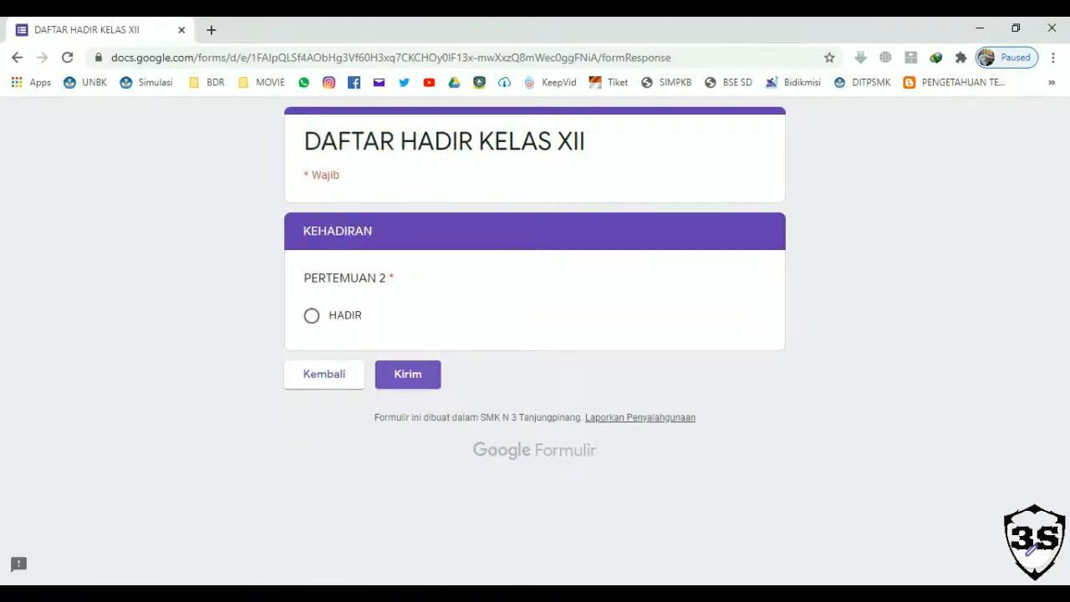
click(312, 316)
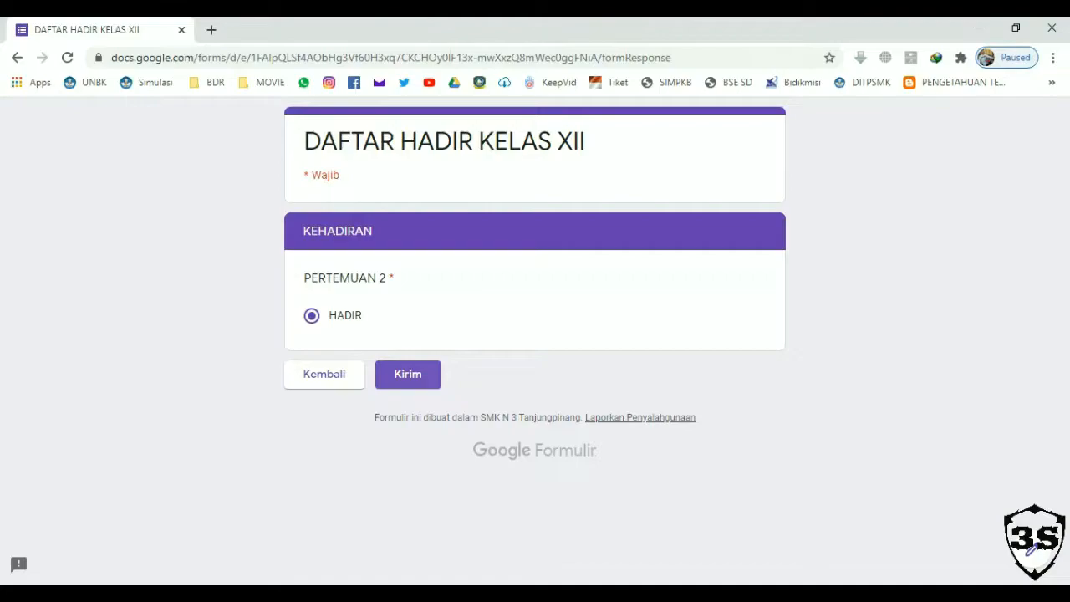